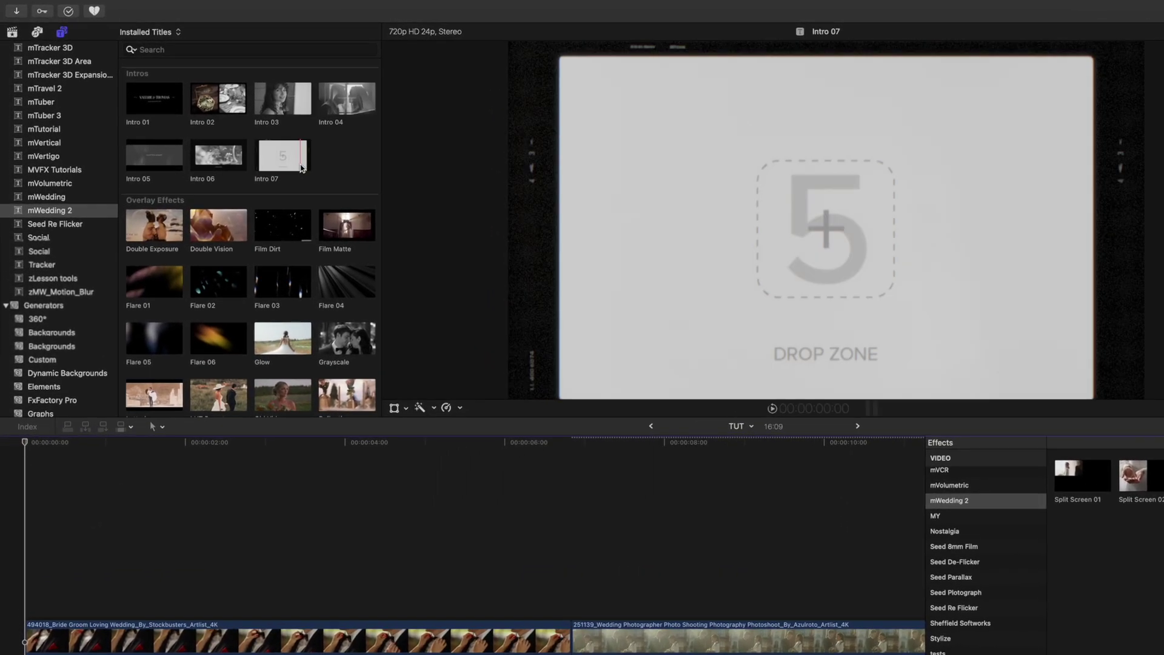
{"action": "scroll", "coordinate": [338, 177], "scroll_direction": "down", "scroll_amount": 5}
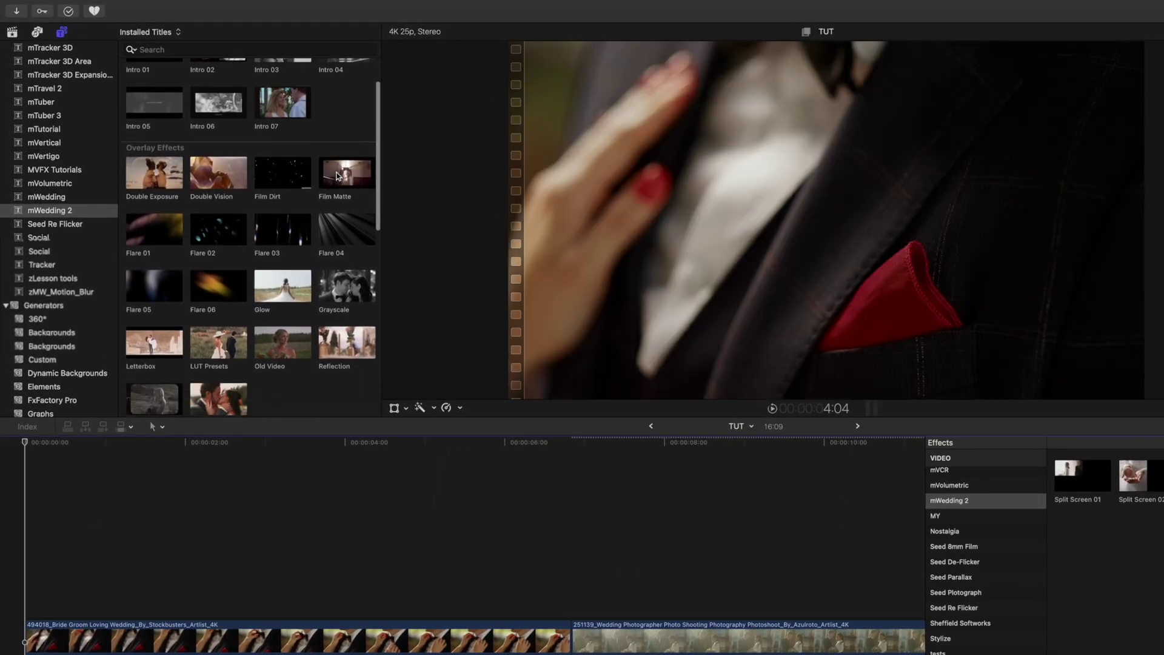
{"action": "scroll", "coordinate": [338, 176], "scroll_direction": "down", "scroll_amount": 5}
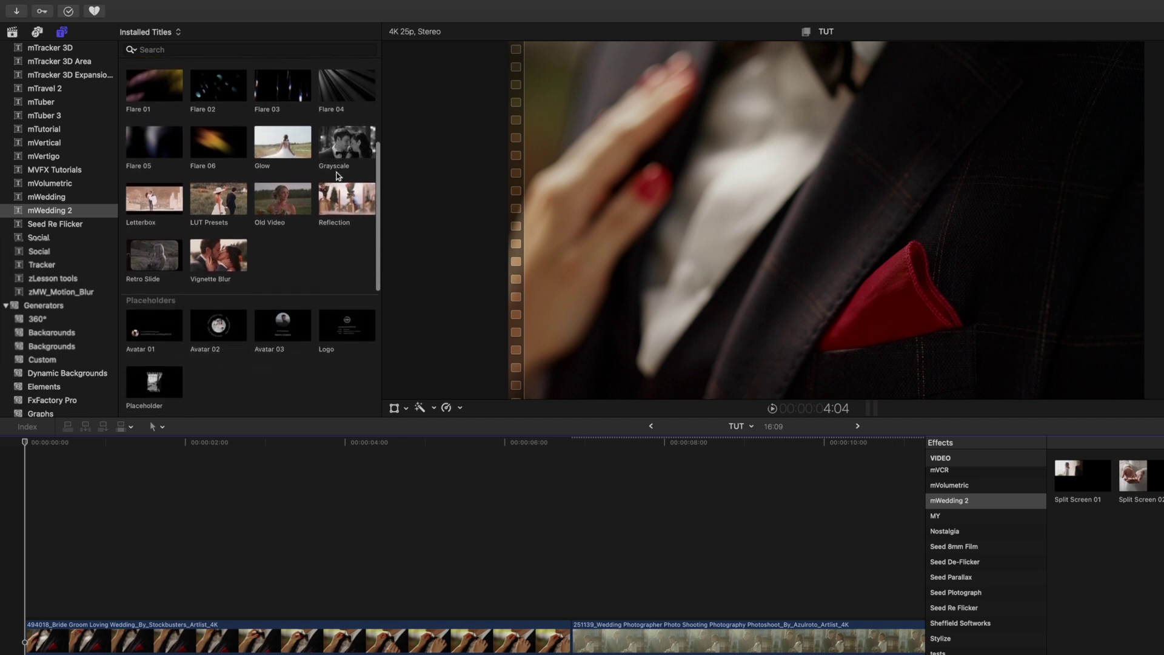
{"action": "scroll", "coordinate": [338, 176], "scroll_direction": "down", "scroll_amount": 6}
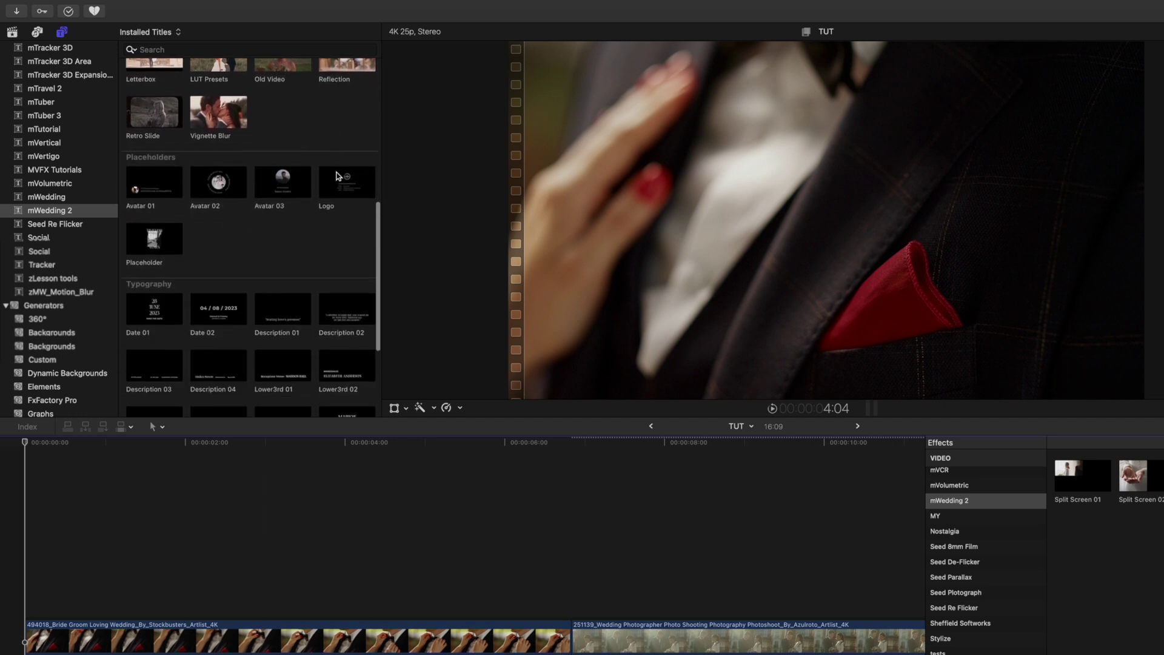
{"action": "scroll", "coordinate": [338, 176], "scroll_direction": "down", "scroll_amount": 1}
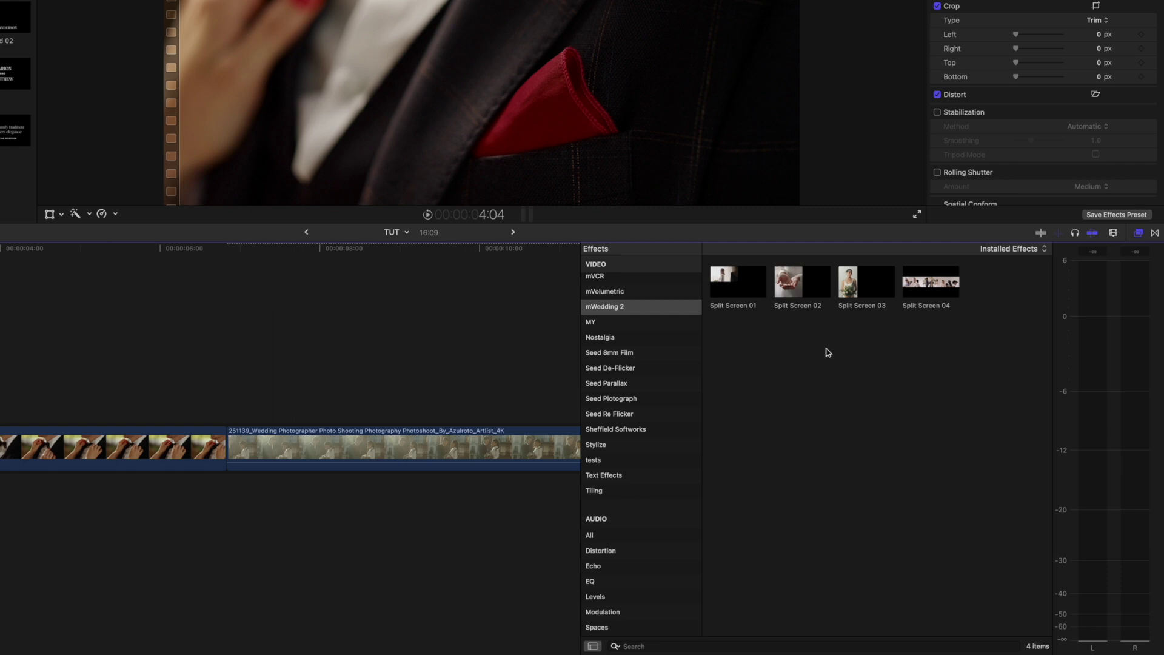
Step: Switch the browser to the mWedding 2 transitions and move the playhead further into the first clip
{"action": "left_click", "coordinate": [1155, 234]}
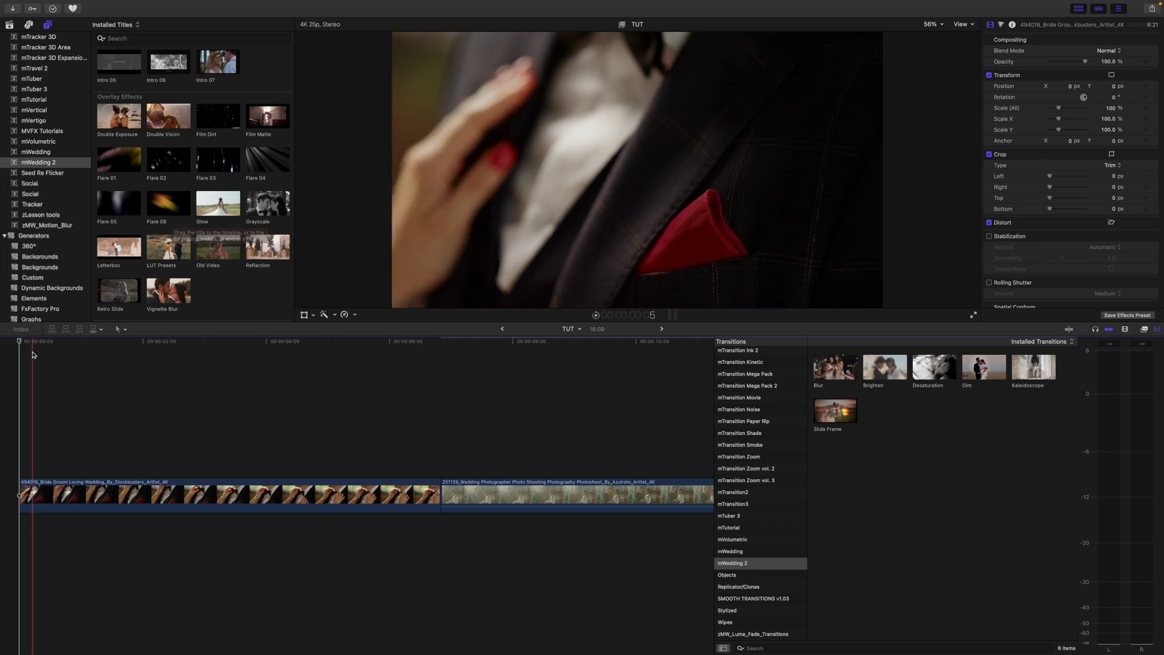
{"action": "left_click_drag", "start_coordinate": [20, 341], "coordinate": [387, 329]}
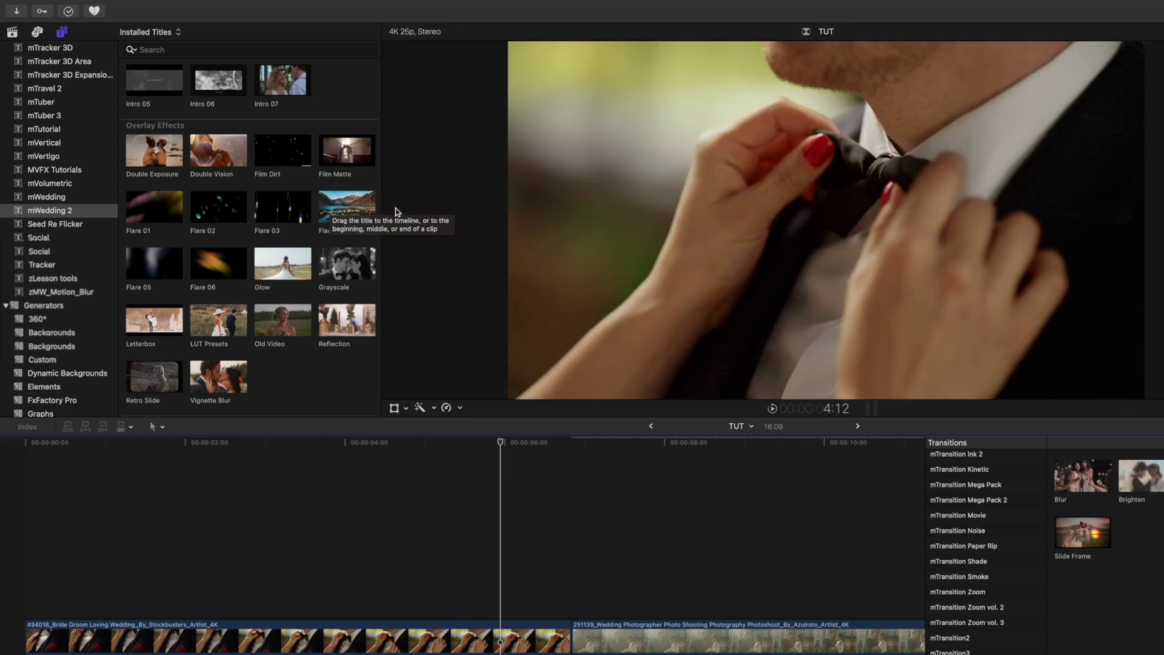
Step: Place Vignette Blur at the timeline start and extend it to the first clip's end at 06:18
{"action": "left_click", "coordinate": [355, 207]}
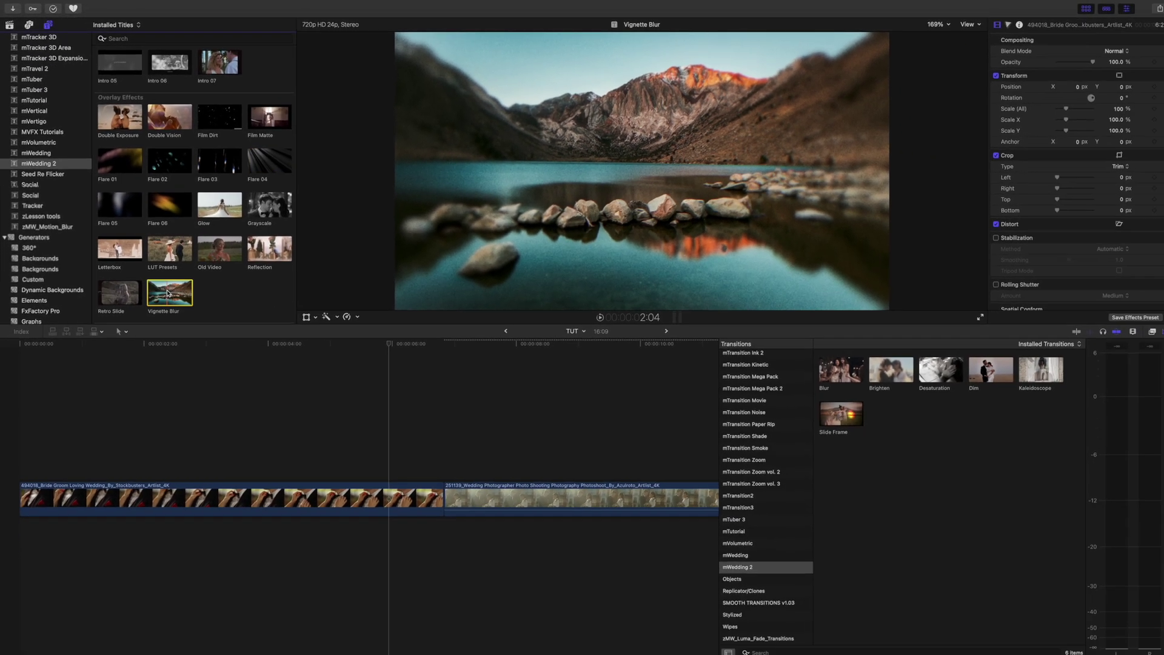
{"action": "left_click", "coordinate": [206, 388]}
{"action": "left_click_drag", "start_coordinate": [154, 305], "coordinate": [21, 473]}
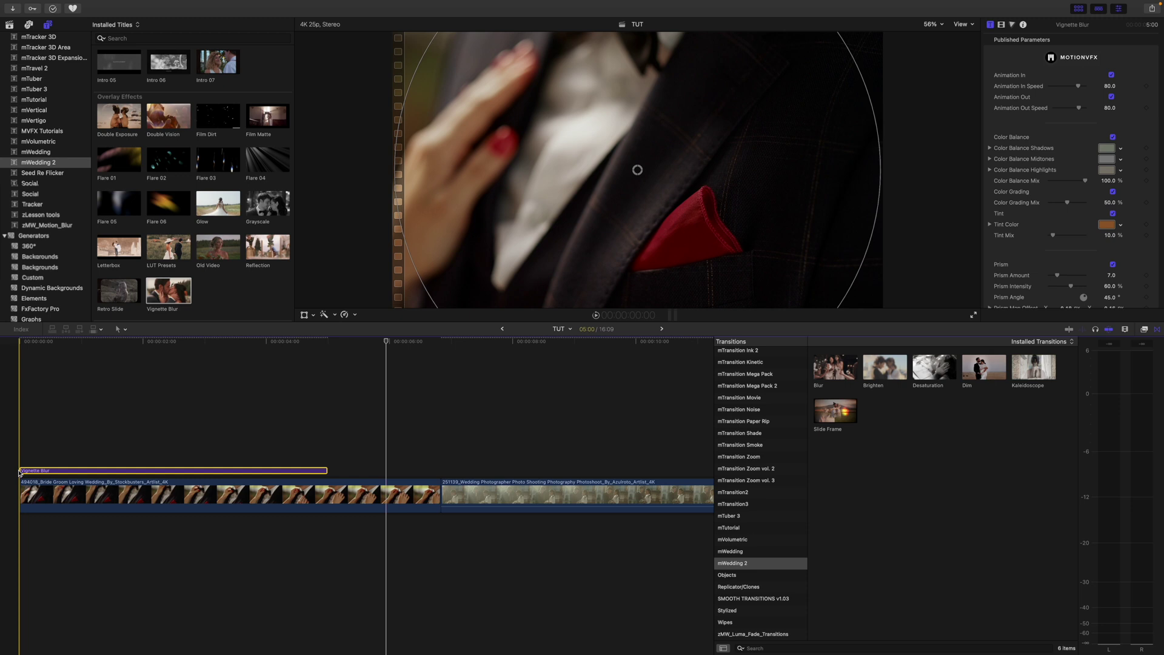
{"action": "left_click", "coordinate": [326, 470]}
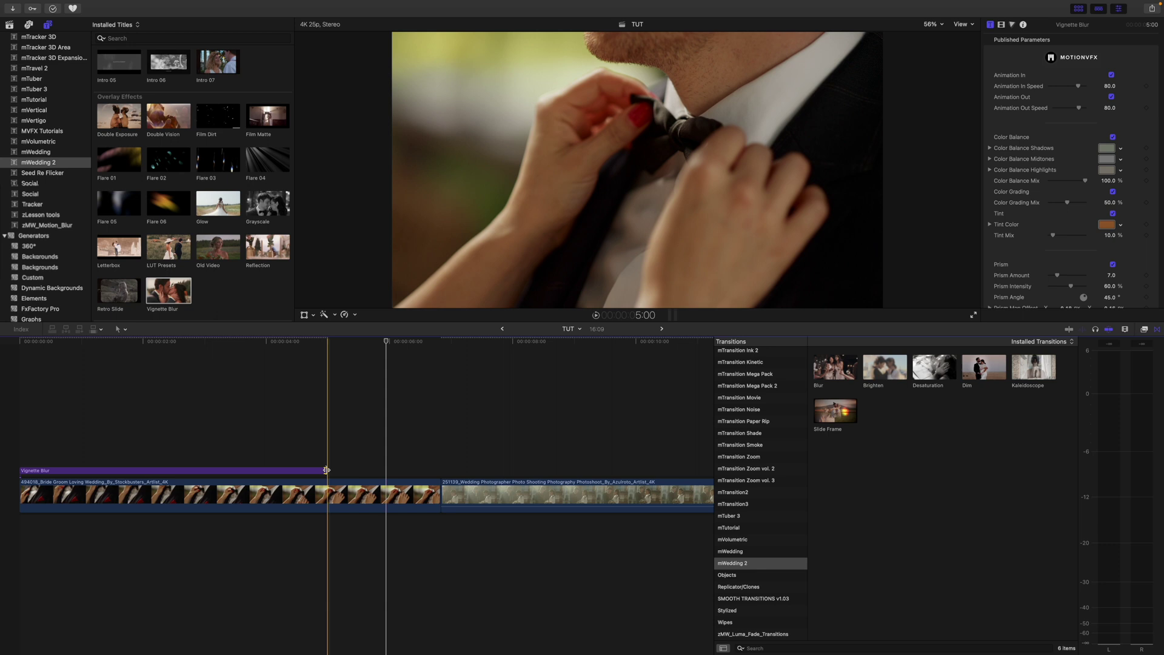
{"action": "left_click_drag", "start_coordinate": [326, 470], "coordinate": [436, 468]}
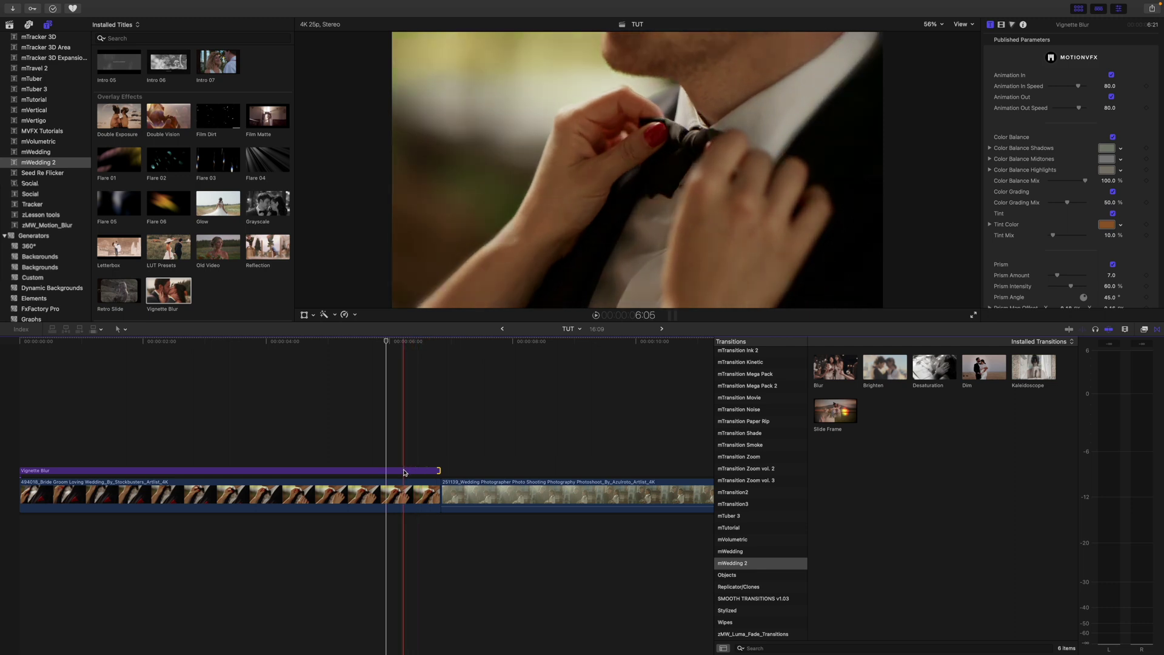
{"action": "left_click", "coordinate": [400, 471]}
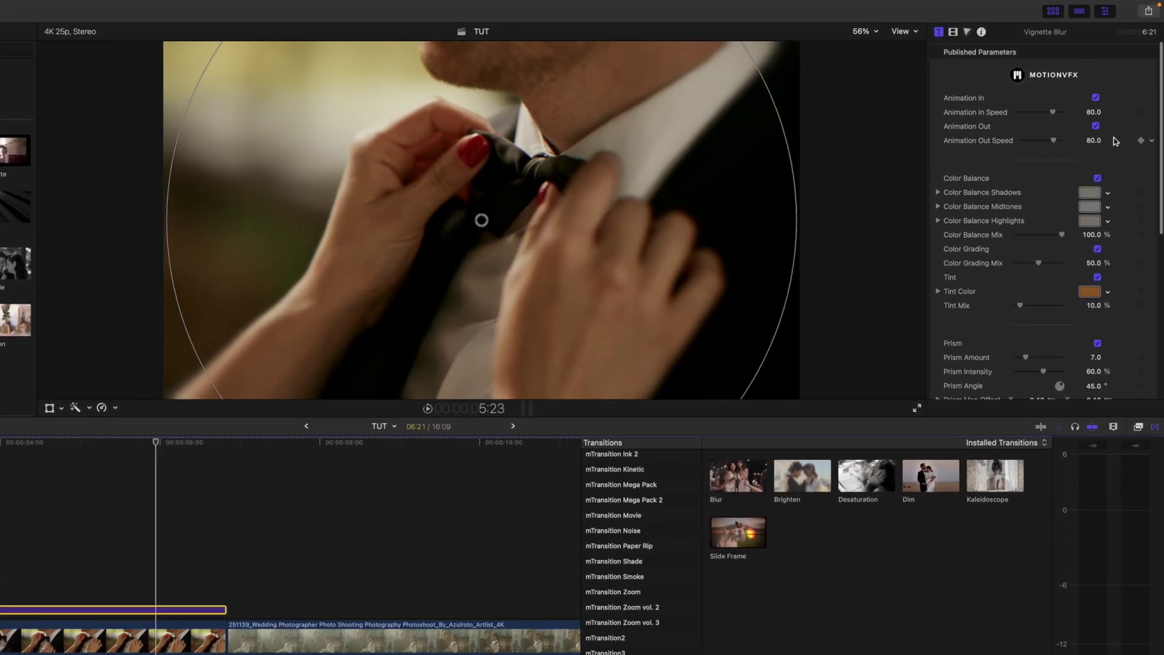
{"action": "scroll", "coordinate": [1110, 161], "scroll_direction": "down", "scroll_amount": 3}
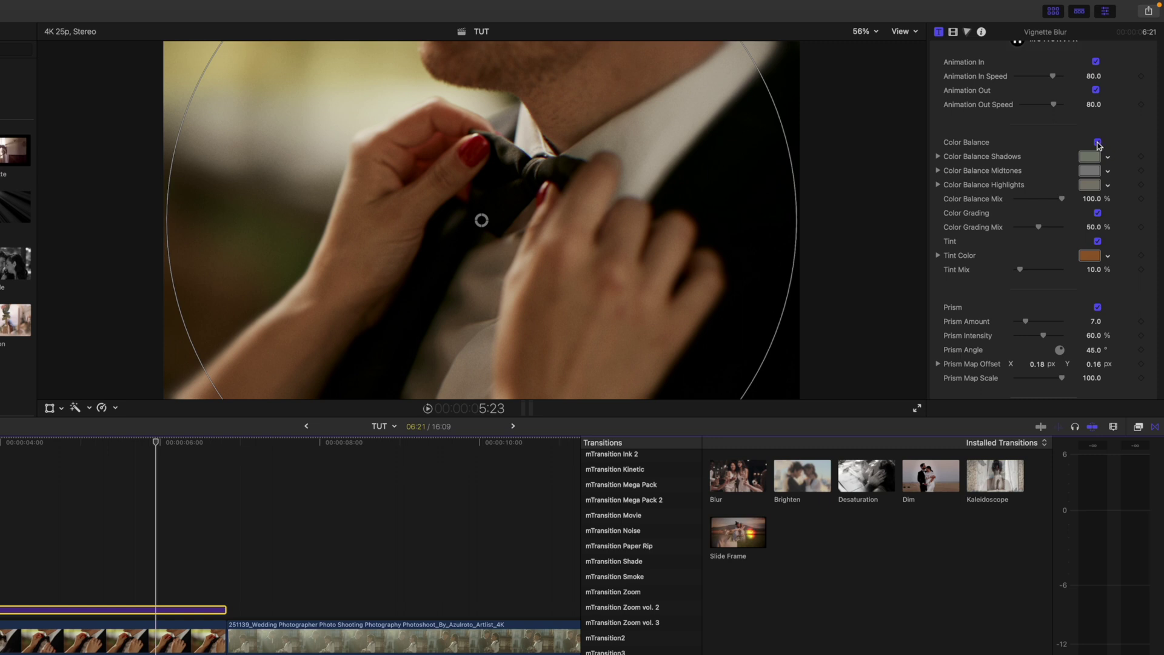
{"action": "left_click", "coordinate": [1098, 143]}
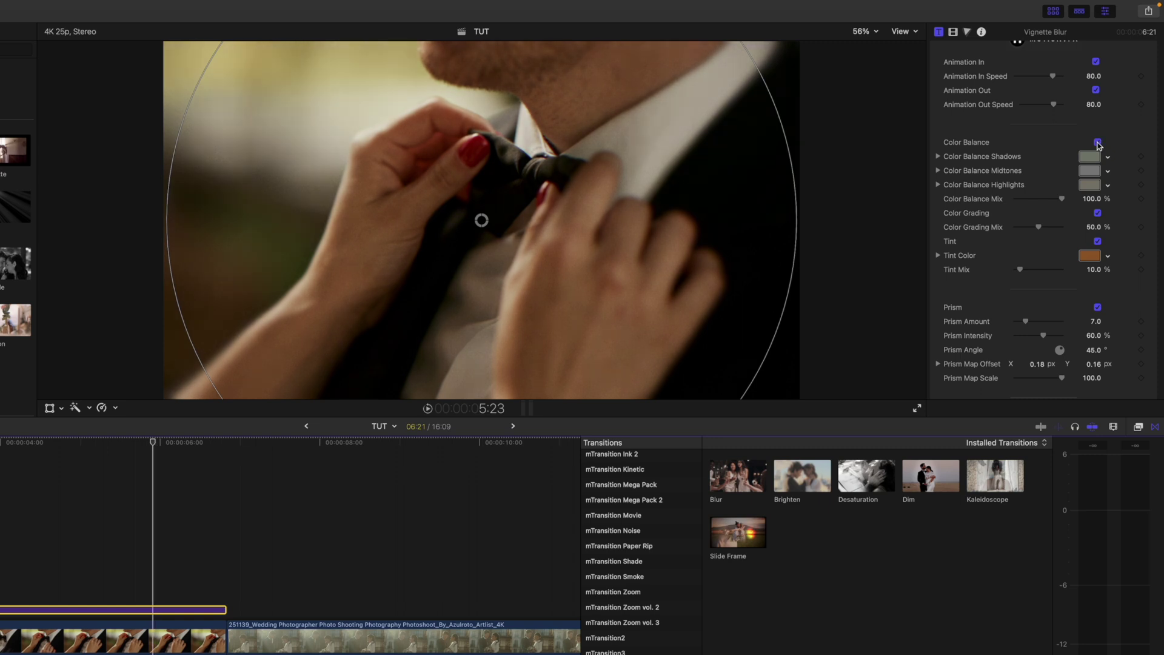
{"action": "scroll", "coordinate": [1110, 163], "scroll_direction": "down", "scroll_amount": 3}
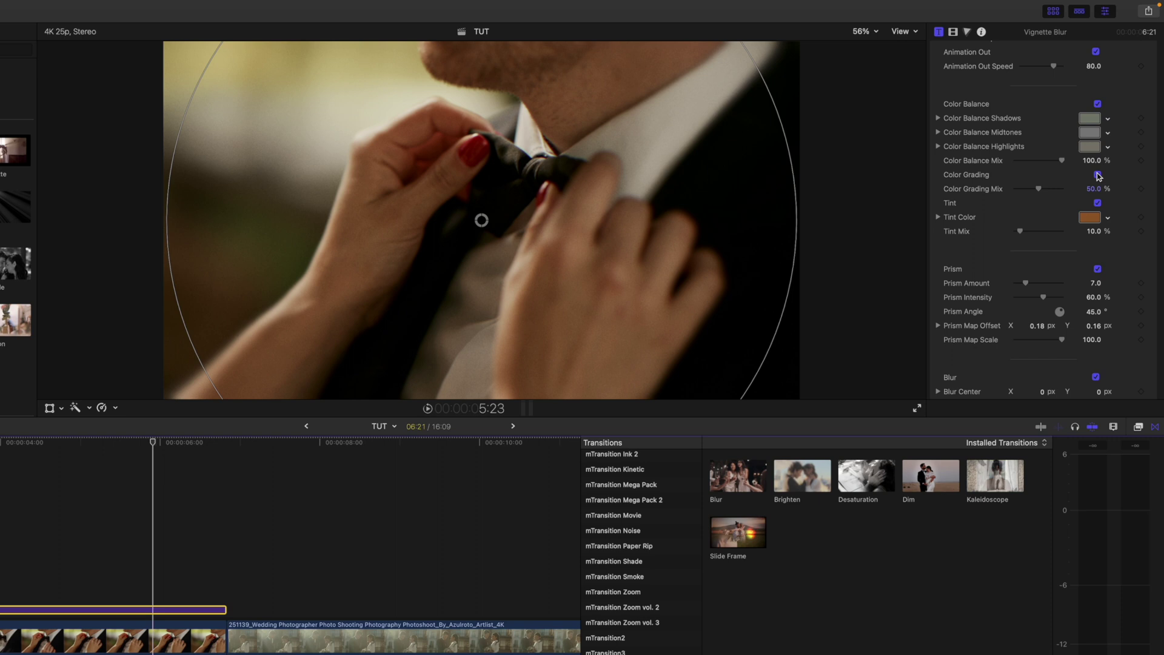
{"action": "scroll", "coordinate": [1082, 145], "scroll_direction": "down", "scroll_amount": 2}
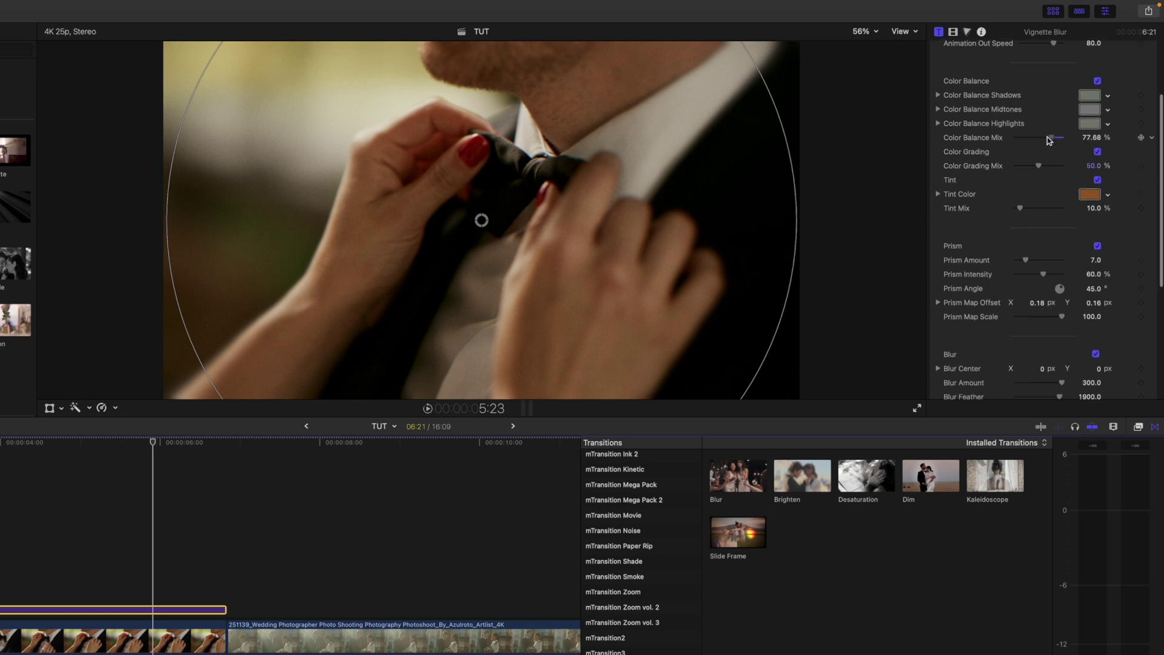
{"action": "left_click_drag", "start_coordinate": [1048, 139], "coordinate": [1085, 135]}
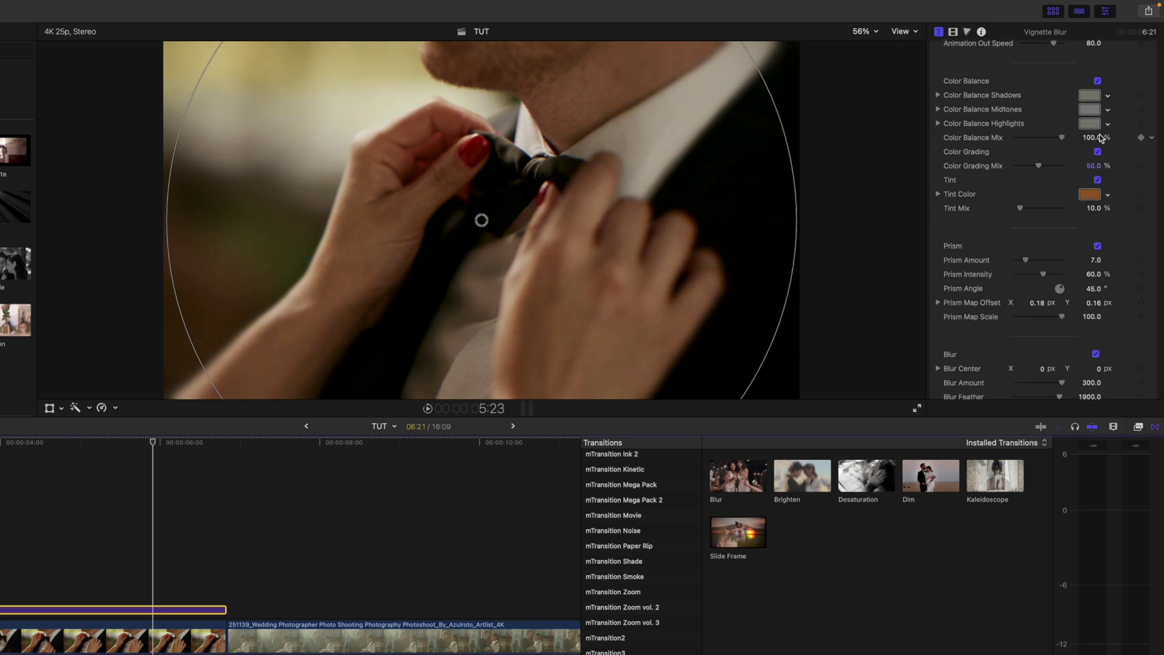
{"action": "scroll", "coordinate": [1096, 197], "scroll_direction": "down", "scroll_amount": 3}
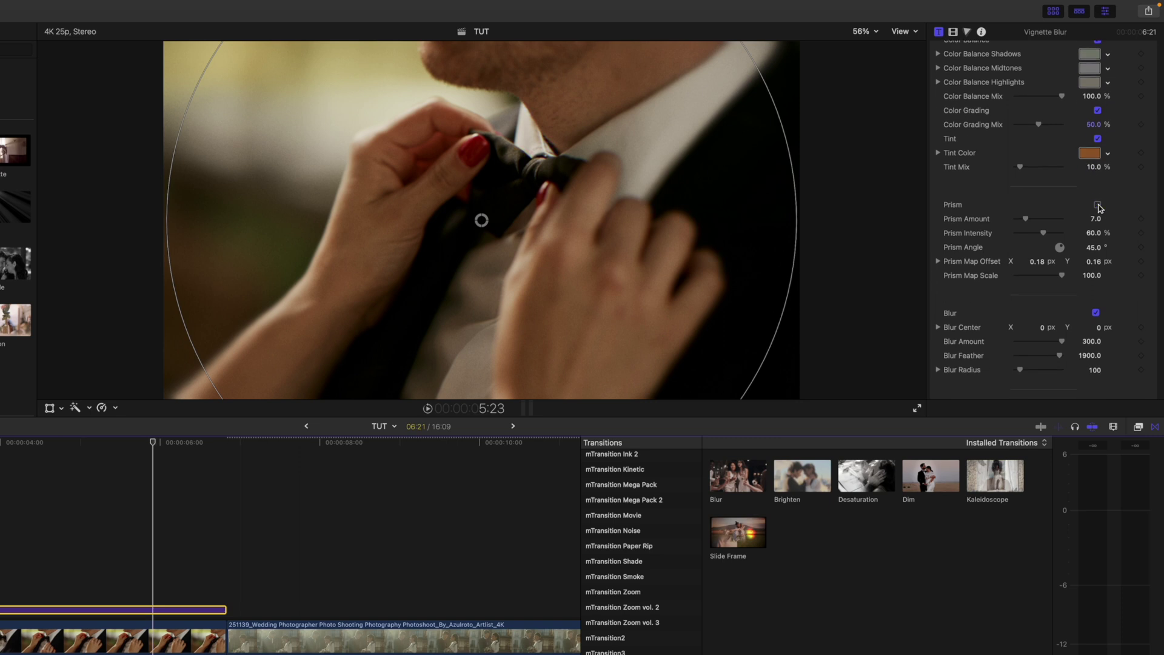
{"action": "scroll", "coordinate": [1099, 224], "scroll_direction": "down", "scroll_amount": 5}
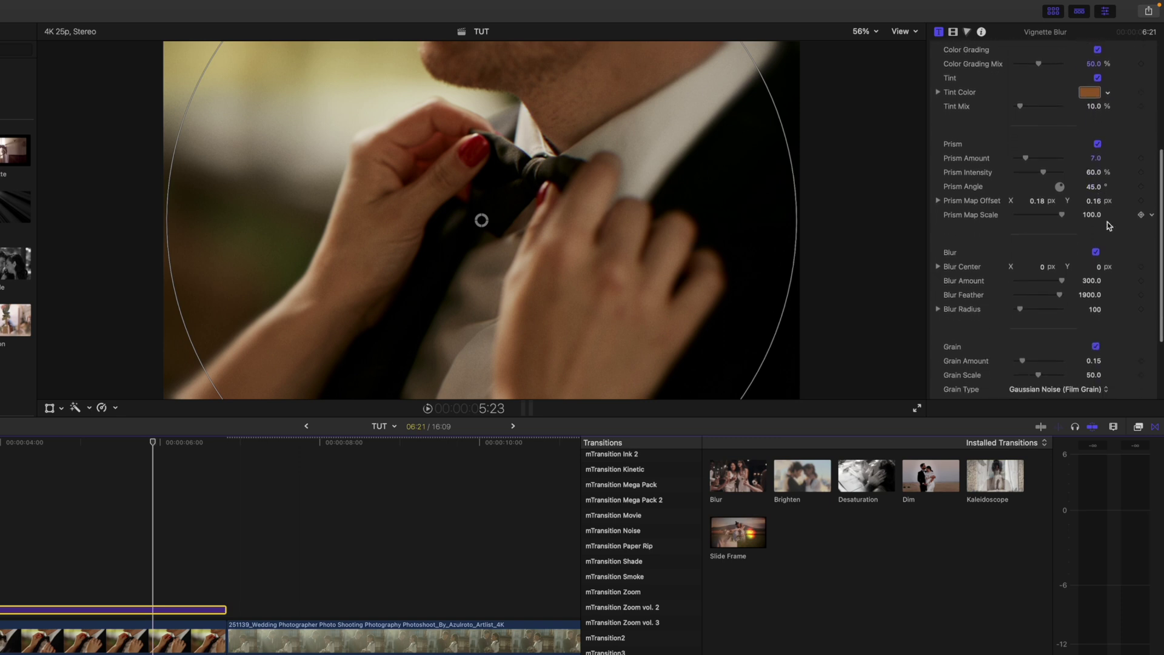
{"action": "left_click", "coordinate": [1095, 248]}
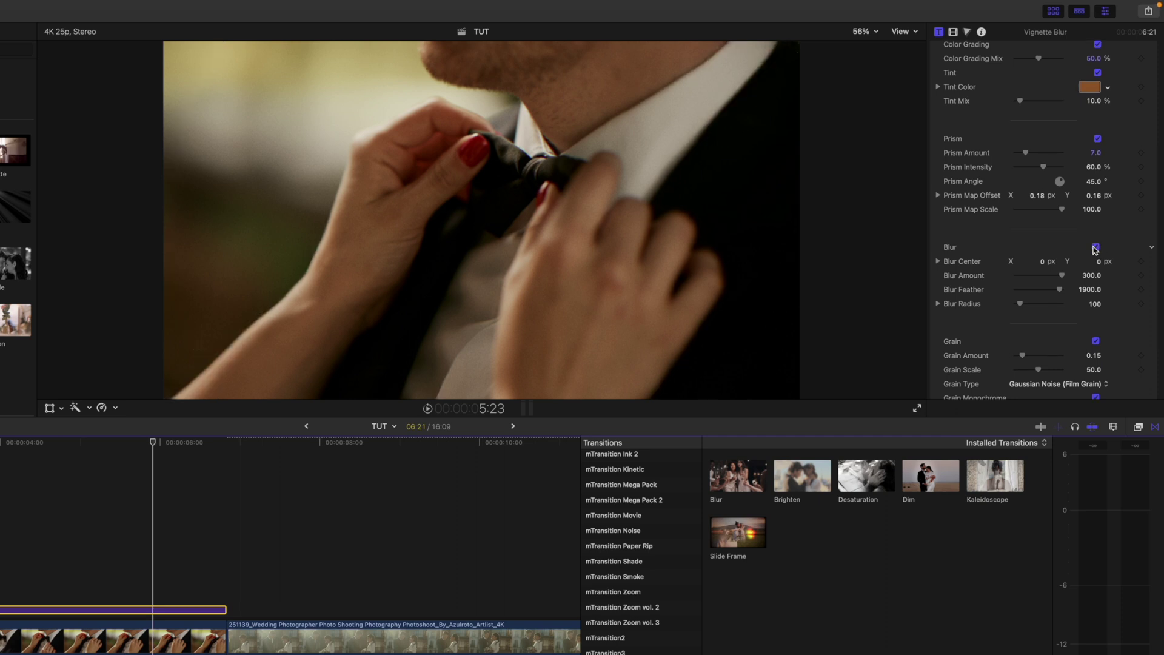
{"action": "left_click", "coordinate": [1095, 248]}
{"action": "scroll", "coordinate": [1096, 248], "scroll_direction": "down", "scroll_amount": 7}
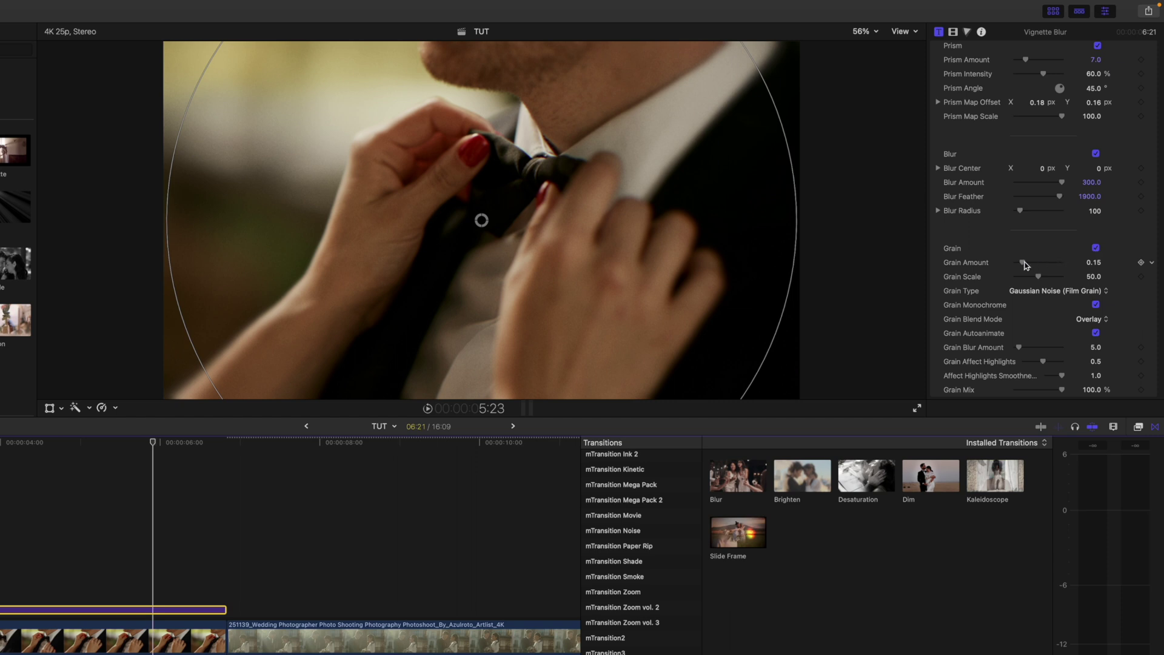
{"action": "left_click_drag", "start_coordinate": [1052, 262], "coordinate": [1070, 262]}
{"action": "left_click", "coordinate": [1073, 291]}
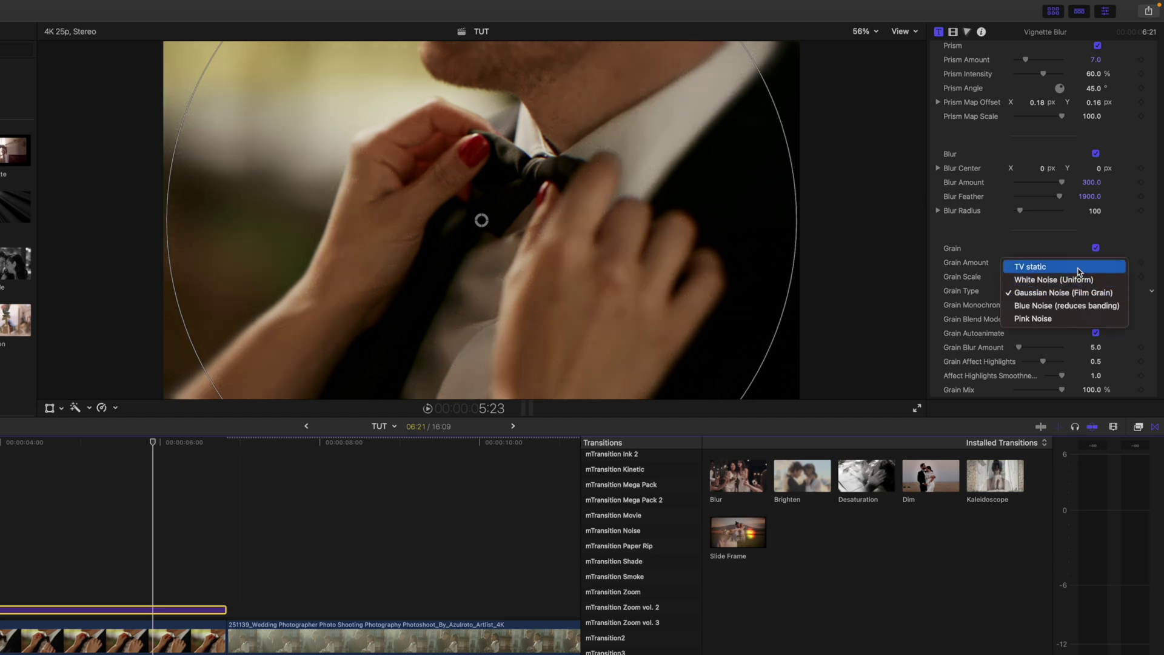
{"action": "left_click", "coordinate": [1078, 270]}
{"action": "left_click", "coordinate": [1098, 291]}
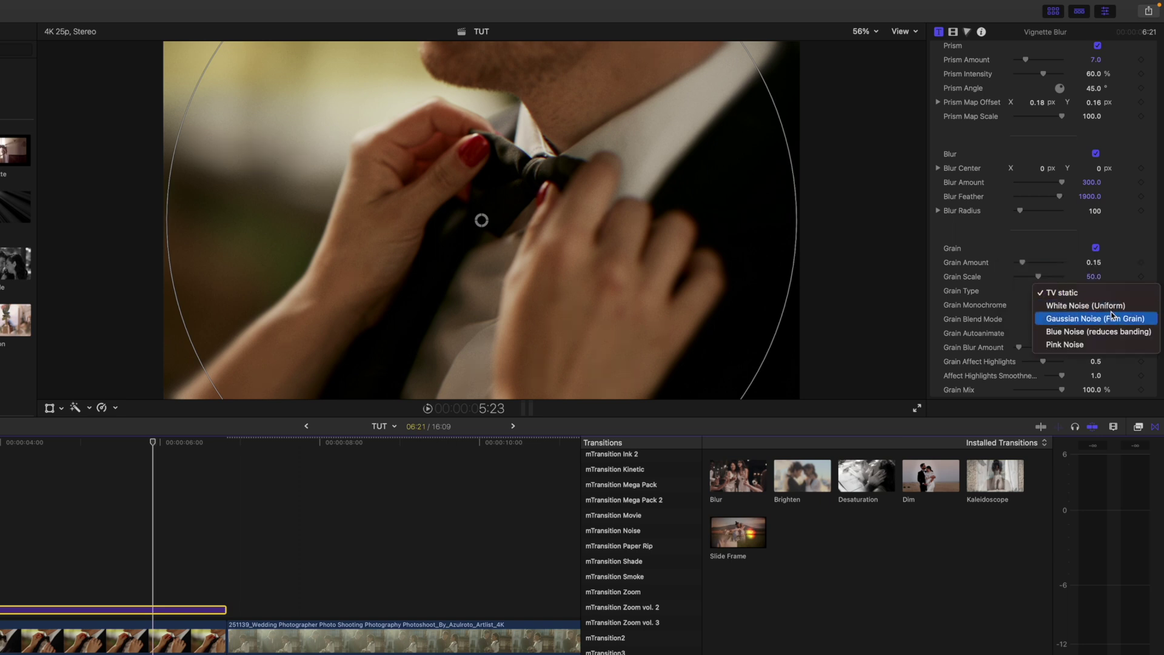
{"action": "left_click", "coordinate": [1112, 317]}
{"action": "scroll", "coordinate": [1085, 273], "scroll_direction": "down", "scroll_amount": 1}
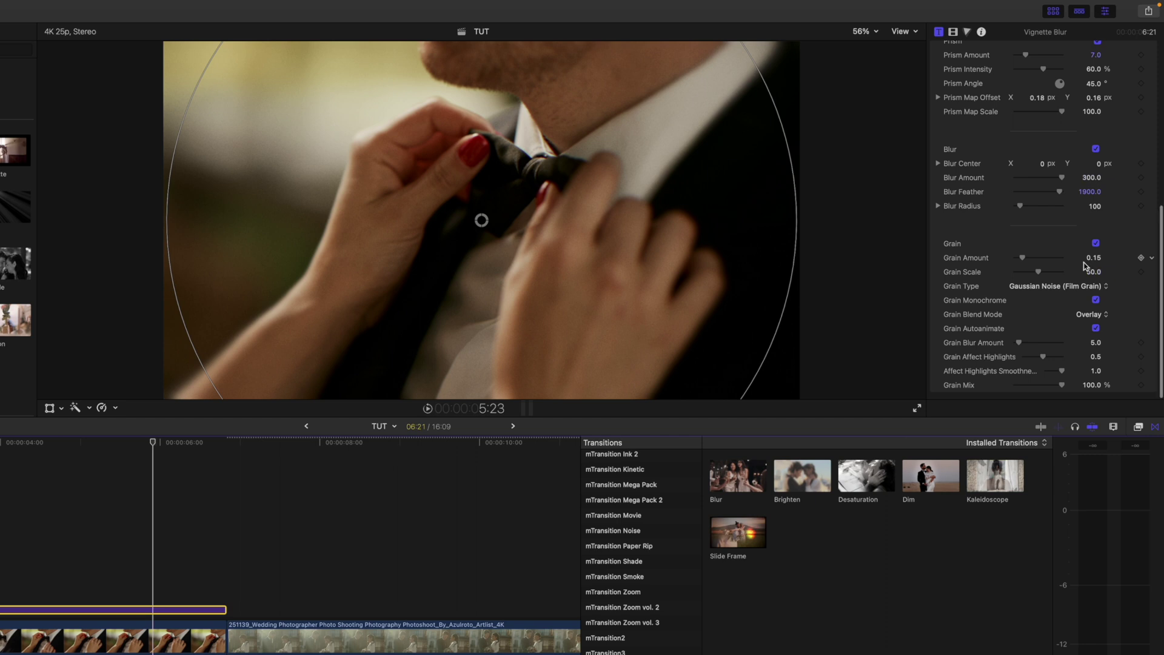
Step: Shift the Vignette Blur focus circle lower in the Viewer to frame the groom's bow tie
{"action": "scroll", "coordinate": [1085, 266], "scroll_direction": "up", "scroll_amount": 10}
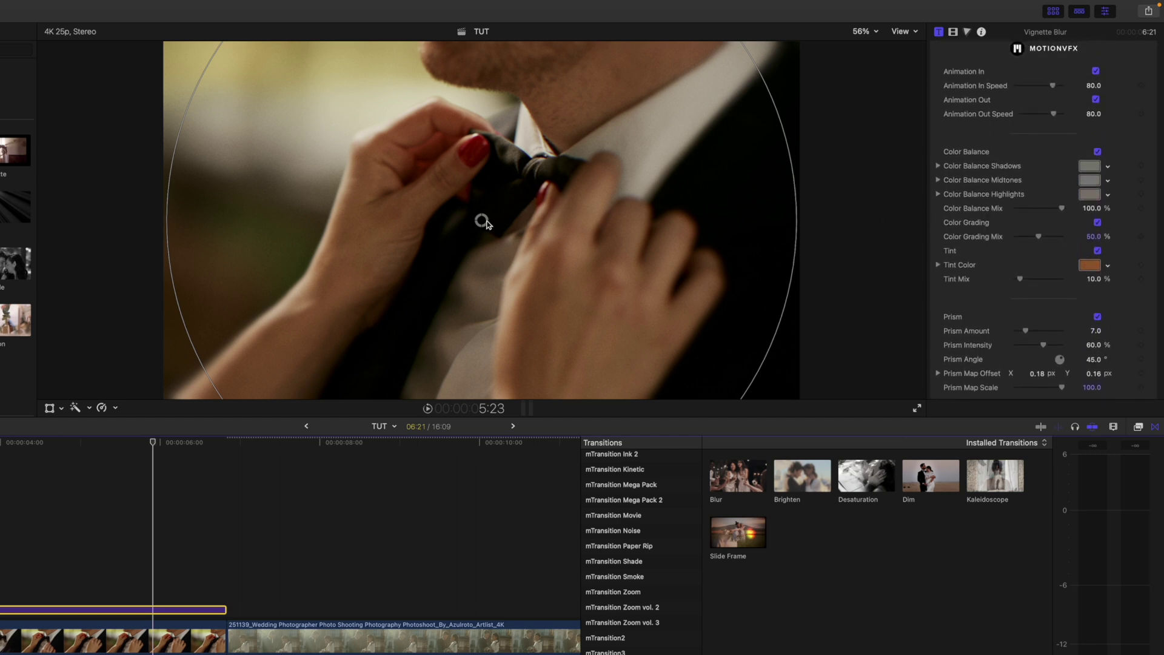
{"action": "mouse_move", "coordinate": [483, 222]}
{"action": "left_mouse_down"}
{"action": "mouse_move", "coordinate": [339, 93]}
{"action": "mouse_move", "coordinate": [482, 167]}
{"action": "mouse_move", "coordinate": [620, 211]}
{"action": "mouse_move", "coordinate": [373, 273]}
{"action": "mouse_move", "coordinate": [495, 227]}
{"action": "left_mouse_up"}
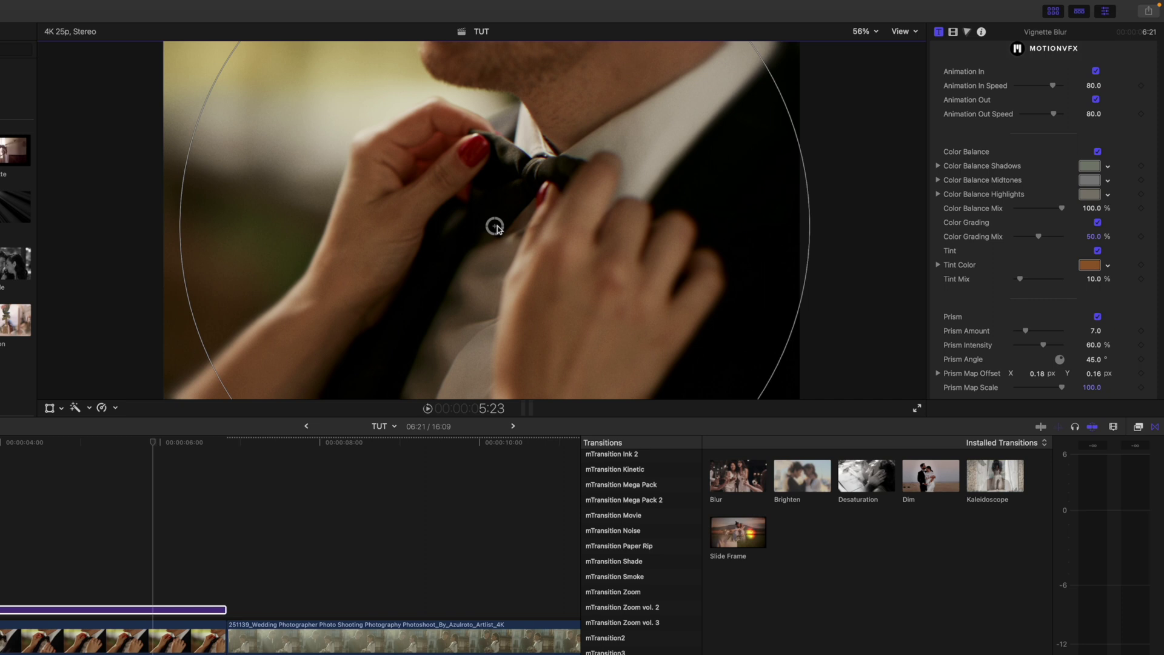
{"action": "left_click_drag", "start_coordinate": [496, 226], "coordinate": [501, 228]}
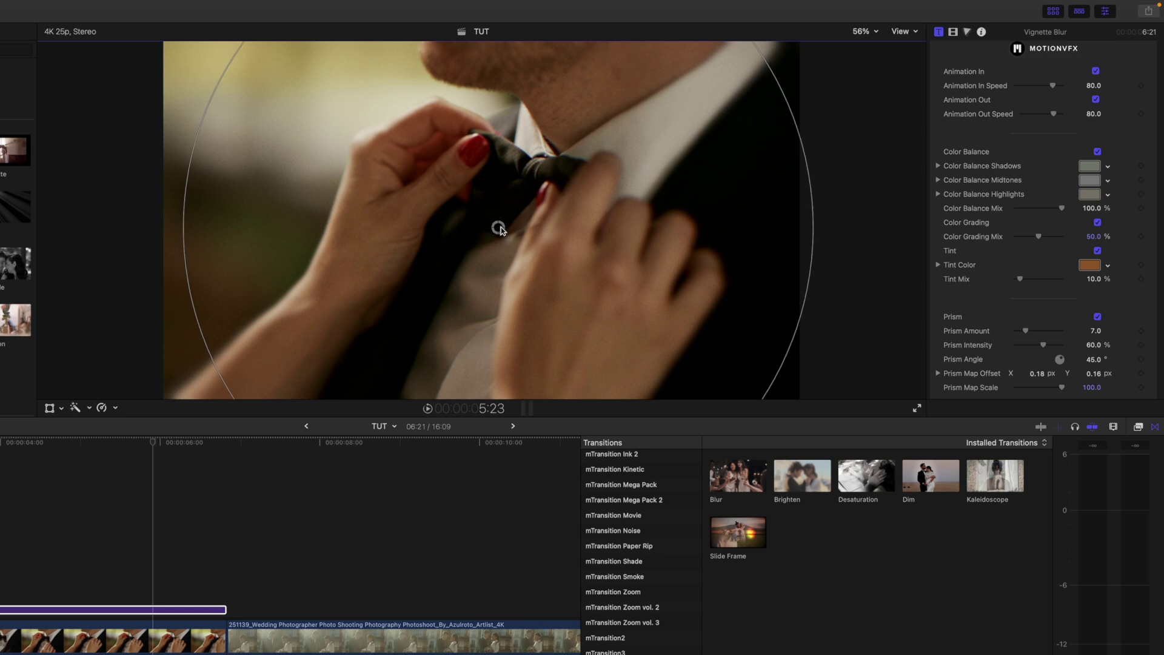
{"action": "left_click_drag", "start_coordinate": [501, 226], "coordinate": [482, 267]}
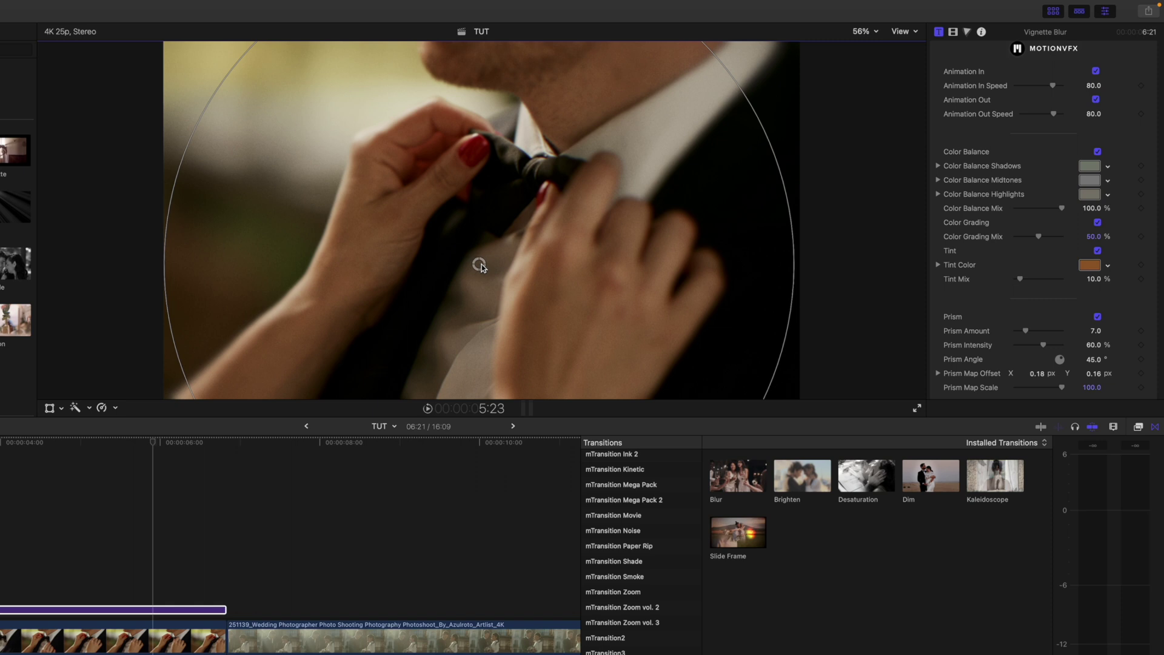
{"action": "left_click_drag", "start_coordinate": [481, 266], "coordinate": [482, 242]}
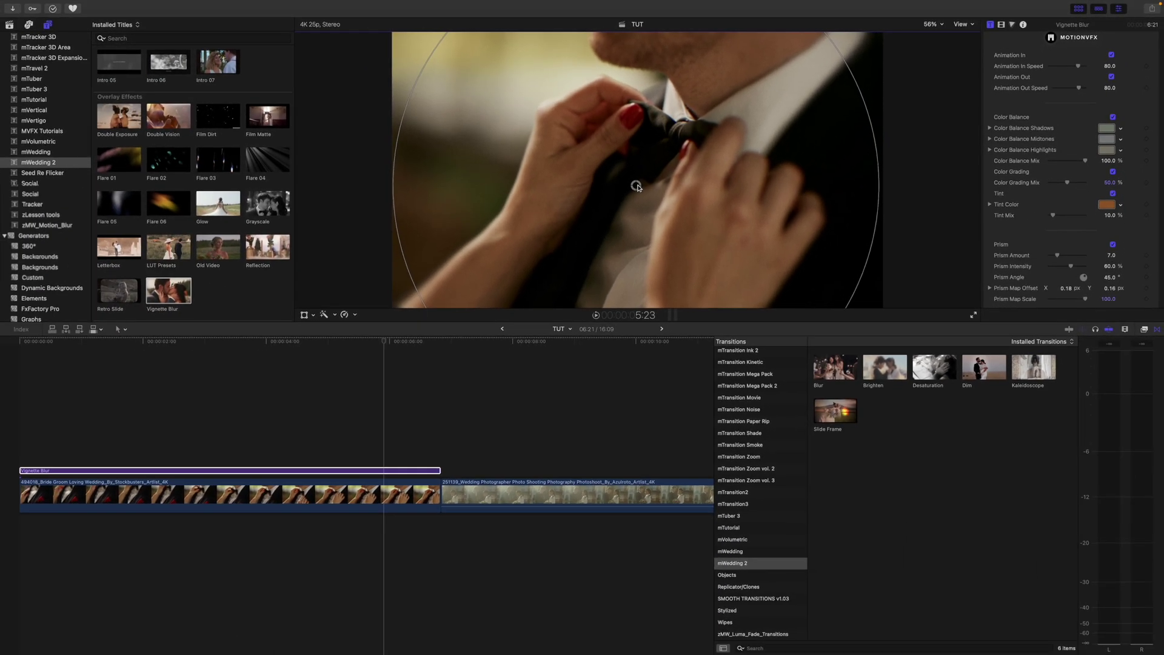
Step: Scroll the Titles browser past Overlay Effects and Placeholders to the Typography titles
{"action": "scroll", "coordinate": [194, 172], "scroll_direction": "down", "scroll_amount": 2}
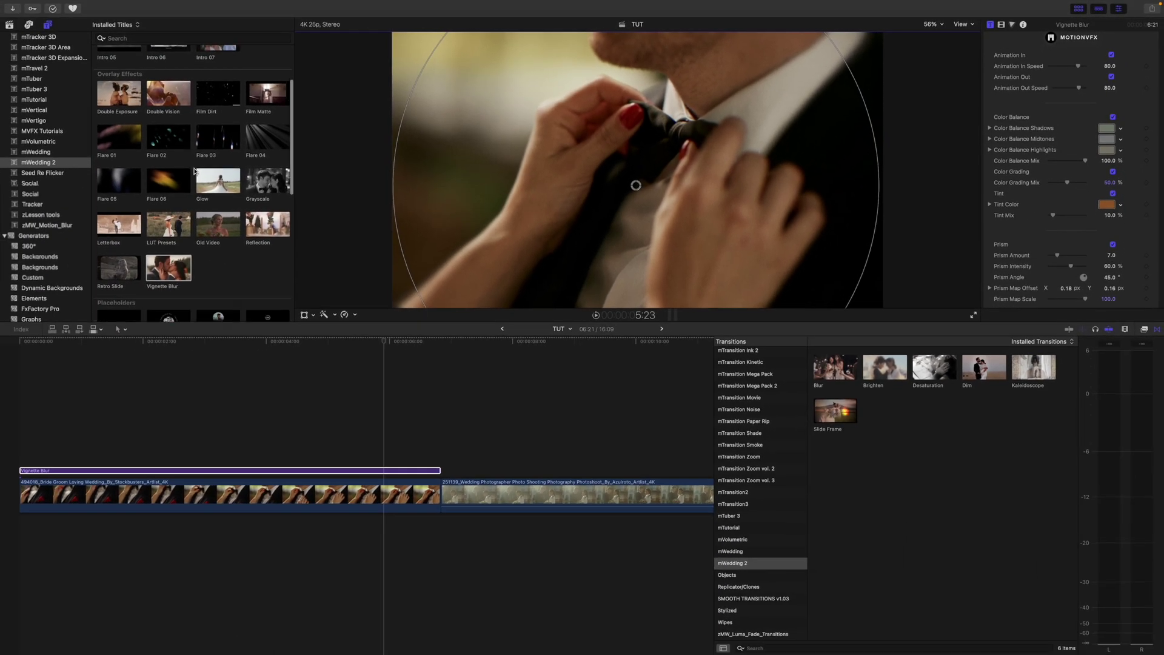
{"action": "scroll", "coordinate": [194, 172], "scroll_direction": "down", "scroll_amount": 10}
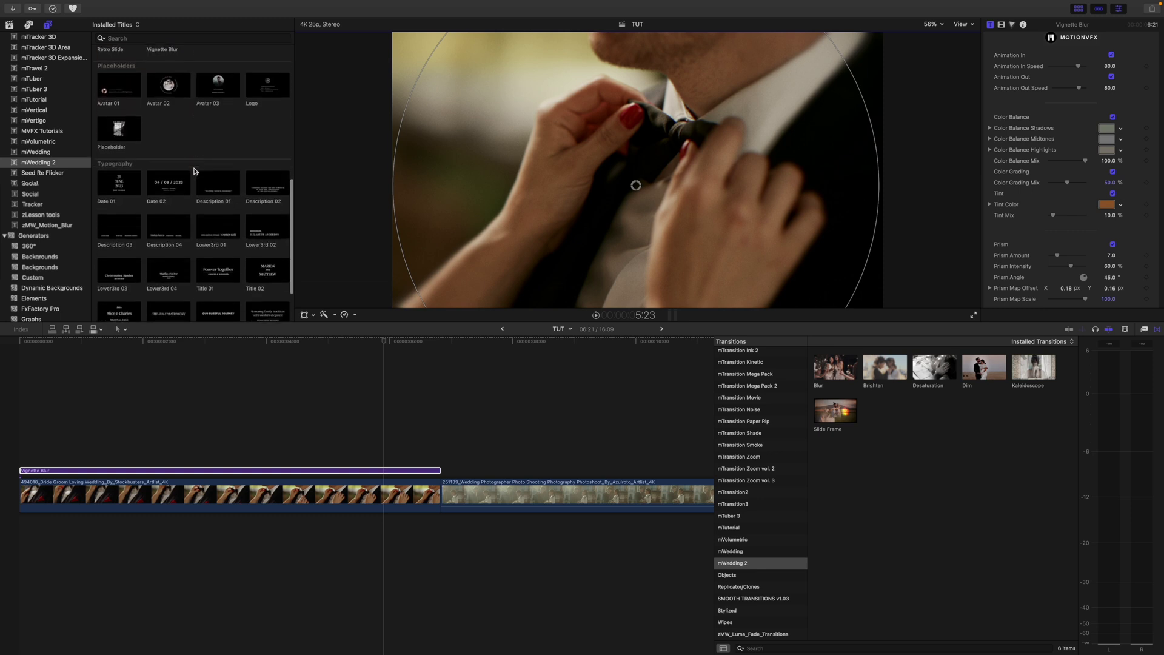
{"action": "scroll", "coordinate": [194, 171], "scroll_direction": "down", "scroll_amount": 5}
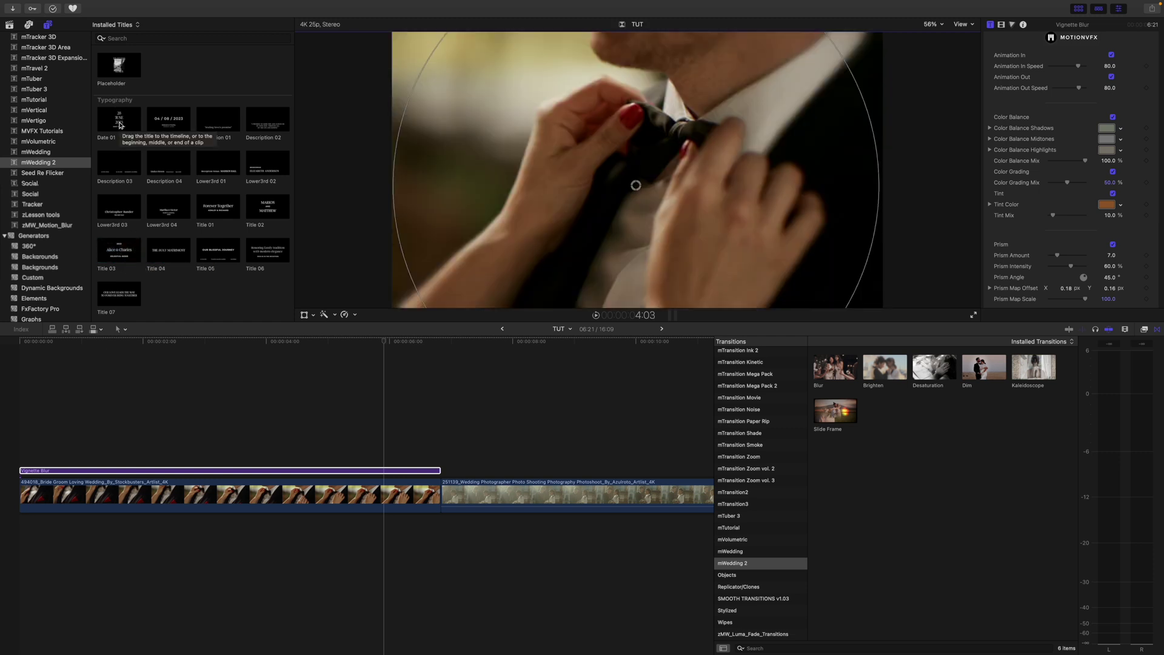
Step: Add Date 01 at the timeline start, extend it to the first clip's end, and preview at 3:20
{"action": "left_click_drag", "start_coordinate": [119, 125], "coordinate": [21, 456]}
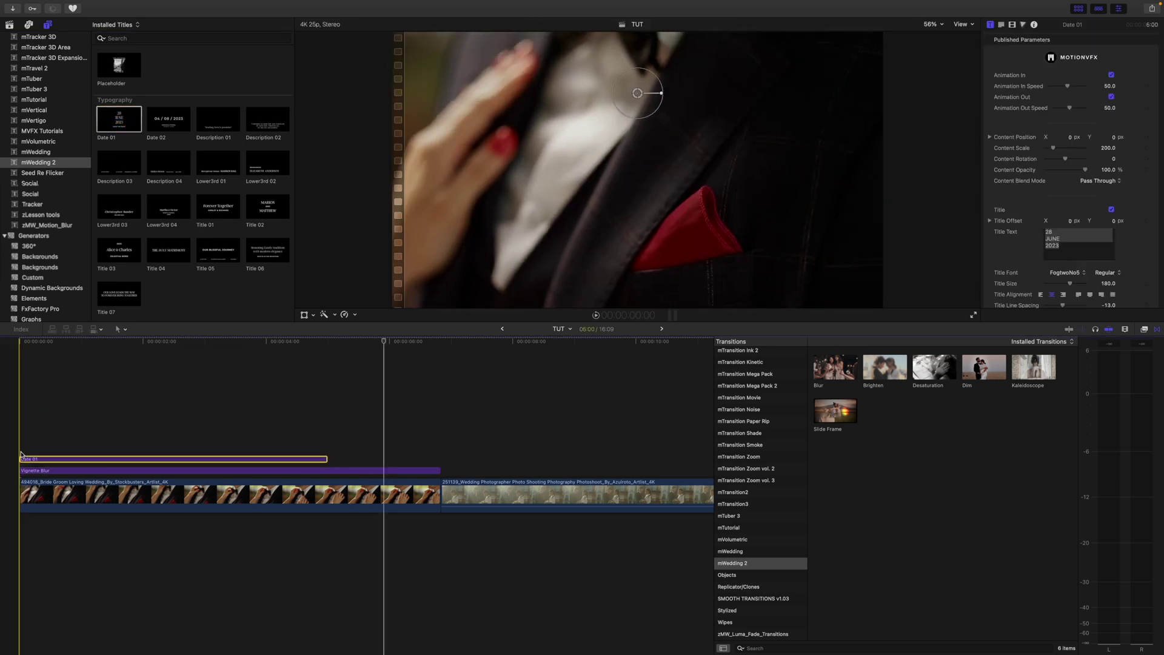
{"action": "left_click_drag", "start_coordinate": [326, 459], "coordinate": [439, 459]}
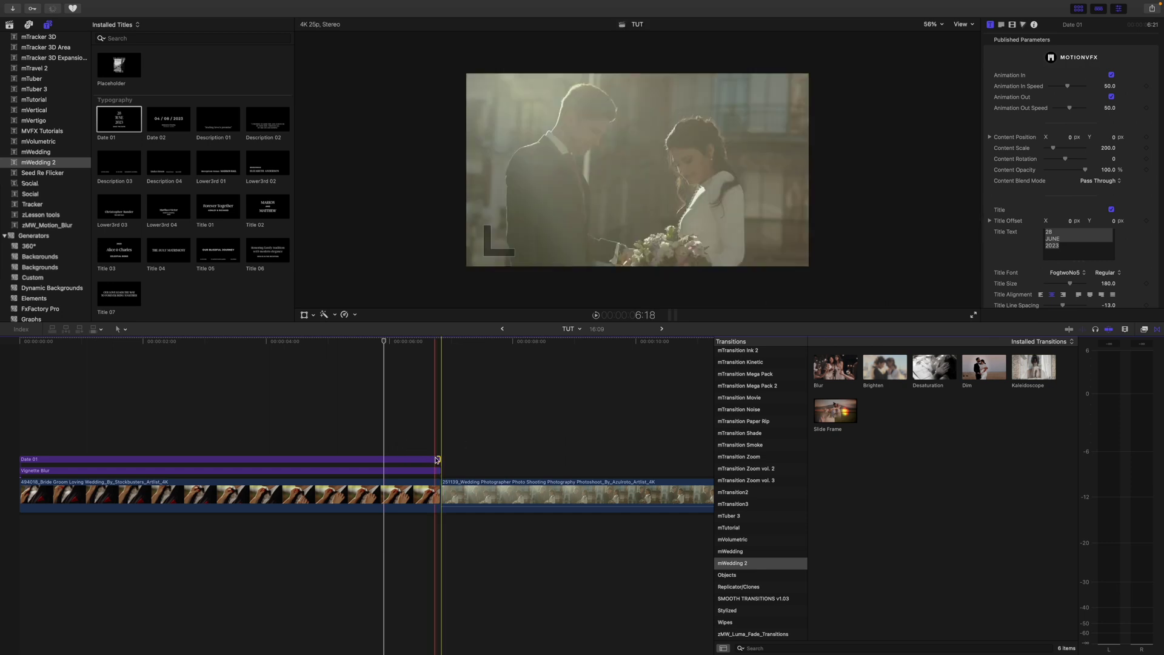
{"action": "left_click_drag", "start_coordinate": [384, 344], "coordinate": [255, 361]}
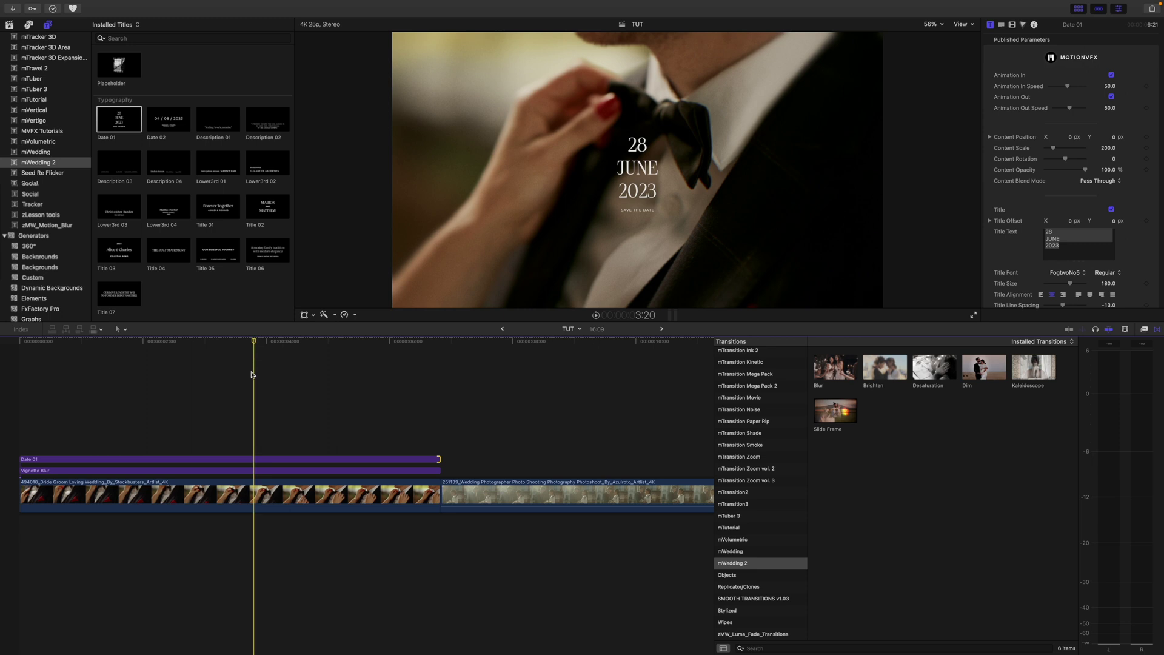
Step: Select the Date 01 title, keeping content scale at 200 and blend mode Pass Through
{"action": "left_click", "coordinate": [246, 460]}
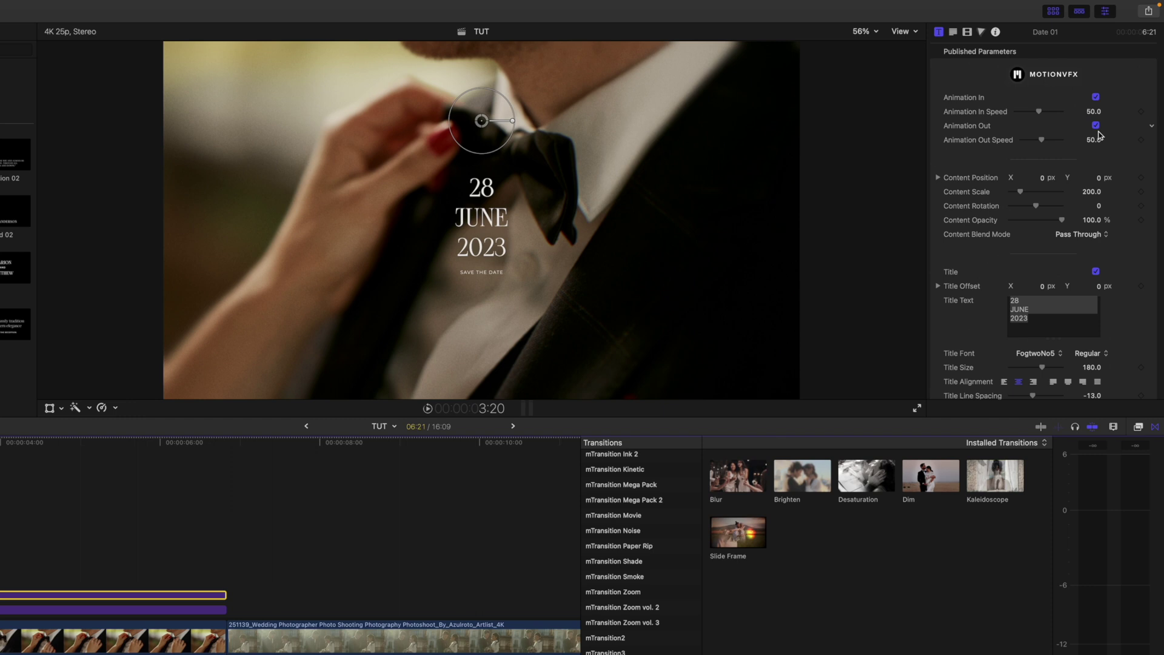
{"action": "scroll", "coordinate": [1099, 135], "scroll_direction": "down", "scroll_amount": 2}
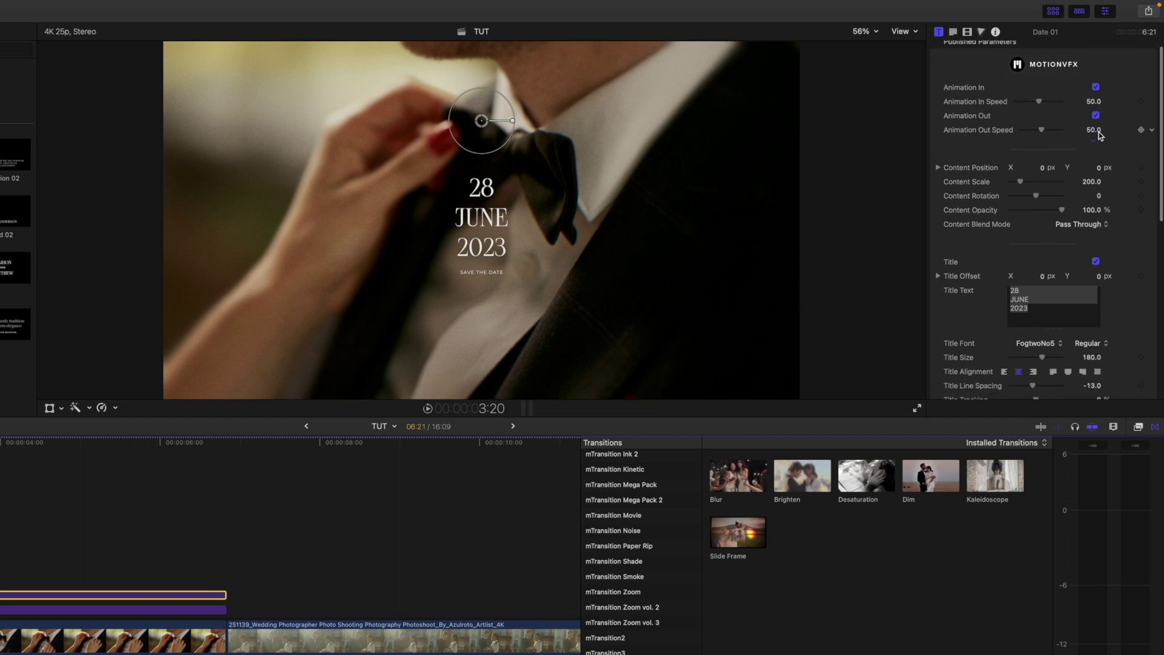
{"action": "scroll", "coordinate": [1099, 133], "scroll_direction": "down", "scroll_amount": 5}
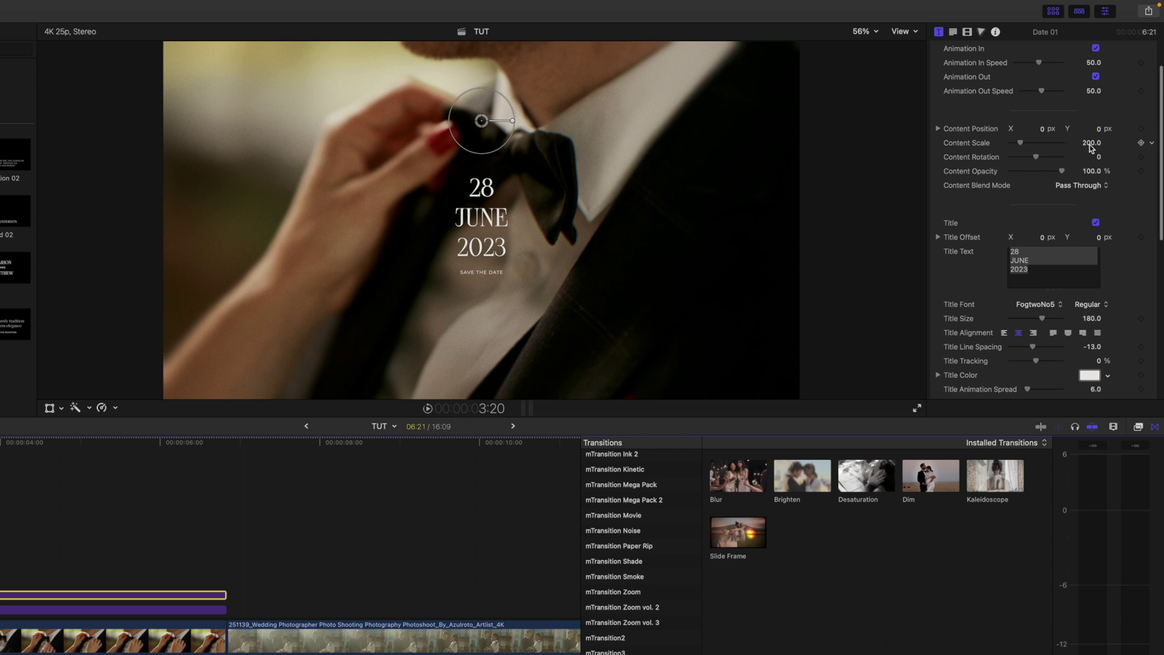
{"action": "left_click_drag", "start_coordinate": [1020, 143], "coordinate": [1028, 146]}
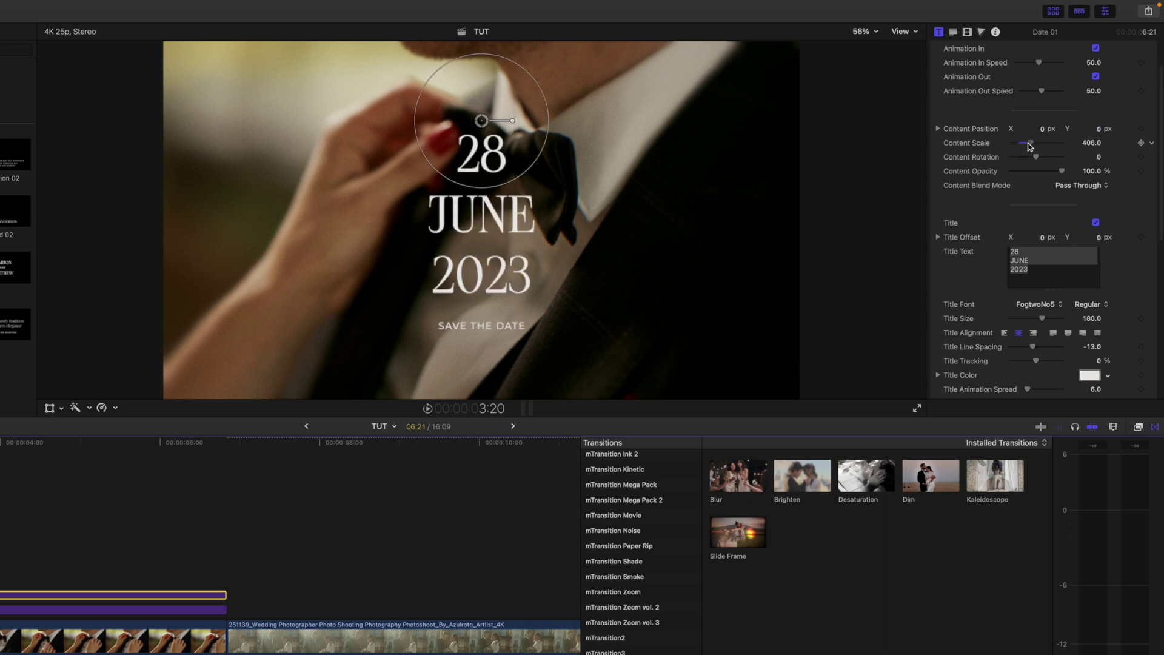
{"action": "key", "text": "super+z"}
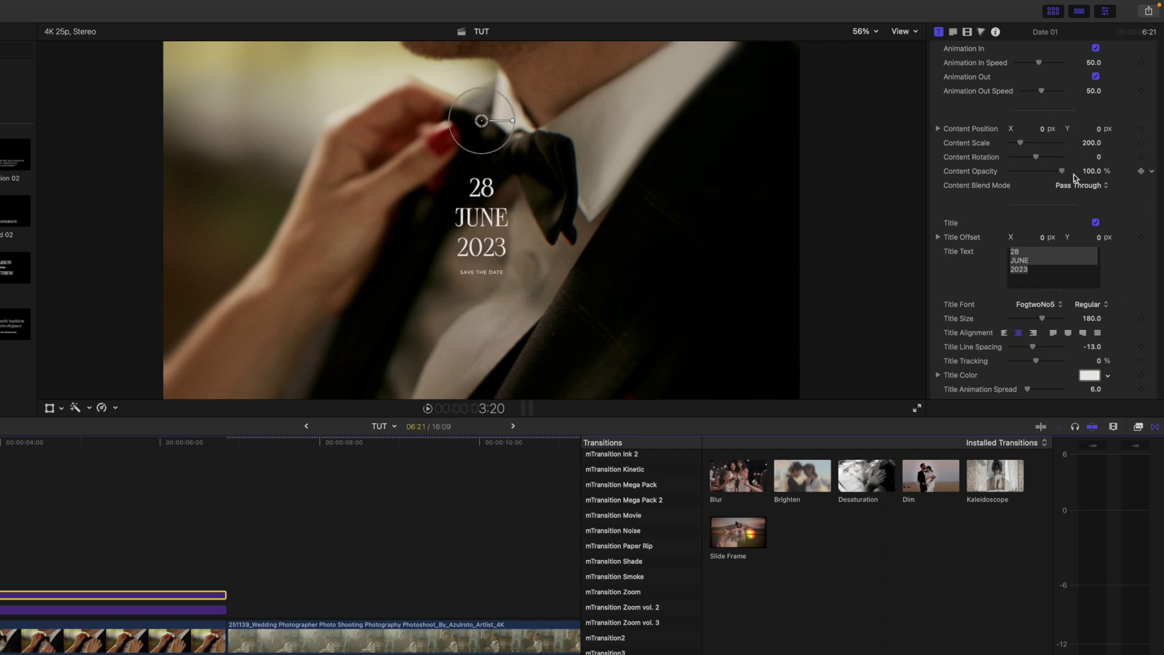
{"action": "left_click", "coordinate": [1085, 186]}
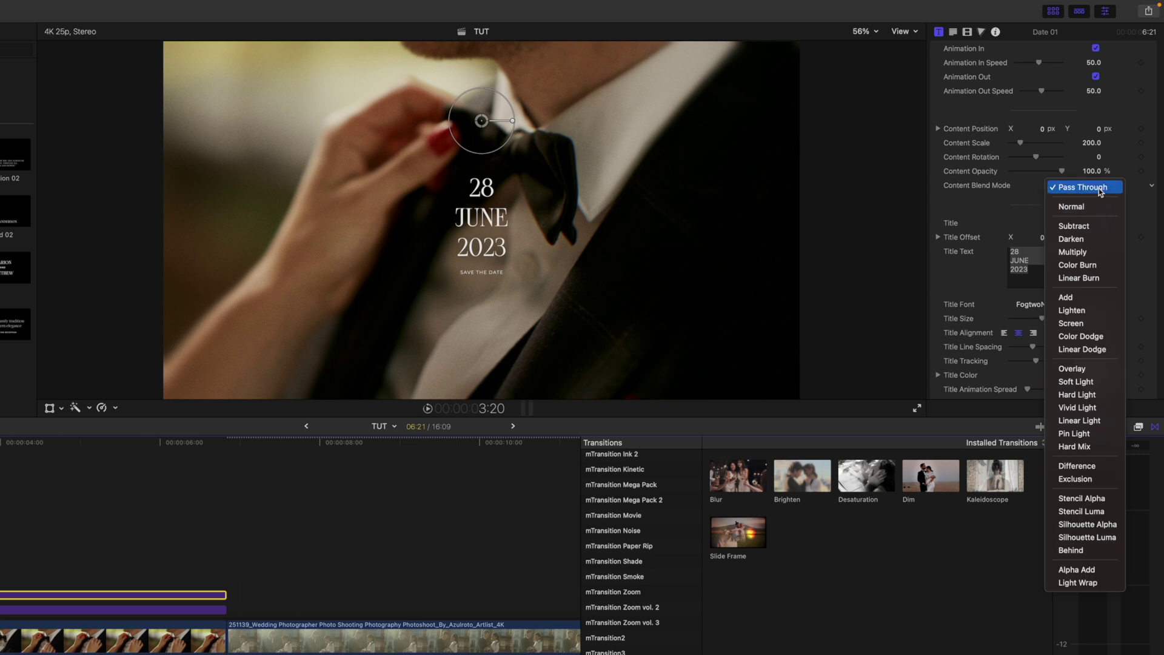
{"action": "left_click", "coordinate": [1100, 189]}
{"action": "scroll", "coordinate": [1098, 196], "scroll_direction": "down", "scroll_amount": 2}
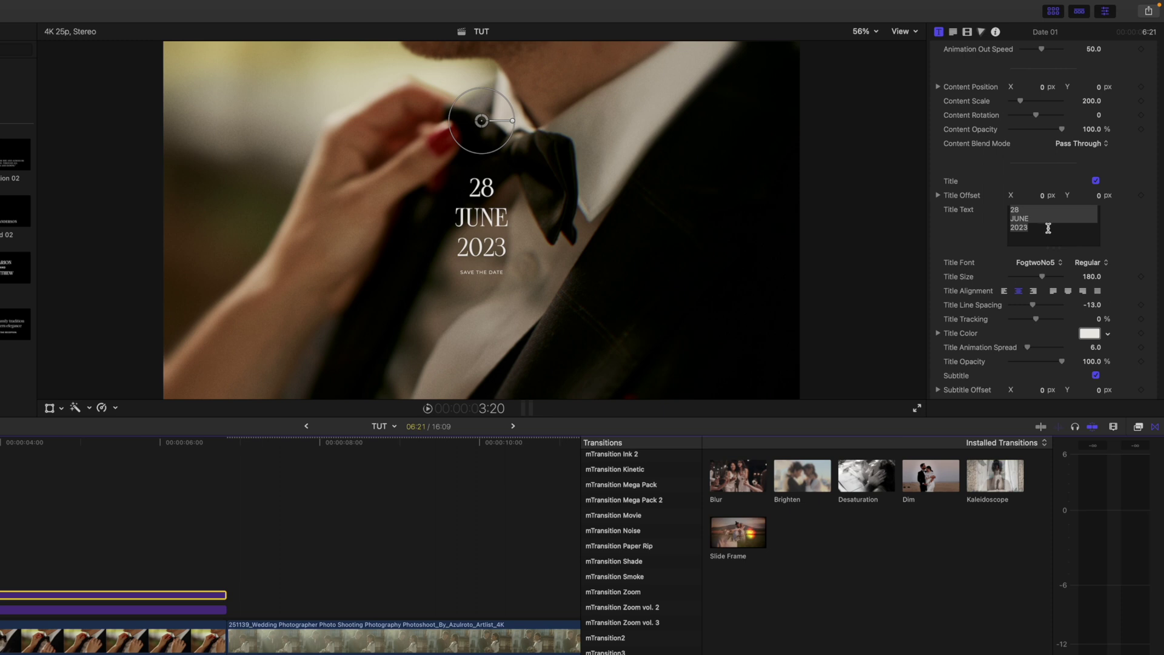
Step: Change the title text from 28 JUNE to 1 AUGUST
{"action": "left_click", "coordinate": [1032, 208]}
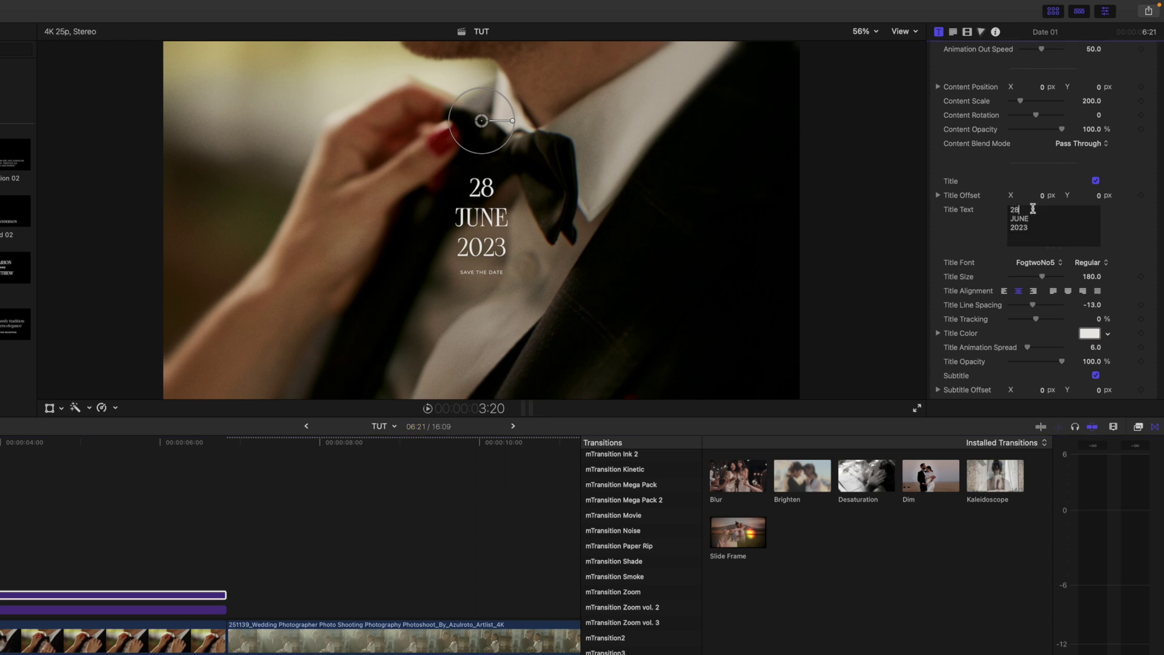
{"action": "left_click_drag", "start_coordinate": [1032, 207], "coordinate": [996, 210]}
{"action": "type", "text": "1"}
{"action": "left_click_drag", "start_coordinate": [1035, 219], "coordinate": [997, 216]}
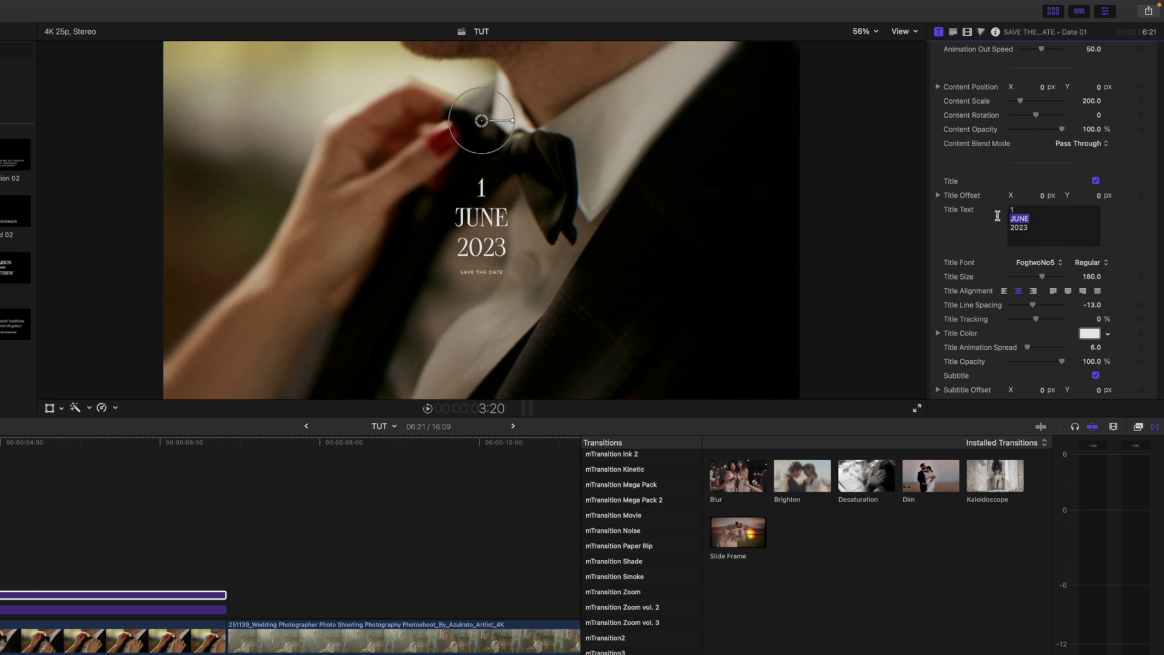
{"action": "type", "text": "August"}
{"action": "double_click", "coordinate": [1013, 218]}
{"action": "type", "text": "A"}
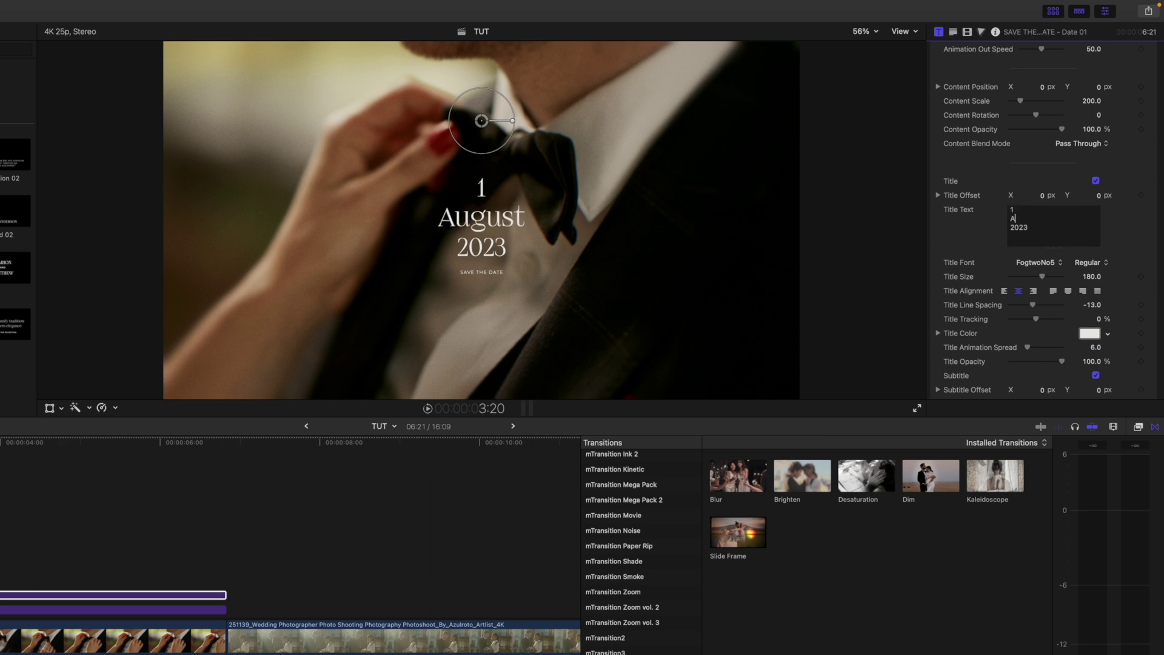
{"action": "type", "text": "UGUST"}
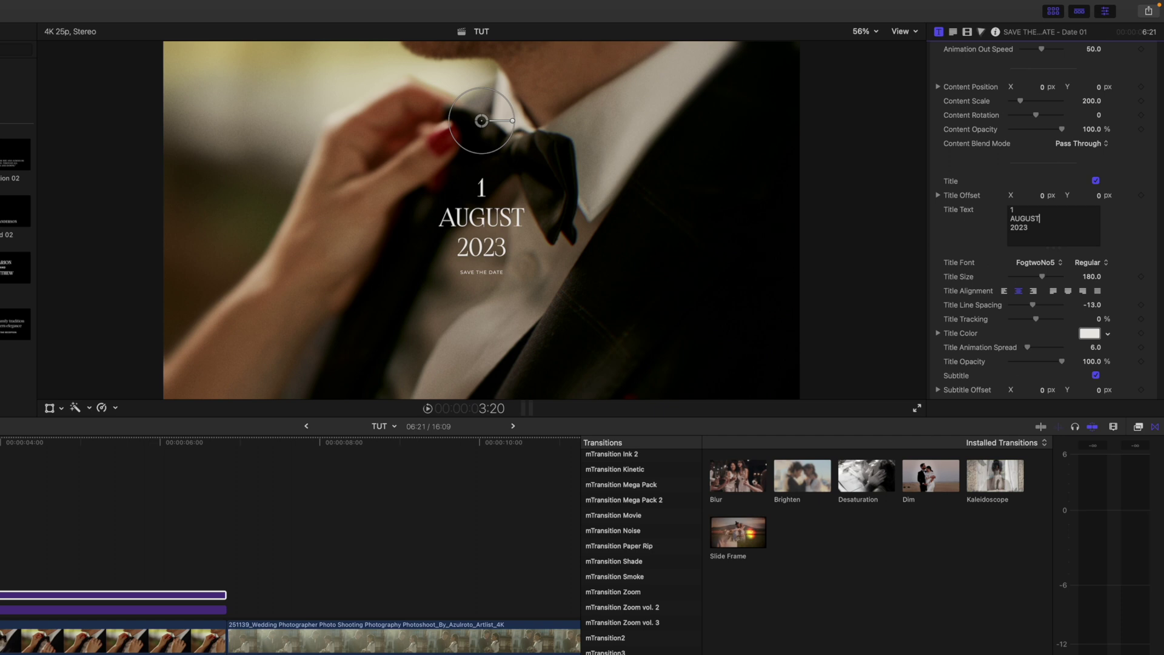
Step: Try the title's content shadow, then leave it switched off
{"action": "scroll", "coordinate": [1134, 272], "scroll_direction": "down", "scroll_amount": 3}
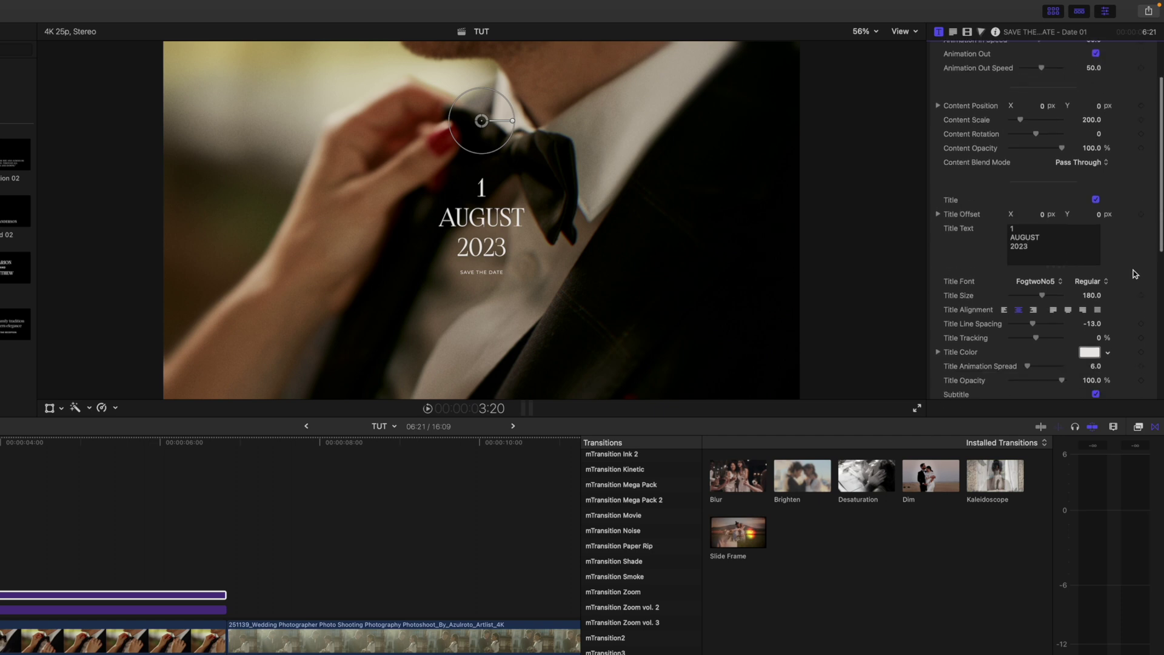
{"action": "scroll", "coordinate": [1135, 272], "scroll_direction": "down", "scroll_amount": 5}
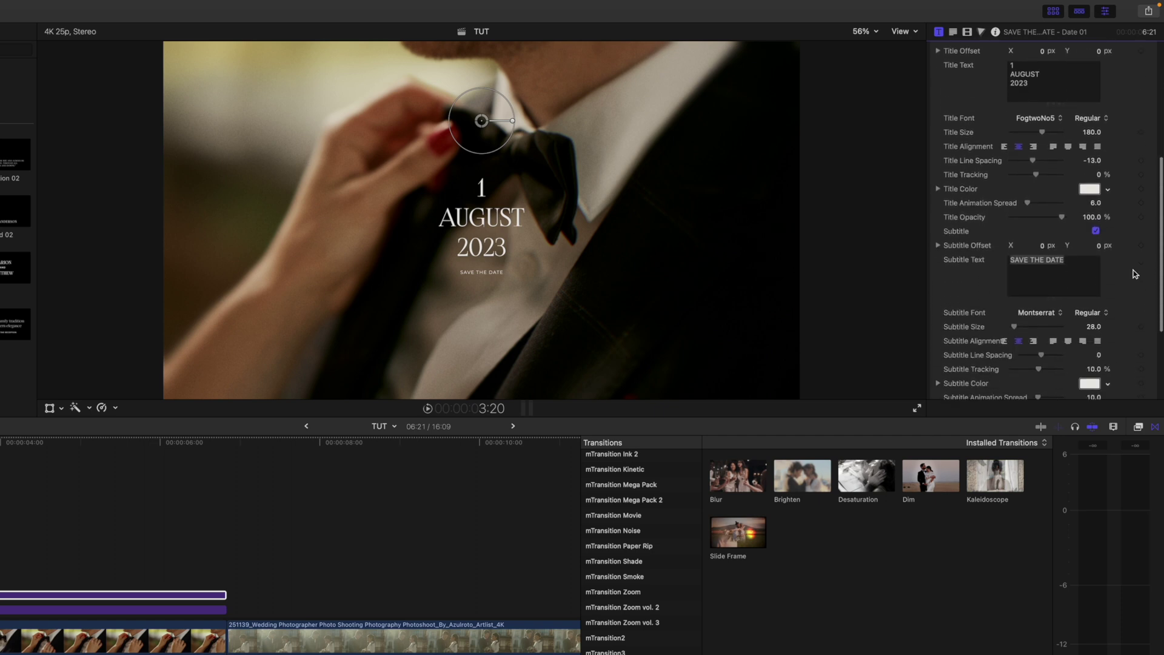
{"action": "scroll", "coordinate": [1135, 273], "scroll_direction": "down", "scroll_amount": 3}
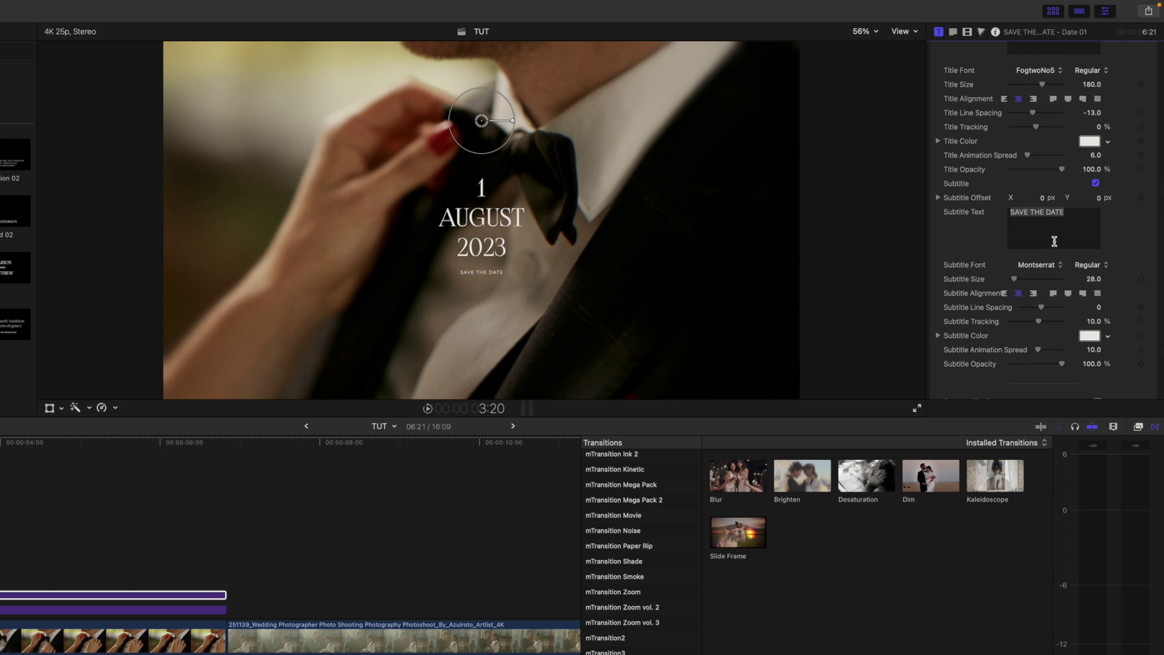
{"action": "scroll", "coordinate": [1055, 243], "scroll_direction": "down", "scroll_amount": 1}
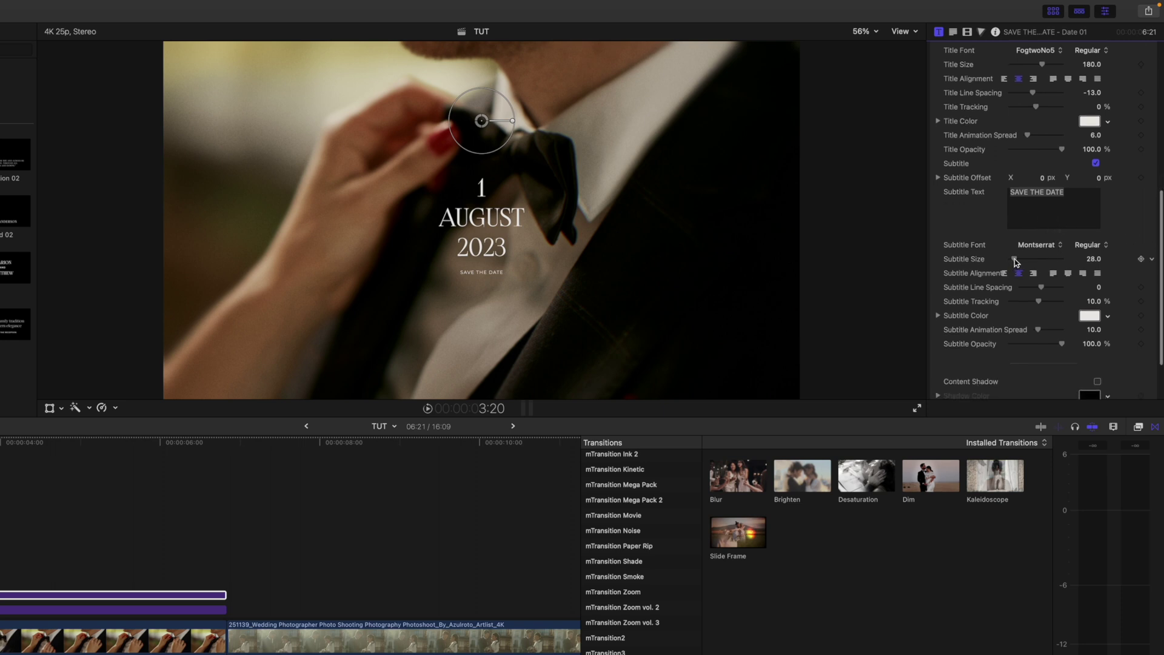
{"action": "scroll", "coordinate": [1048, 234], "scroll_direction": "down", "scroll_amount": 3}
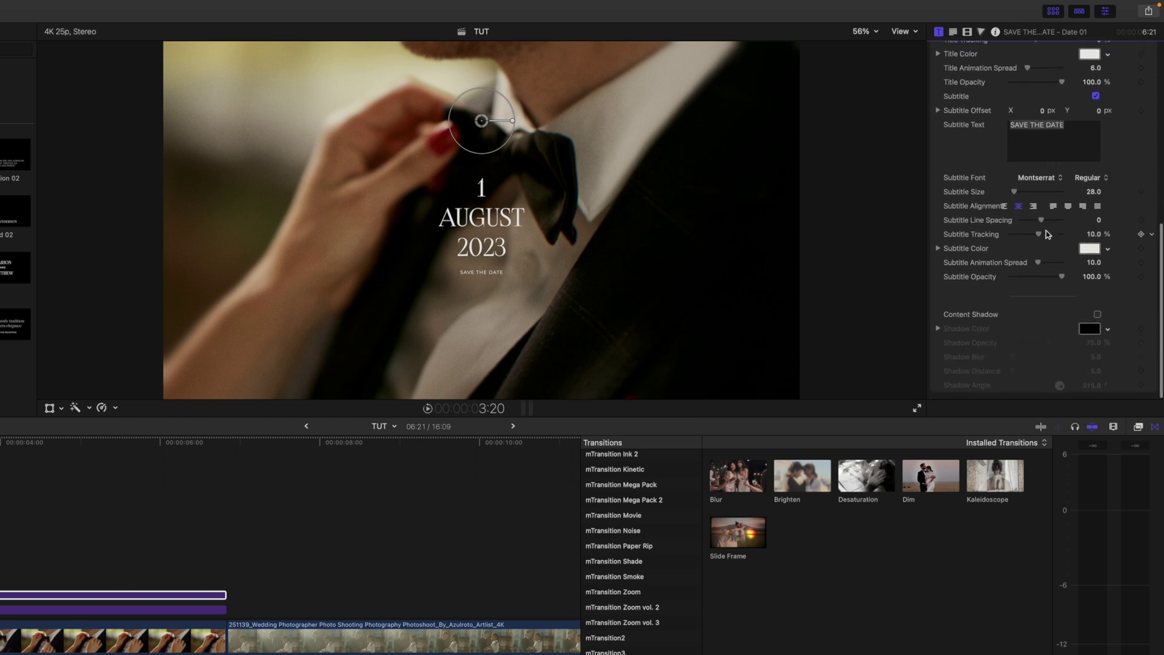
{"action": "left_click", "coordinate": [1098, 315]}
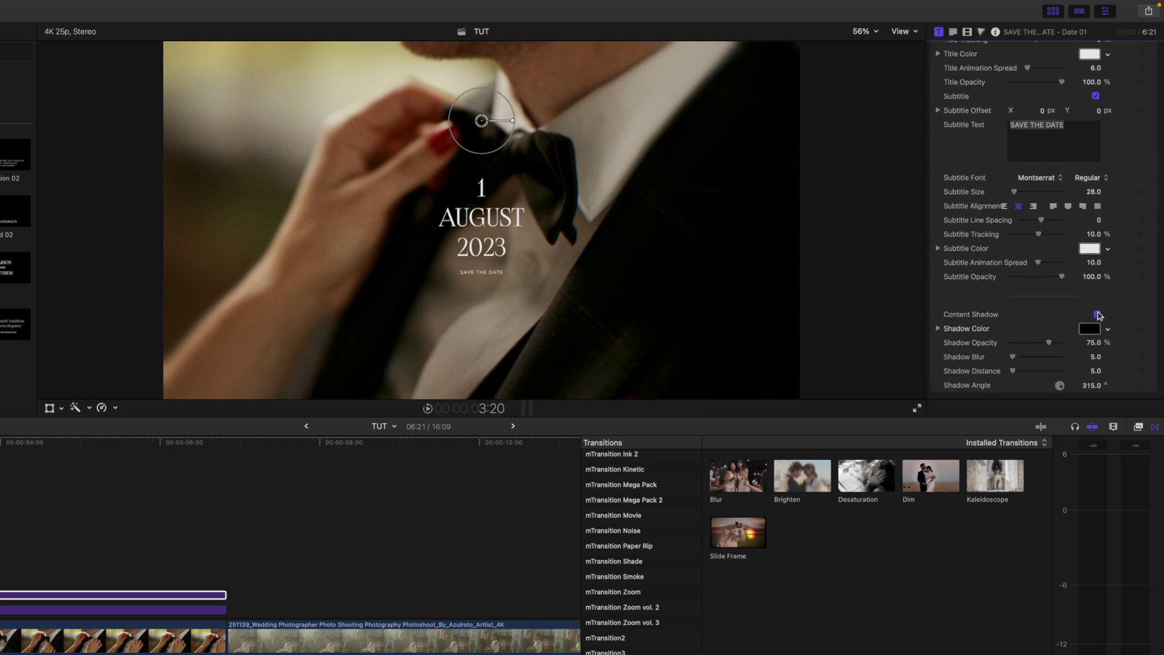
{"action": "left_click", "coordinate": [1098, 314]}
{"action": "scroll", "coordinate": [1099, 315], "scroll_direction": "up", "scroll_amount": 10}
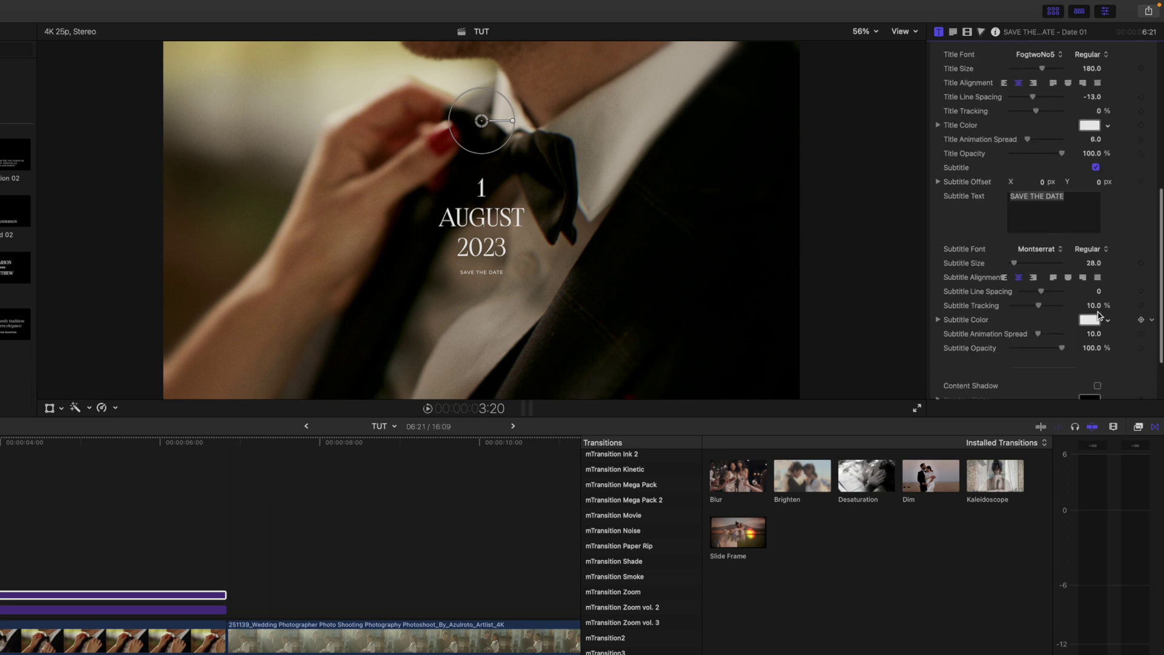
{"action": "scroll", "coordinate": [1099, 315], "scroll_direction": "up", "scroll_amount": 3}
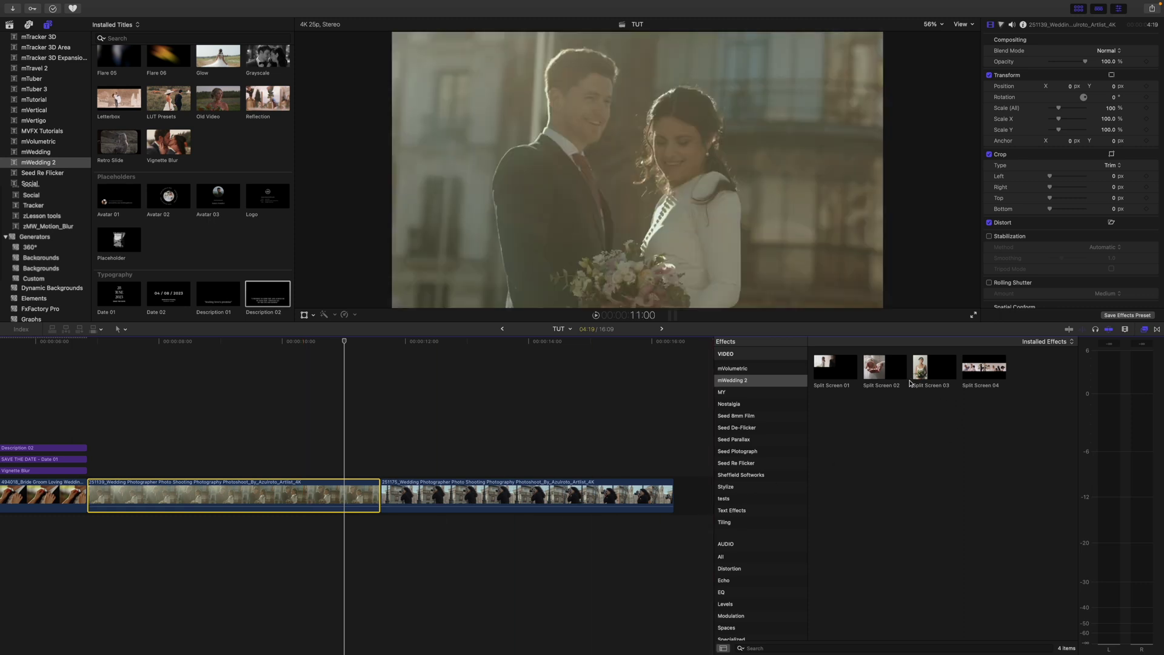
Step: Apply the mWedding 2 Split Screen 02 effect to the couple clip, framing it on the left
{"action": "mouse_move", "coordinate": [871, 374]}
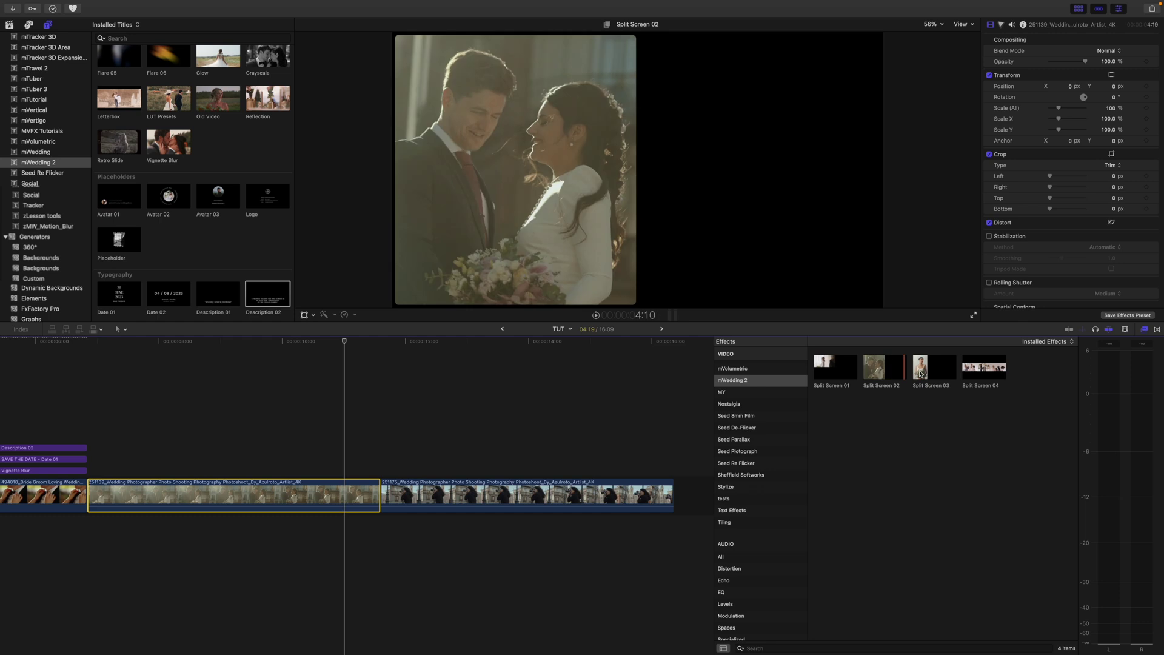
{"action": "mouse_move", "coordinate": [919, 372]}
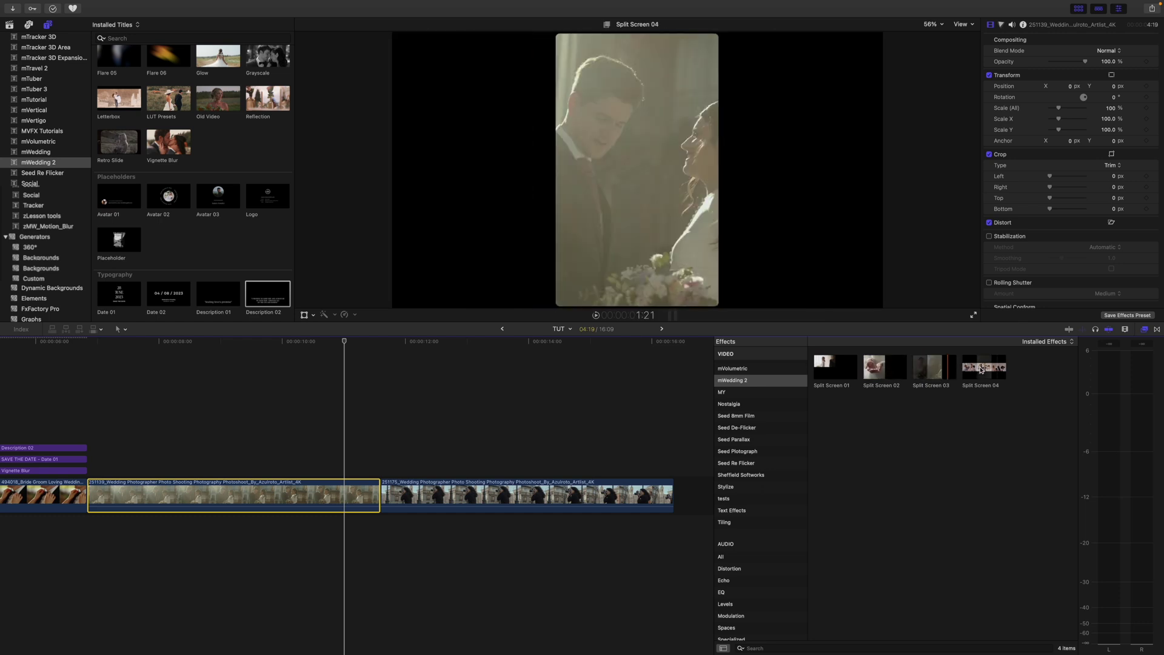
{"action": "mouse_move", "coordinate": [977, 370]}
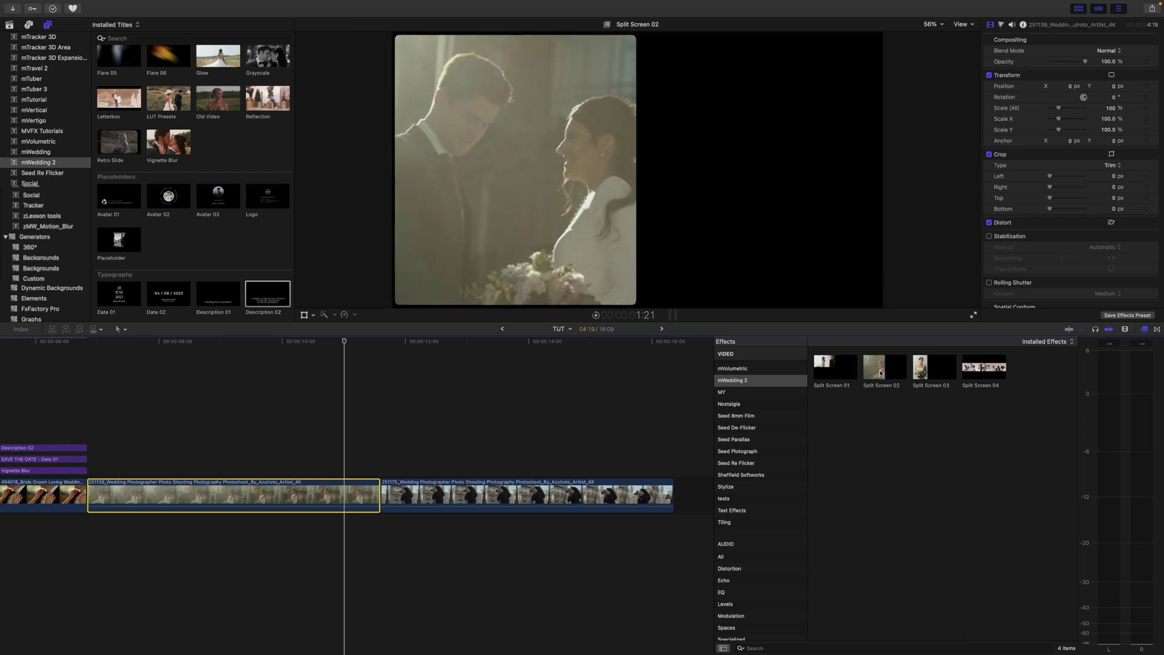
{"action": "left_click_drag", "start_coordinate": [880, 373], "coordinate": [303, 498]}
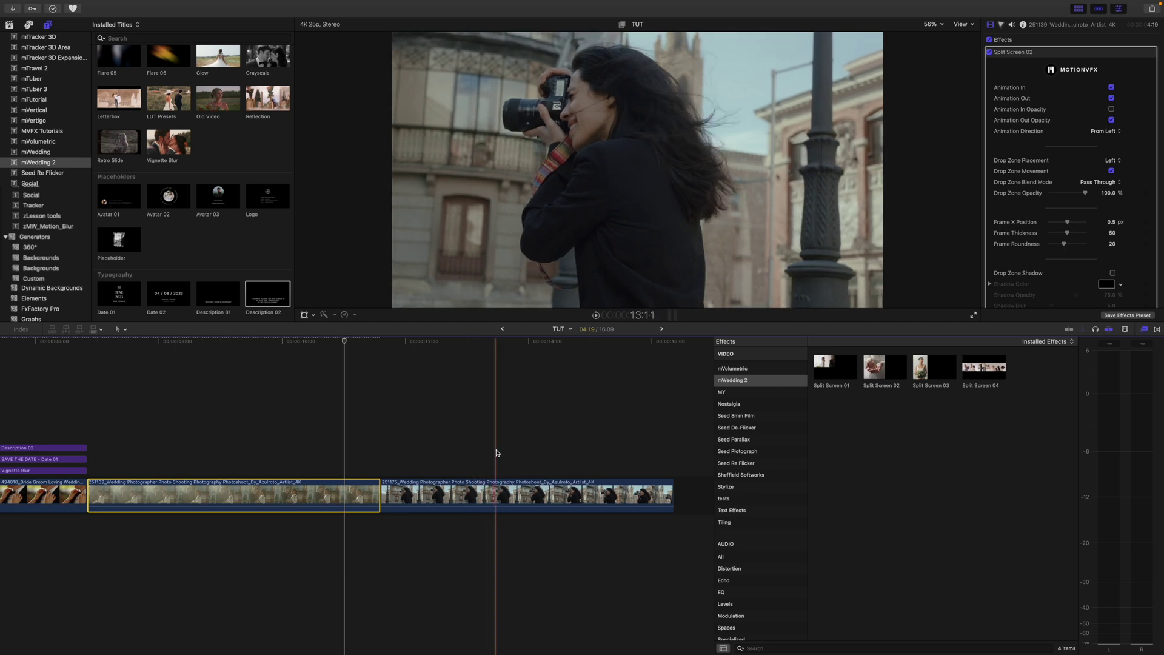
Step: Apply Split Screen 02 to the photographer clip
{"action": "left_click", "coordinate": [496, 500]}
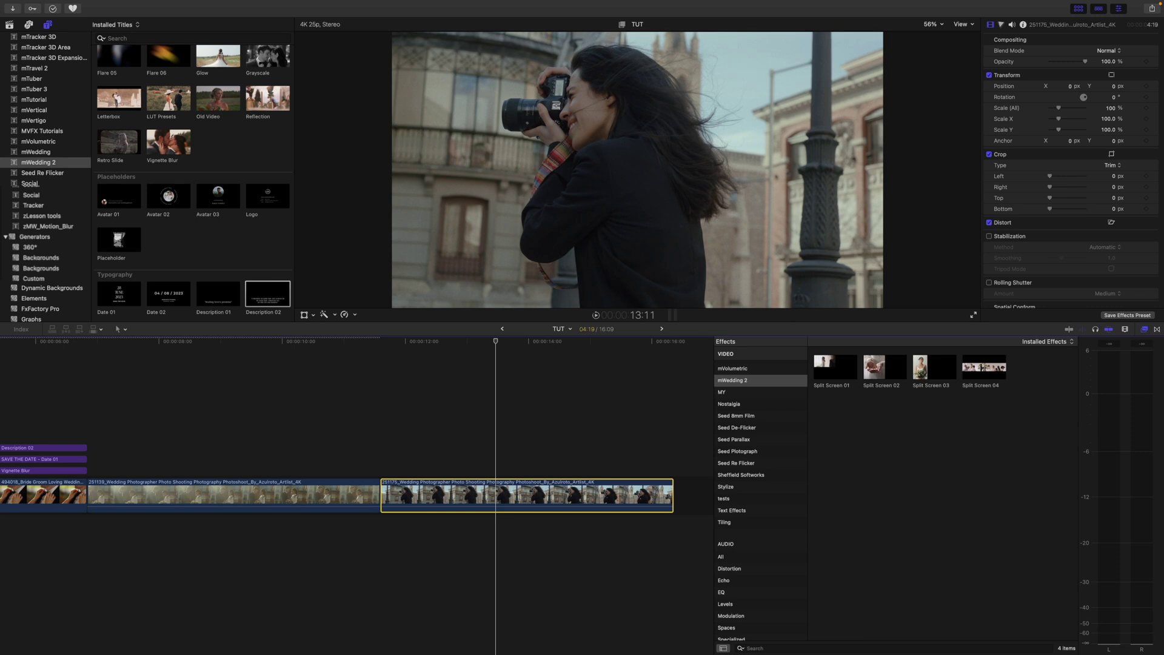
{"action": "left_click", "coordinate": [880, 369]}
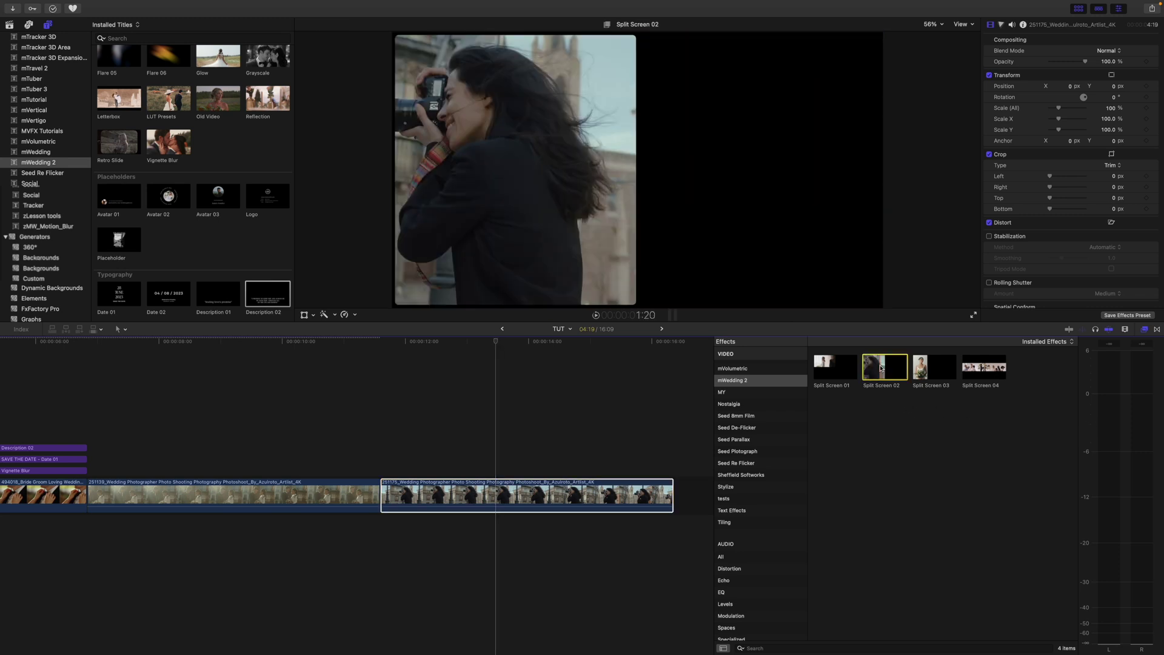
{"action": "left_click_drag", "start_coordinate": [879, 367], "coordinate": [510, 492]}
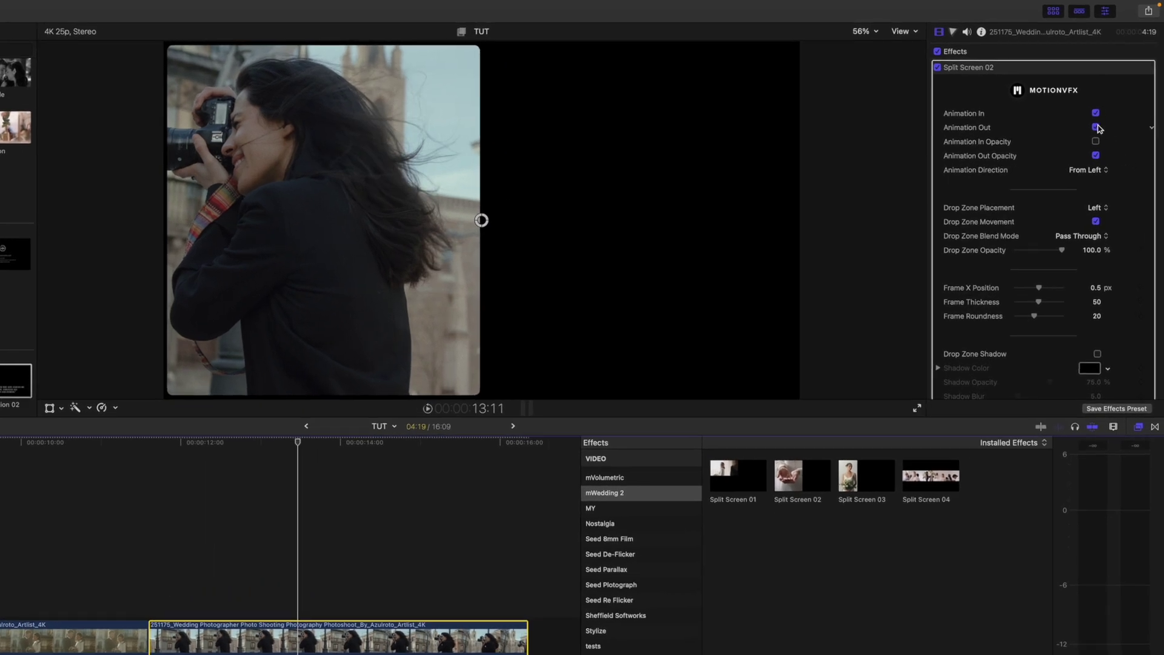
Step: Set drop zone opacity to about 59%, Animation Direction to From Right, and Drop Zone Placement to Right
{"action": "scroll", "coordinate": [1115, 187], "scroll_direction": "down", "scroll_amount": 1}
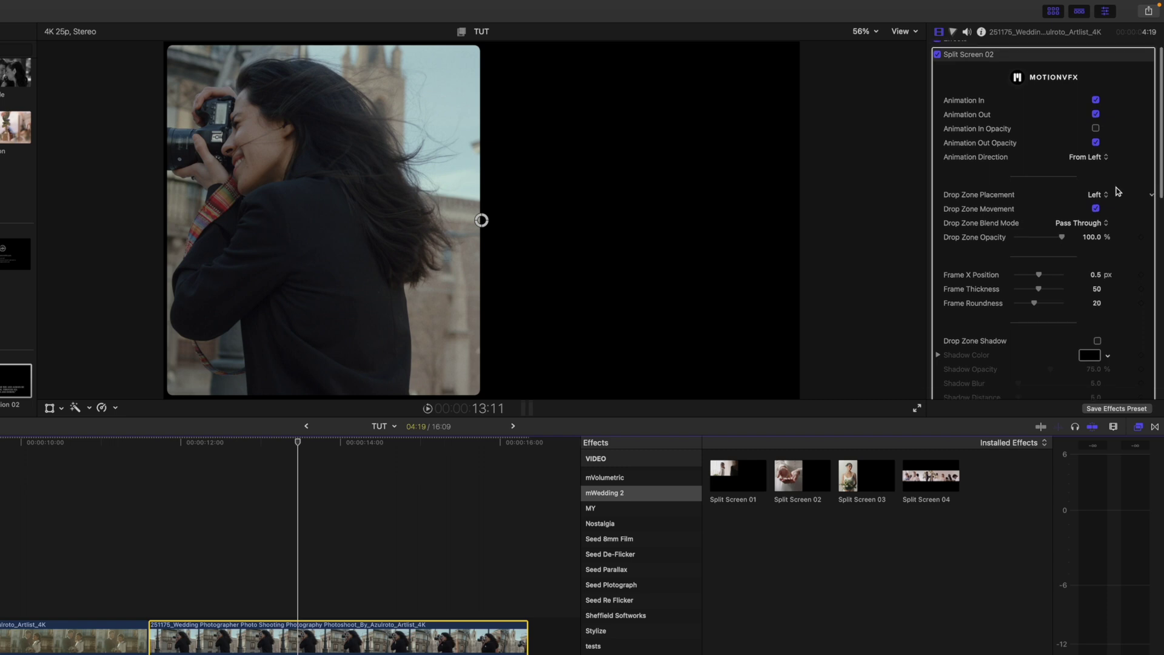
{"action": "scroll", "coordinate": [1113, 224], "scroll_direction": "down", "scroll_amount": 3}
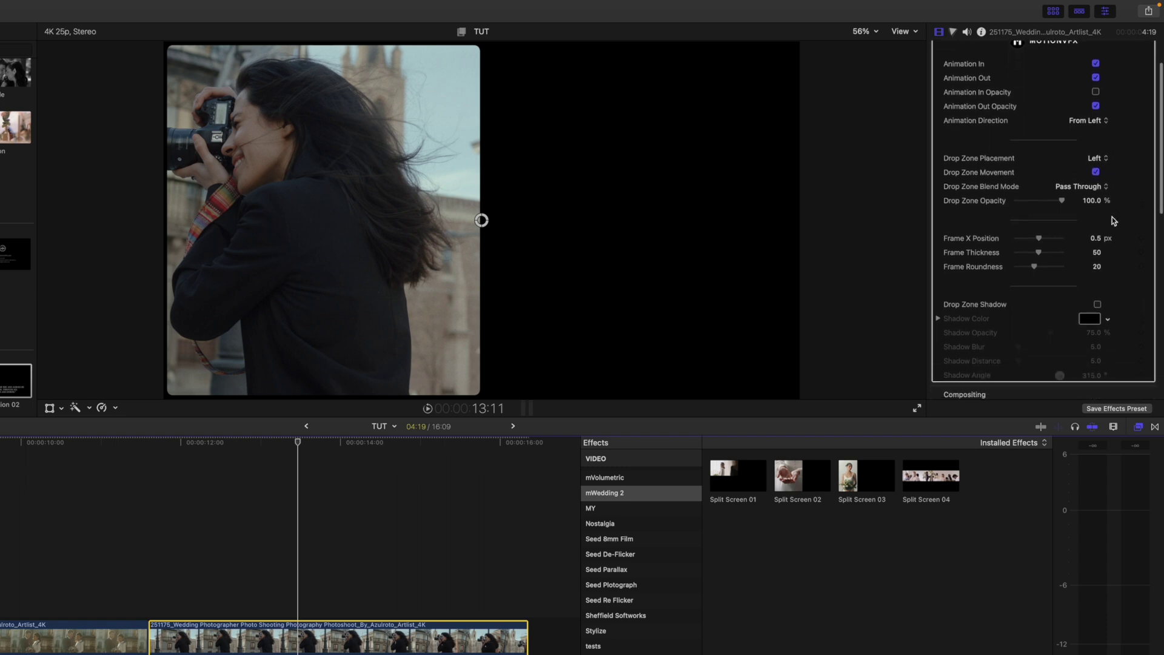
{"action": "left_click", "coordinate": [1024, 204]}
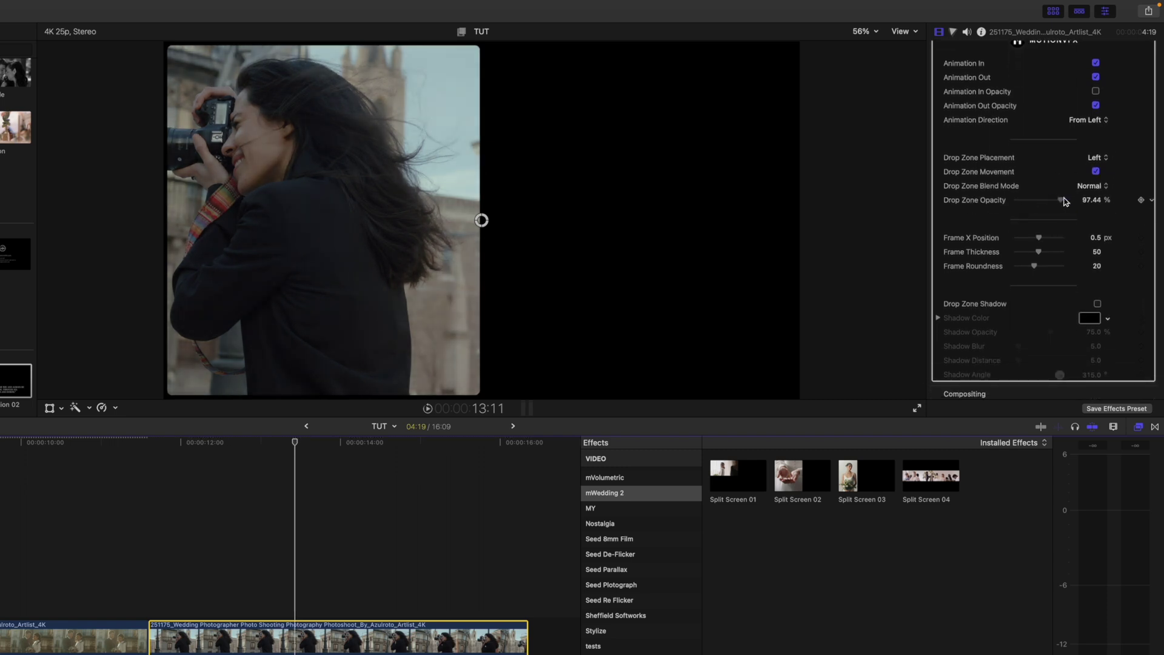
{"action": "left_click_drag", "start_coordinate": [1024, 204], "coordinate": [1062, 202]}
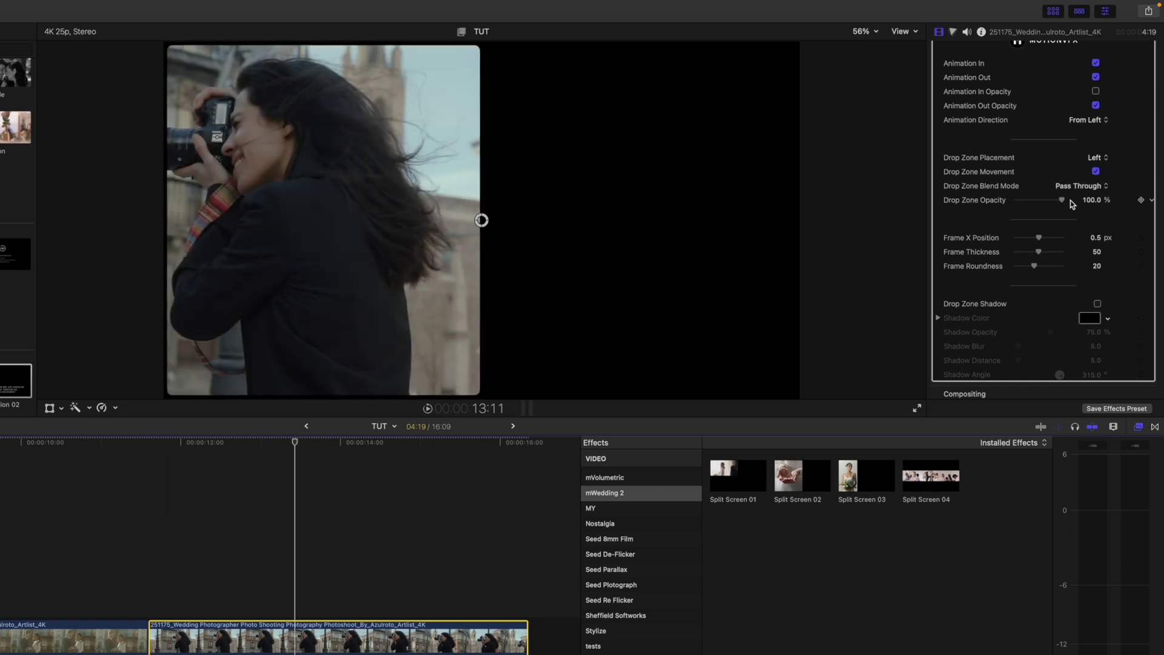
{"action": "scroll", "coordinate": [1071, 200], "scroll_direction": "up", "scroll_amount": 2}
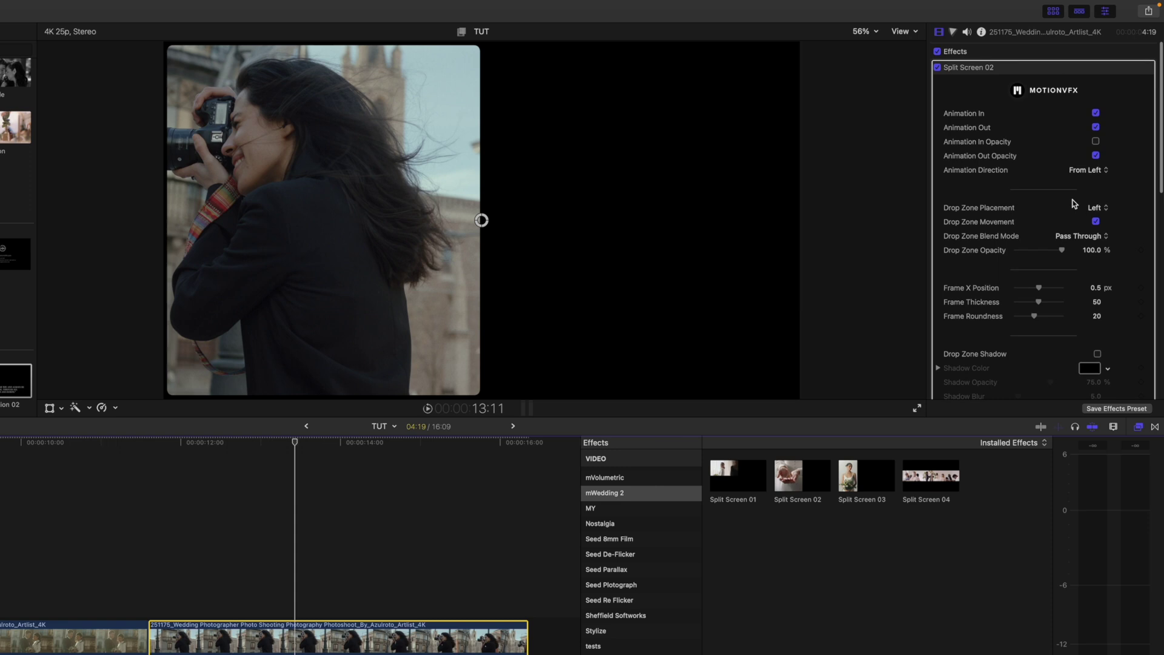
{"action": "left_click", "coordinate": [1097, 172]}
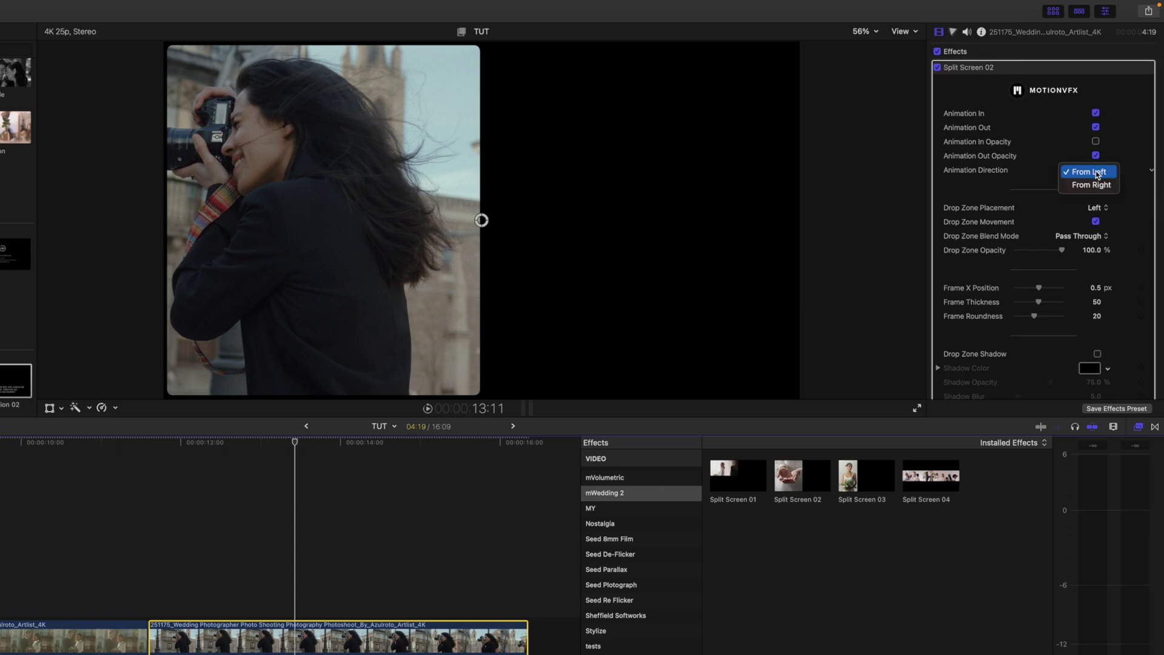
{"action": "left_click", "coordinate": [1095, 183]}
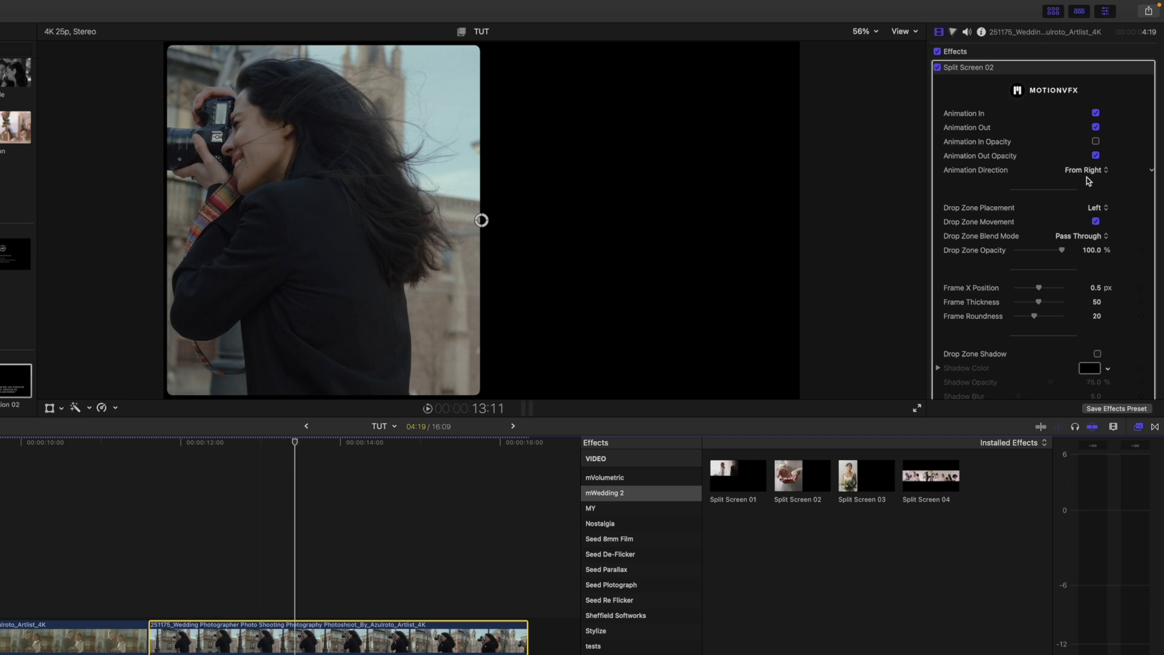
{"action": "left_click", "coordinate": [1097, 208]}
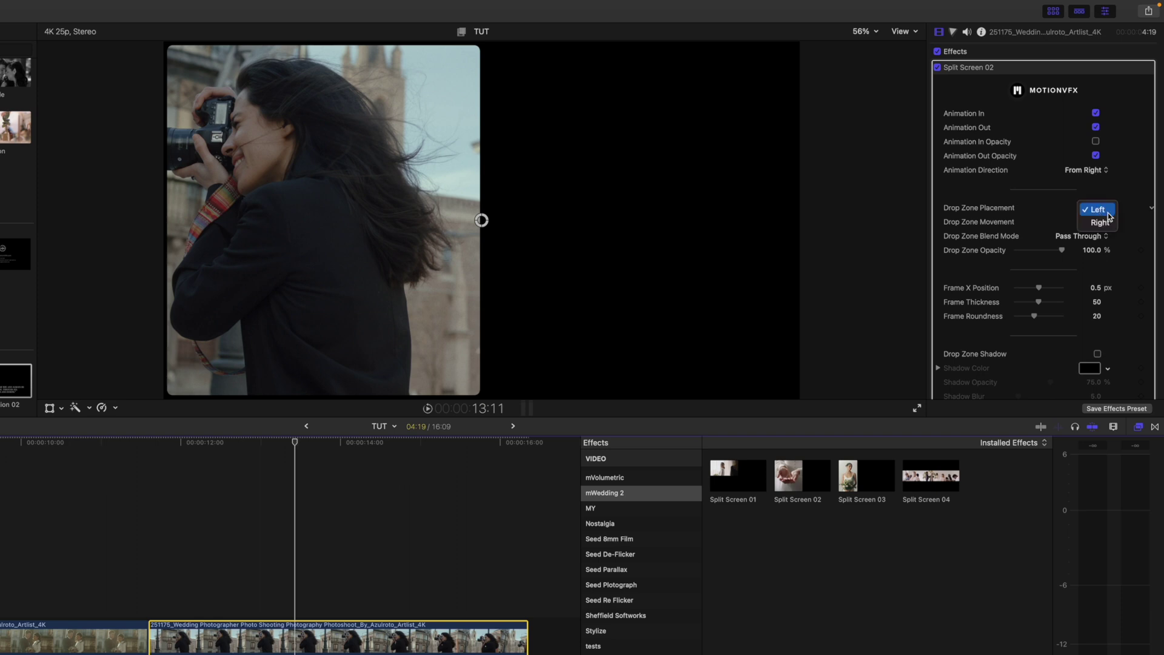
{"action": "left_click", "coordinate": [1100, 223]}
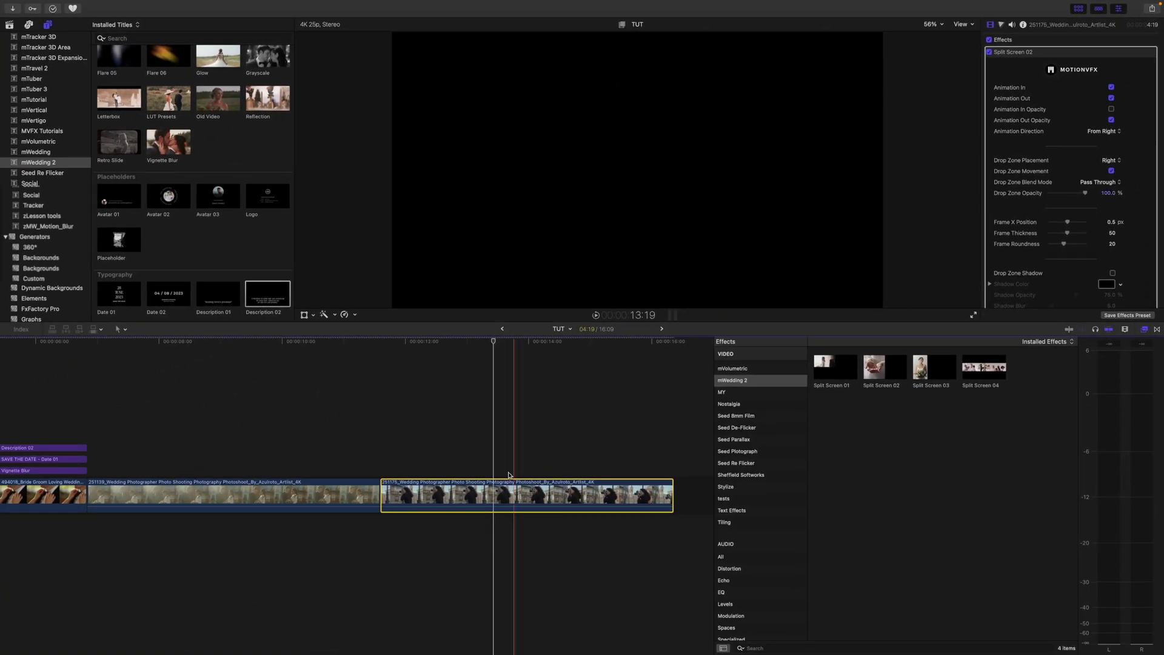
Step: Move the photographer clip 251175 onto a lane above the couple clip 251139, then select the couple clip
{"action": "left_click_drag", "start_coordinate": [516, 491], "coordinate": [218, 451]}
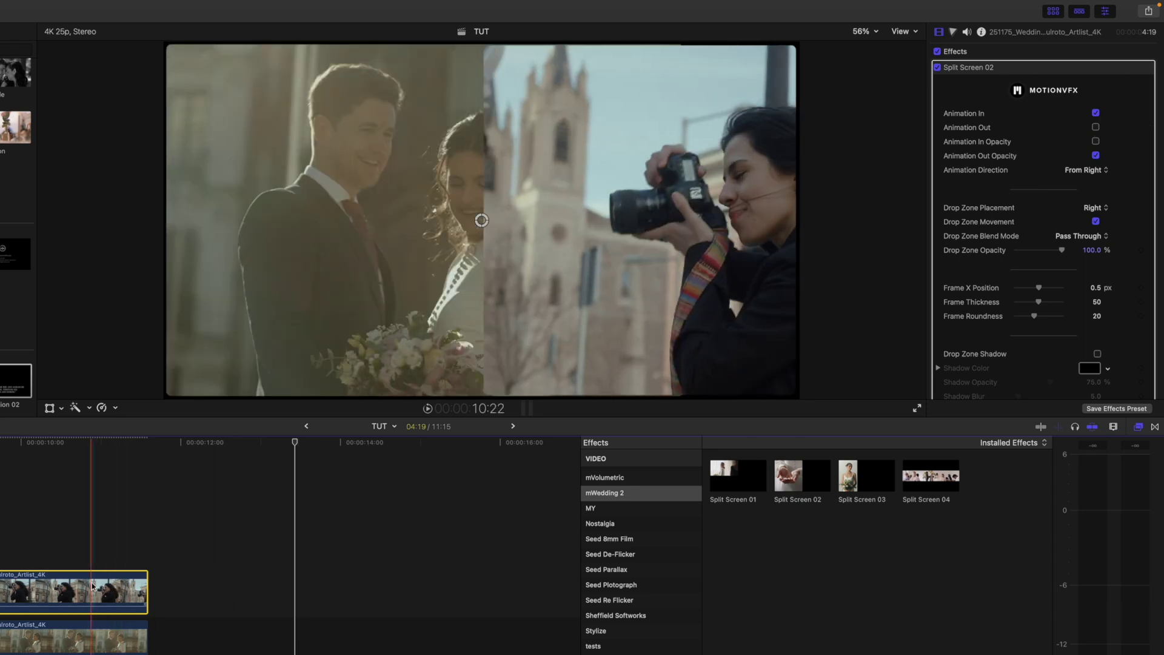
{"action": "left_click", "coordinate": [83, 638]}
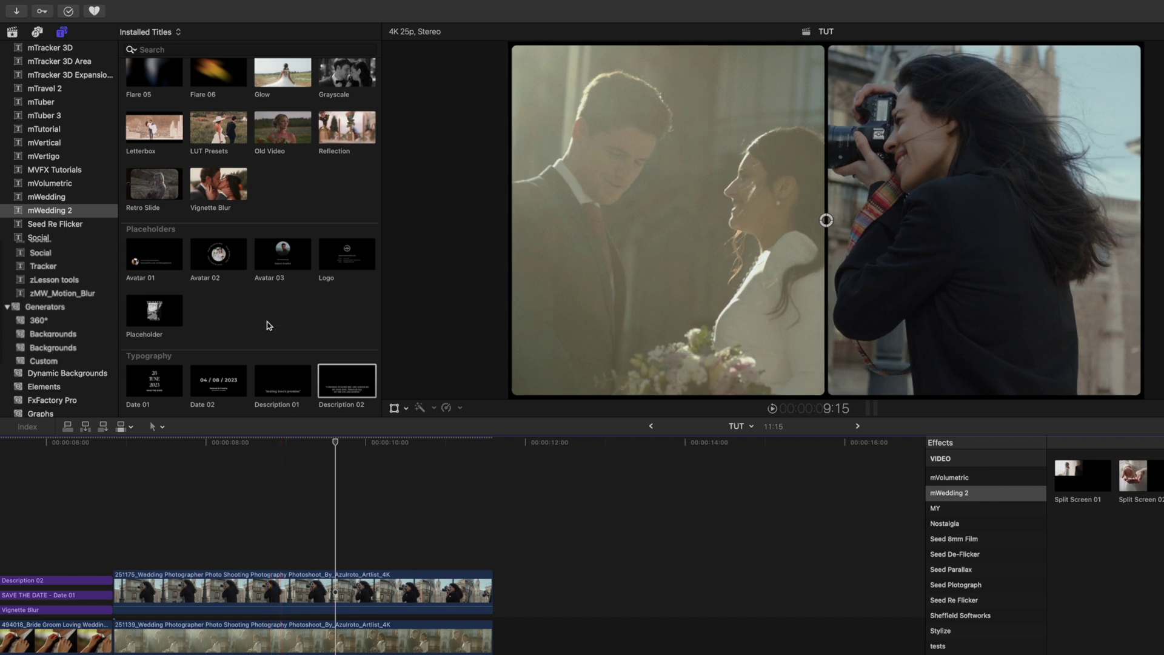
Step: Place Avatar 03 above the split-screen clips, trim it to end with them, and preview it
{"action": "scroll", "coordinate": [269, 311], "scroll_direction": "down", "scroll_amount": 3}
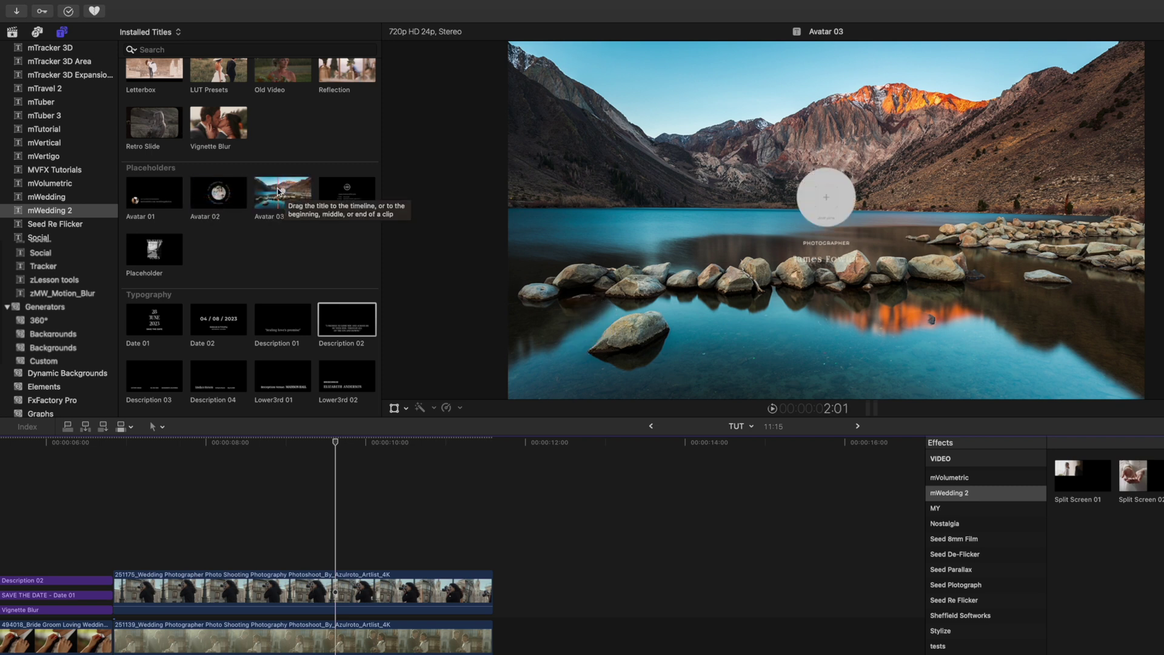
{"action": "left_click", "coordinate": [279, 192]}
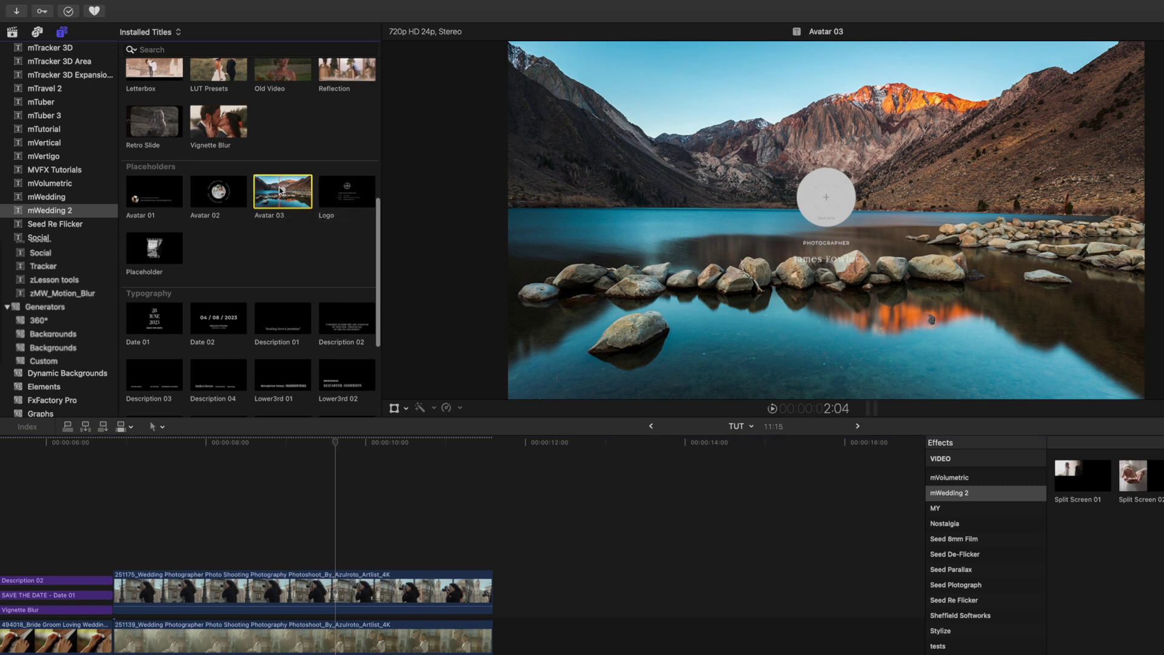
{"action": "left_click_drag", "start_coordinate": [264, 211], "coordinate": [119, 561]}
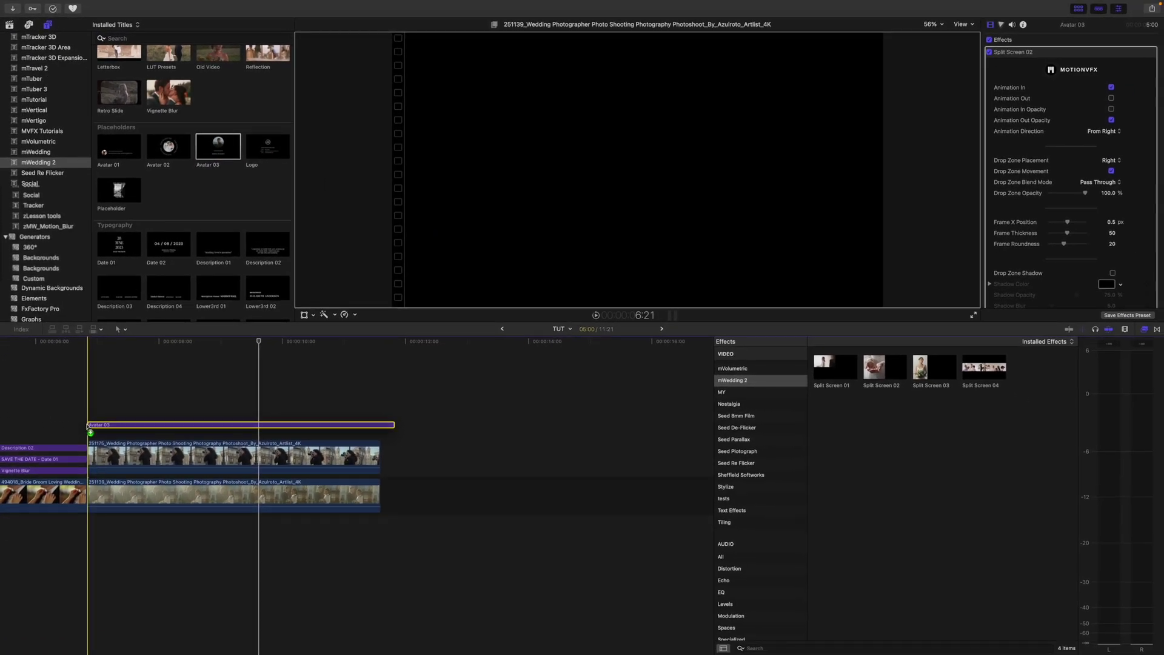
{"action": "left_click_drag", "start_coordinate": [88, 427], "coordinate": [87, 427]}
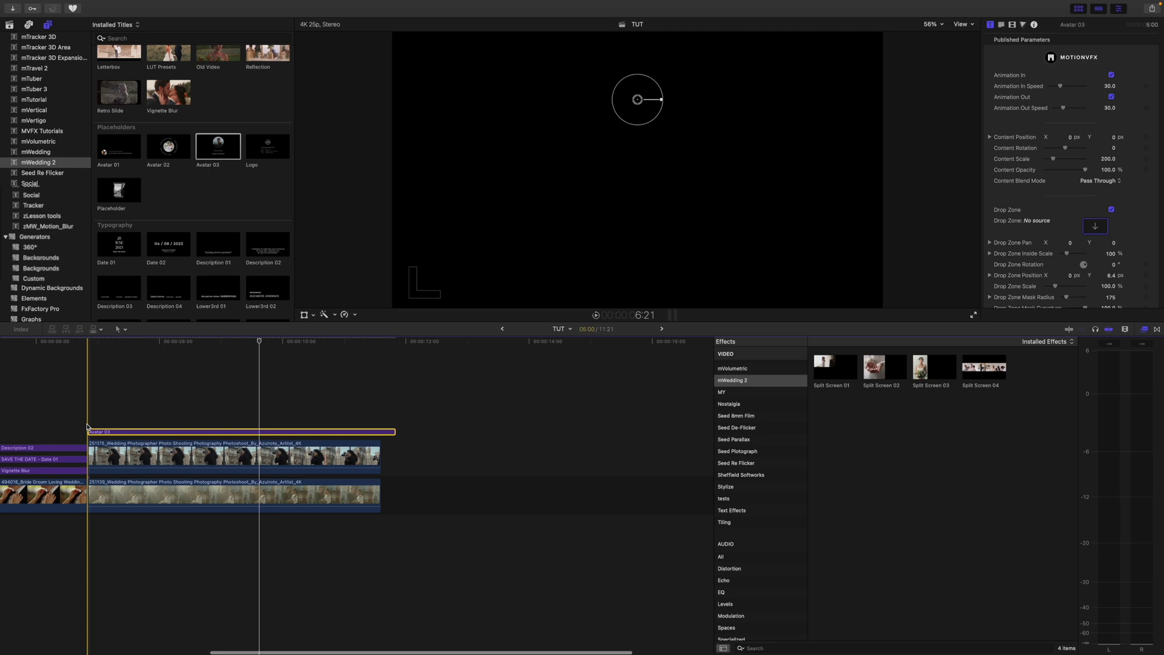
{"action": "left_click_drag", "start_coordinate": [395, 429], "coordinate": [379, 430]}
{"action": "left_click", "coordinate": [237, 416]}
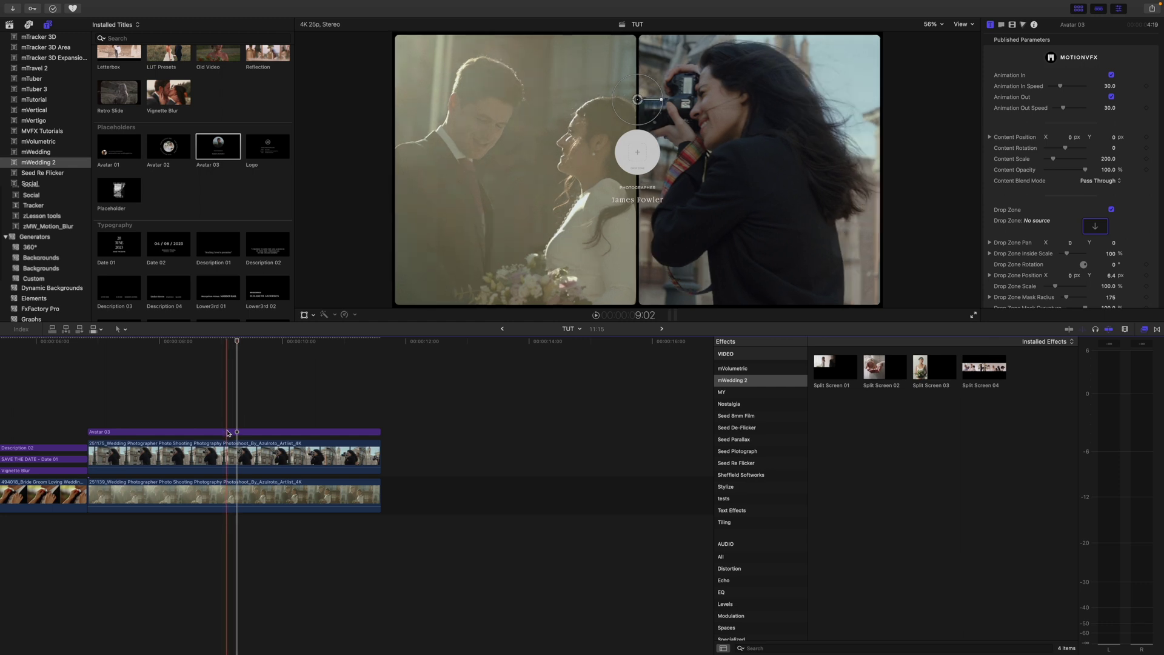
Step: Correct the photographer's first name in the Avatar 03 title text
{"action": "left_click", "coordinate": [228, 431]}
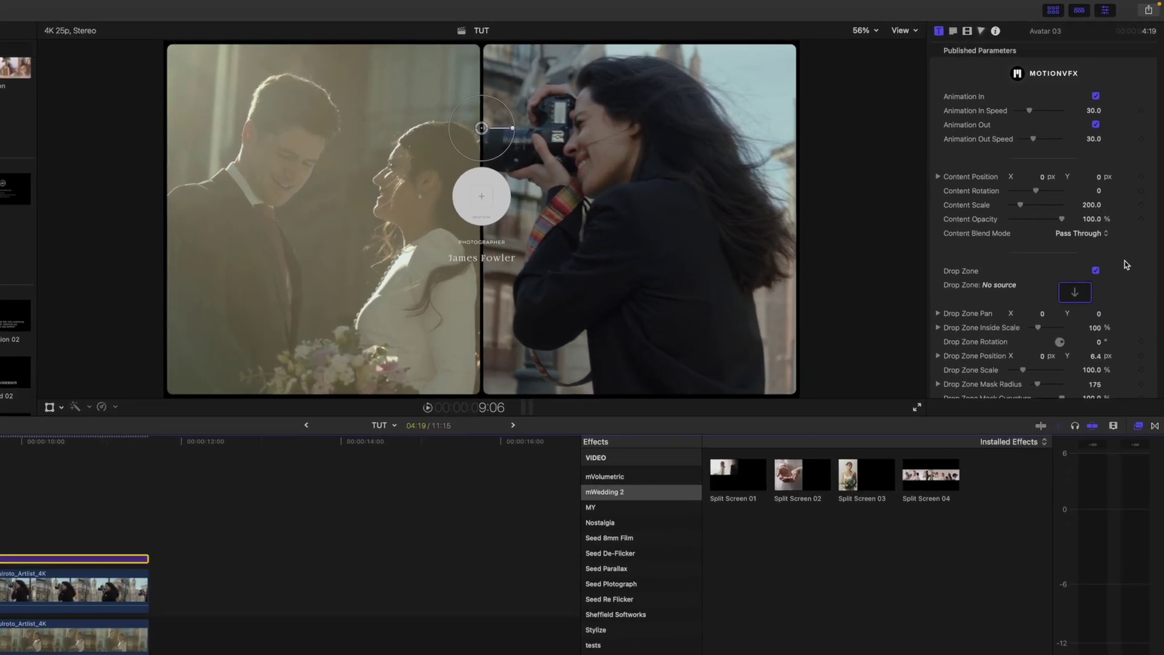
{"action": "scroll", "coordinate": [1128, 218], "scroll_direction": "down", "scroll_amount": 2}
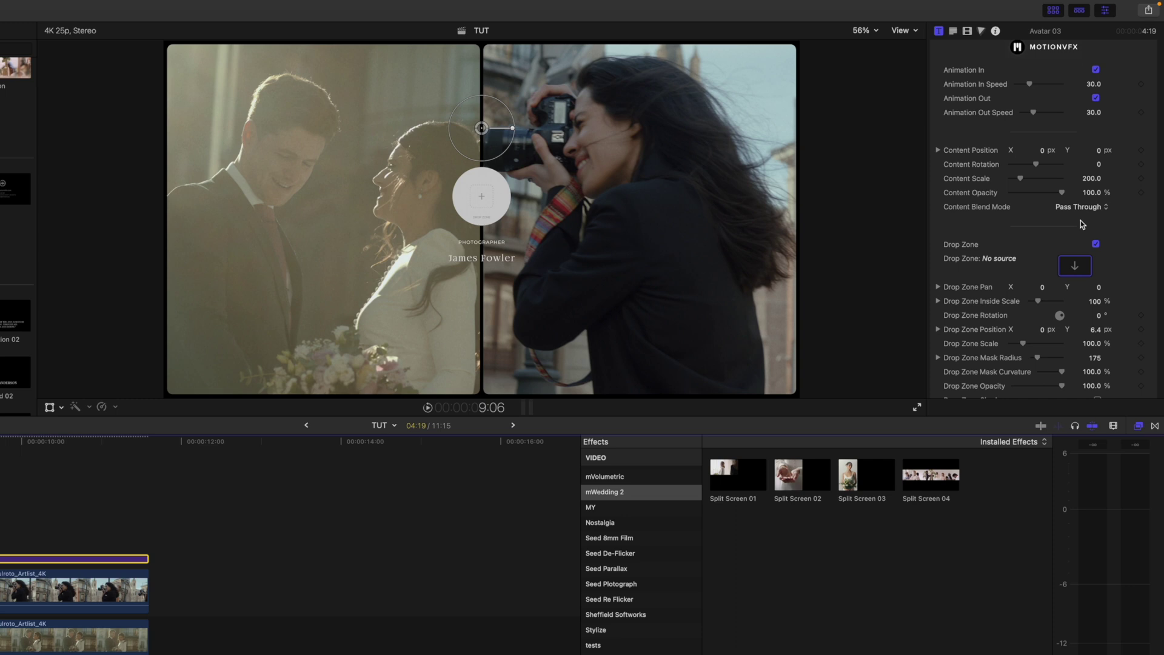
{"action": "scroll", "coordinate": [1082, 243], "scroll_direction": "down", "scroll_amount": 6}
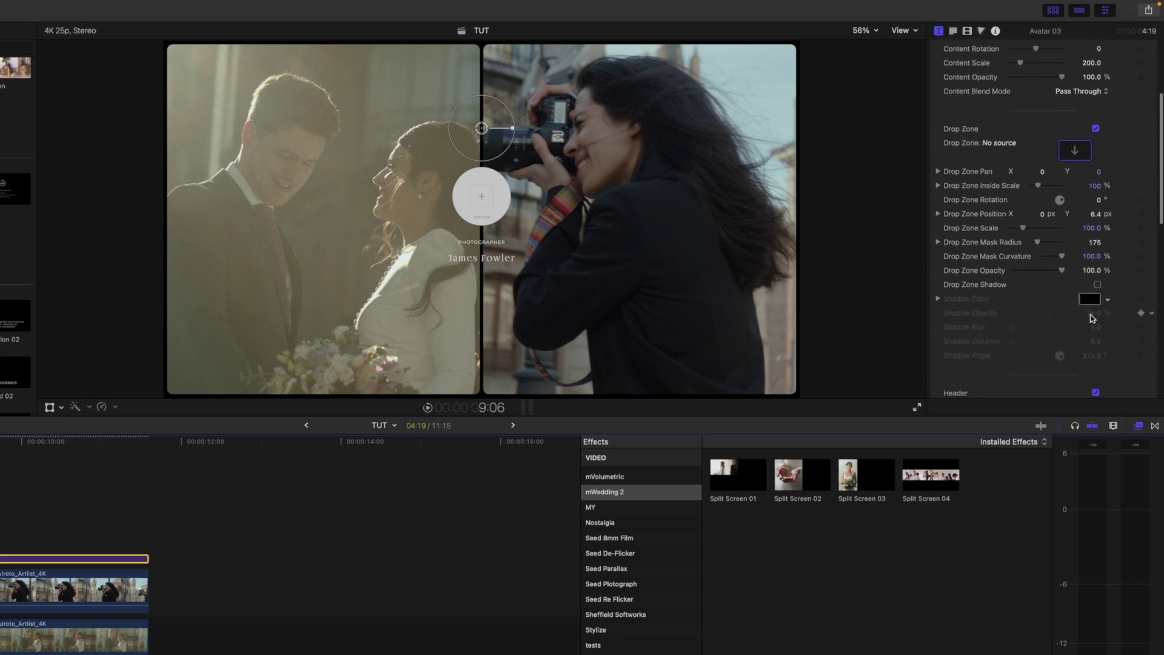
{"action": "scroll", "coordinate": [1092, 318], "scroll_direction": "down", "scroll_amount": 8}
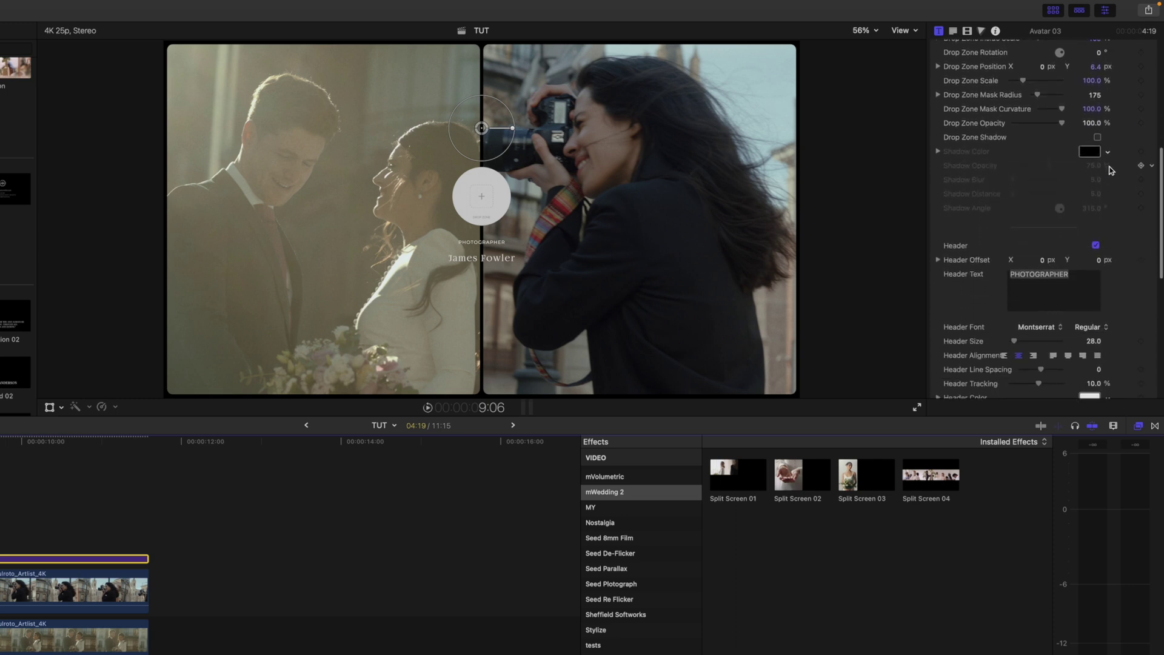
{"action": "scroll", "coordinate": [1110, 172], "scroll_direction": "down", "scroll_amount": 4}
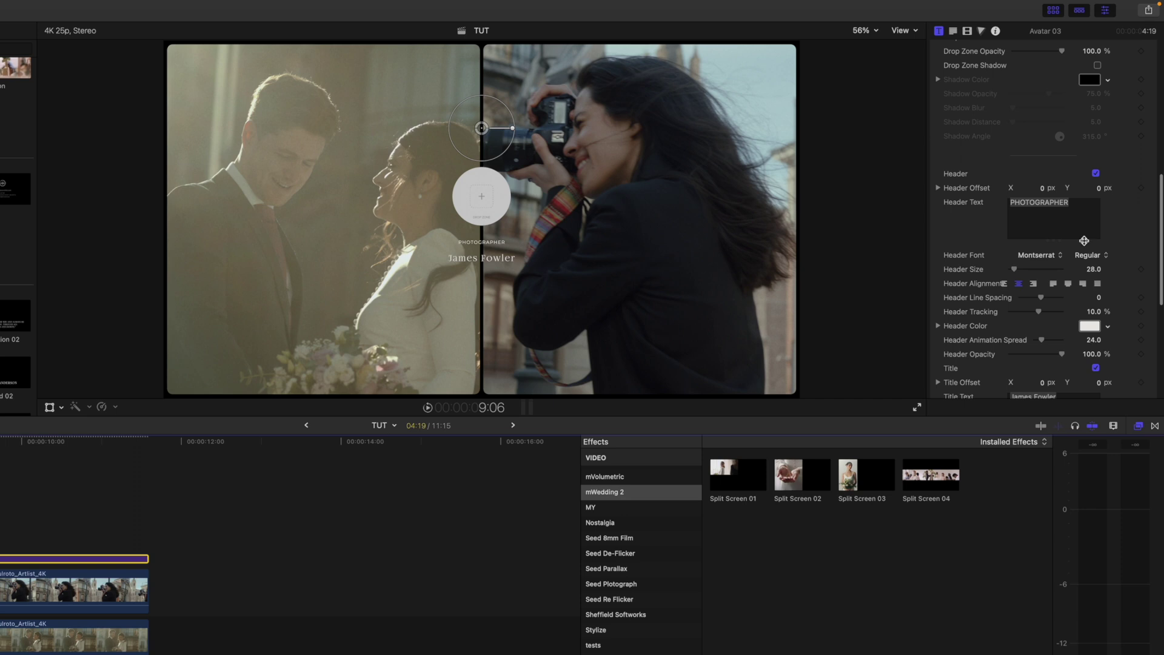
{"action": "scroll", "coordinate": [1085, 243], "scroll_direction": "down", "scroll_amount": 5}
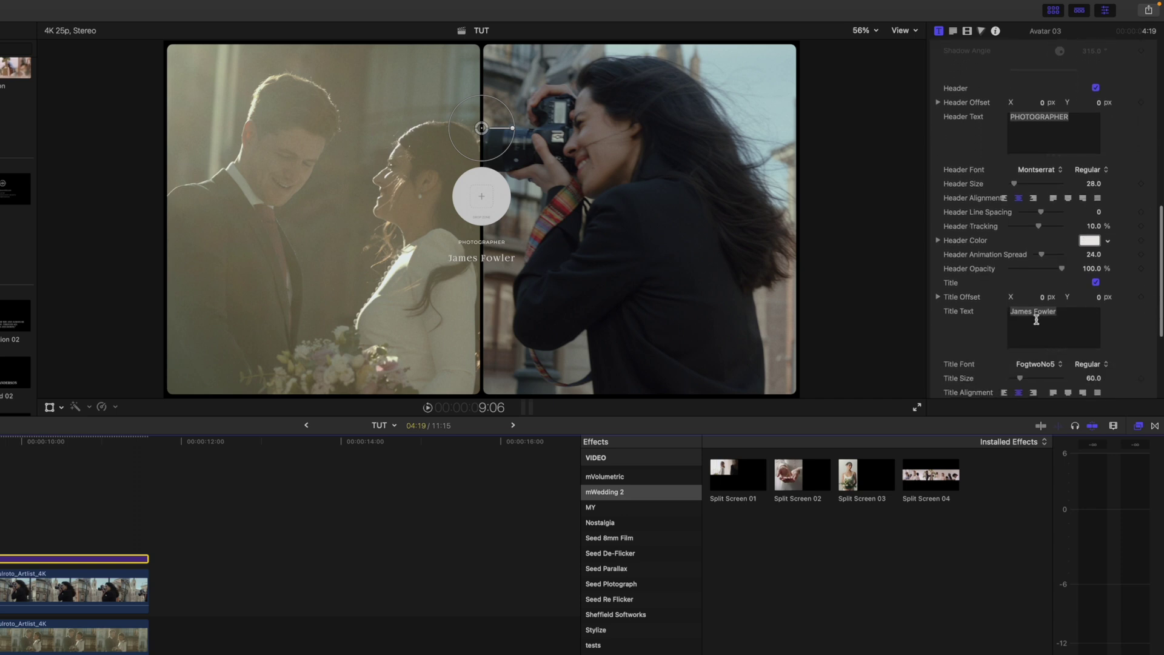
{"action": "left_click", "coordinate": [1065, 313]}
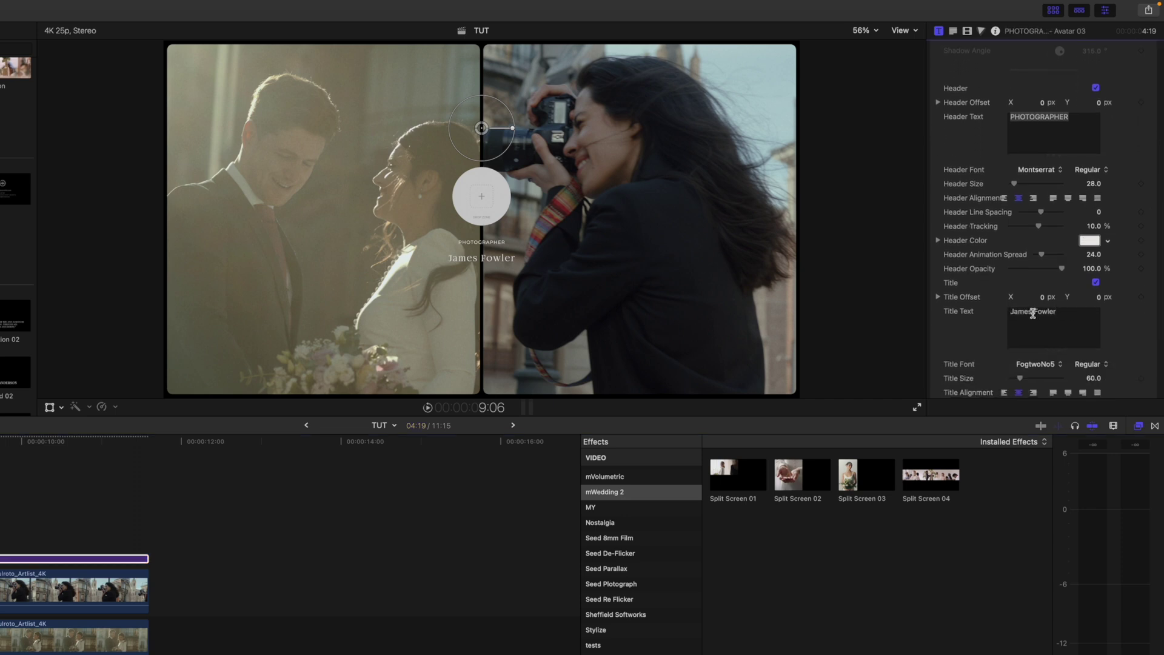
{"action": "left_click", "coordinate": [1029, 312]}
{"action": "key", "text": "BackSpace"}
{"action": "key", "text": "BackSpace"}
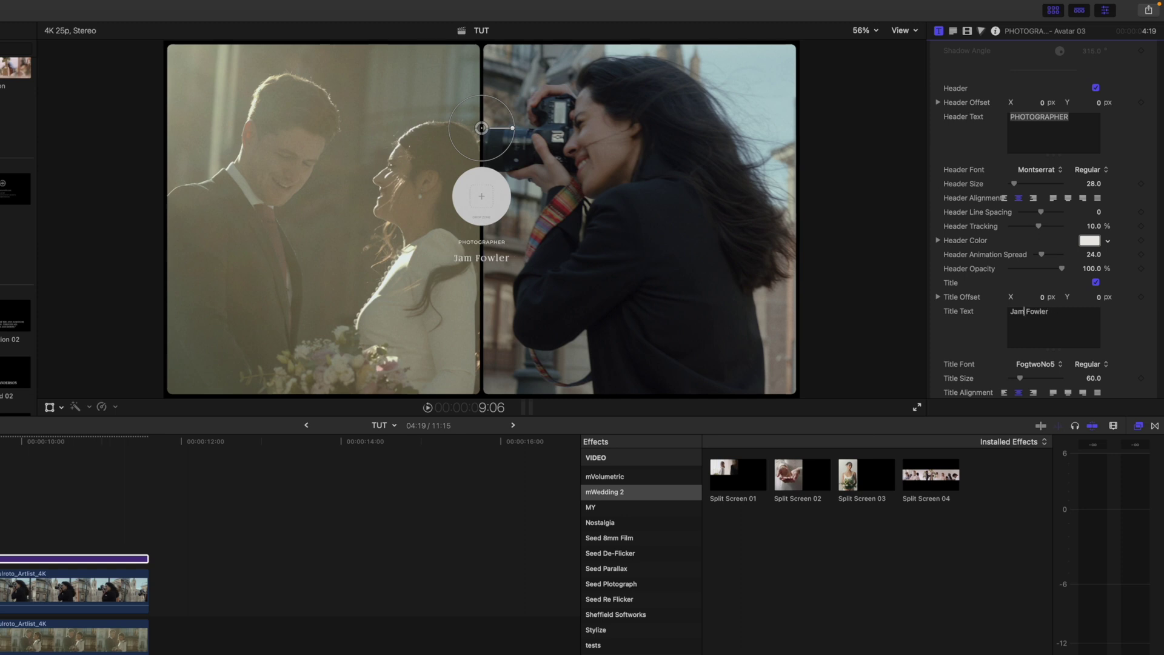
{"action": "type", "text": "ie"}
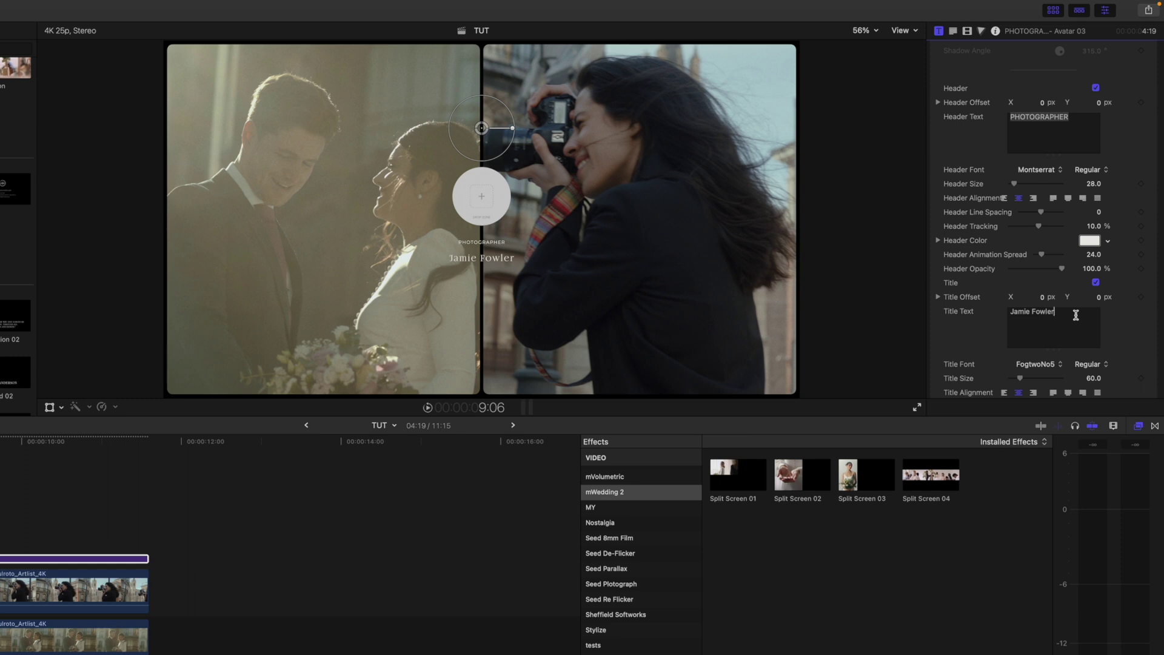
Step: Begin choosing a source clip for the Avatar 03 drop zone
{"action": "scroll", "coordinate": [1076, 315], "scroll_direction": "up", "scroll_amount": 6}
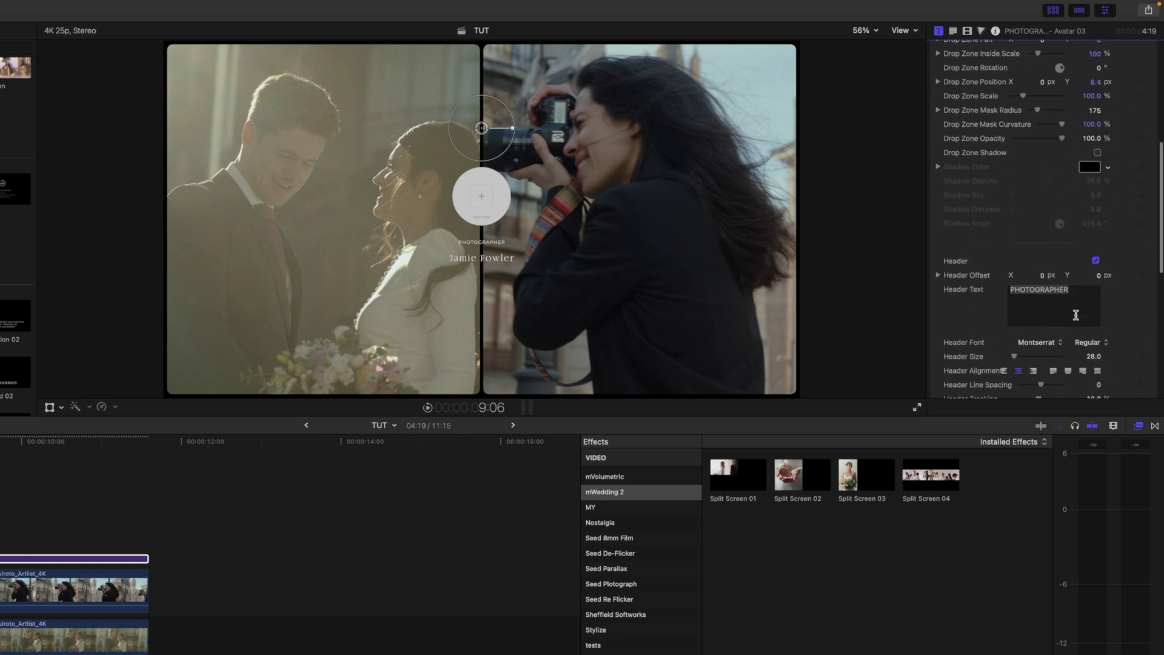
{"action": "scroll", "coordinate": [1075, 315], "scroll_direction": "up", "scroll_amount": 7}
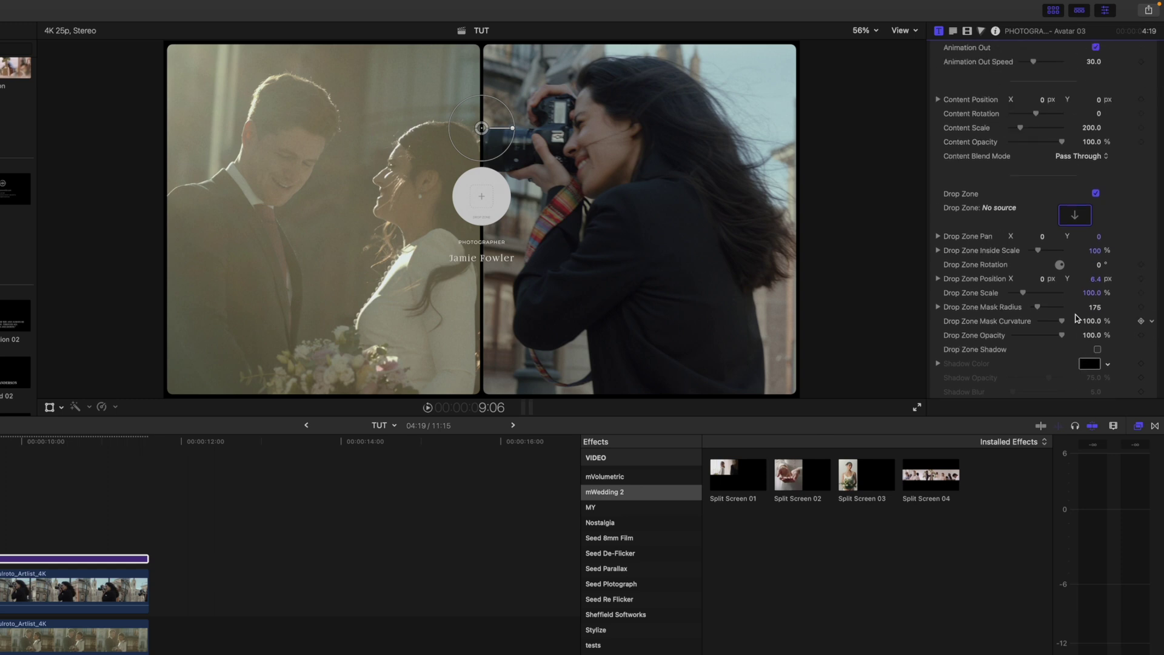
{"action": "left_click", "coordinate": [1074, 215]}
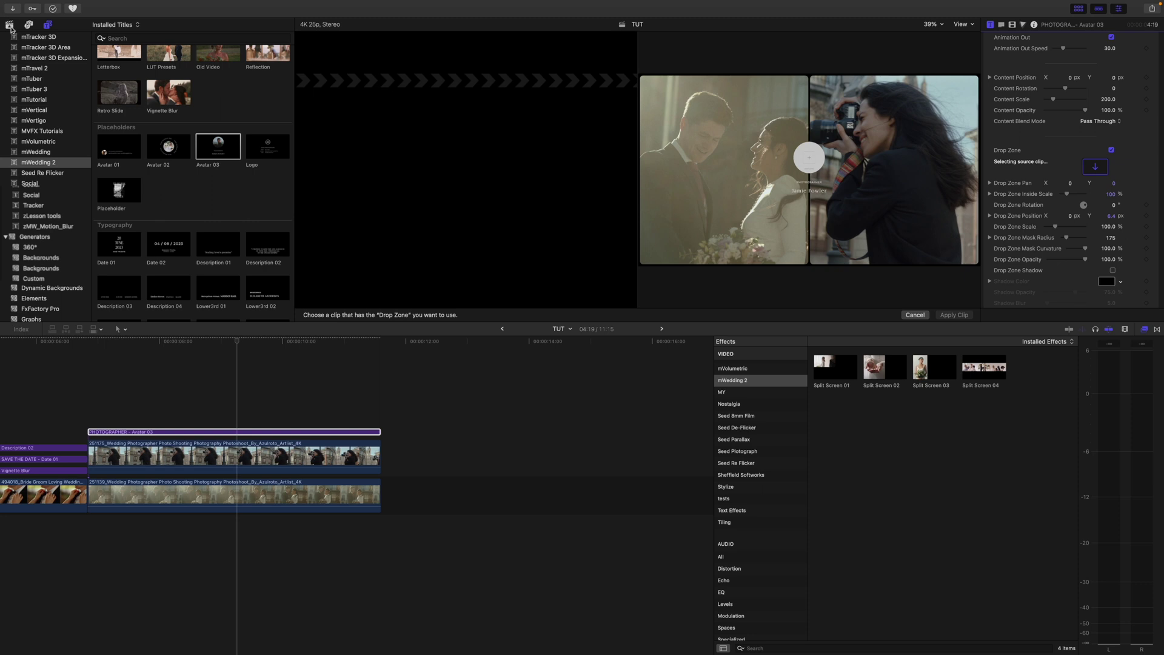
Step: Fill the Avatar 03 drop zone with photographer clip 251166 from the library
{"action": "left_click", "coordinate": [10, 26]}
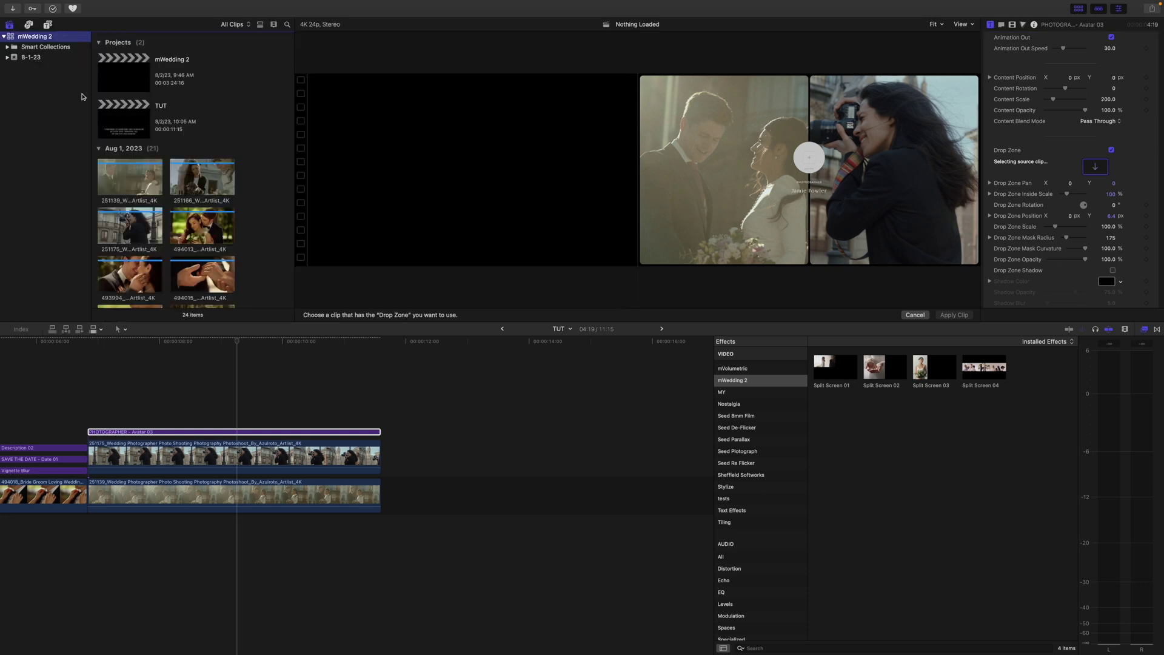
{"action": "left_click", "coordinate": [186, 219]}
{"action": "scroll", "coordinate": [186, 219], "scroll_direction": "down", "scroll_amount": 7}
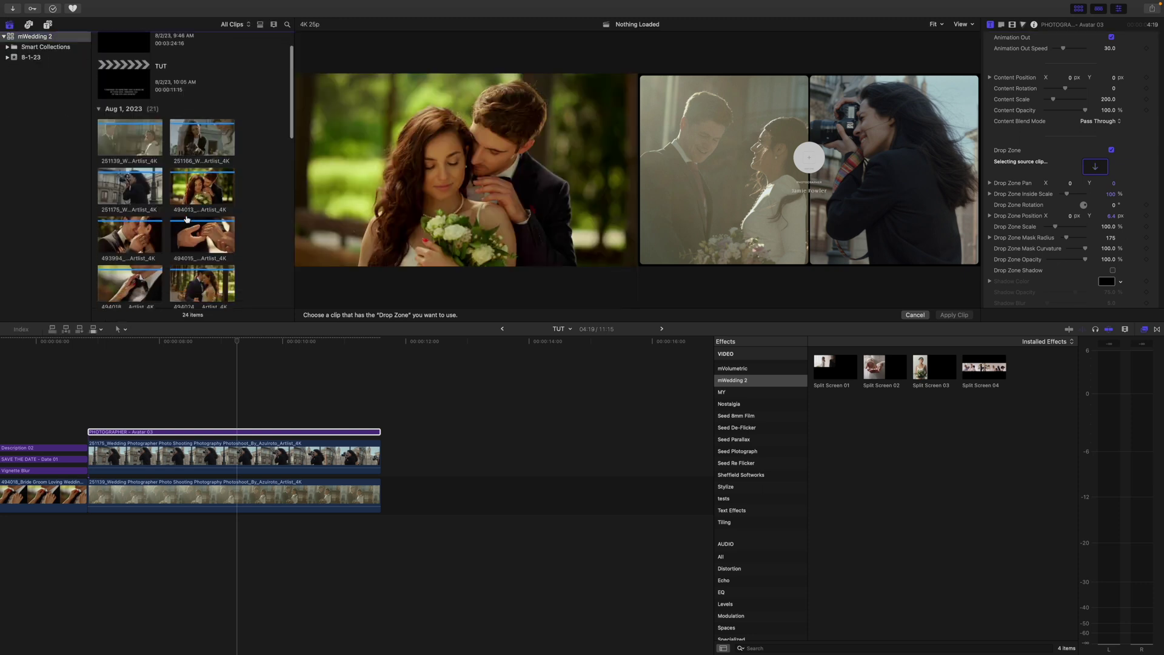
{"action": "scroll", "coordinate": [186, 220], "scroll_direction": "down", "scroll_amount": 9}
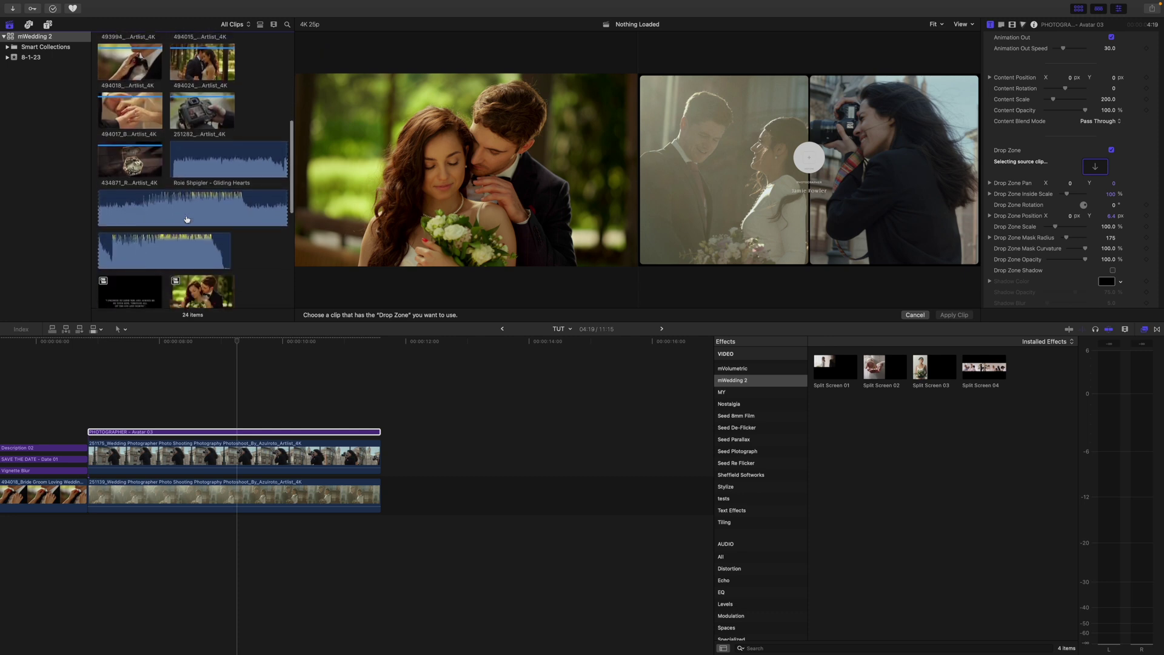
{"action": "scroll", "coordinate": [186, 220], "scroll_direction": "up", "scroll_amount": 10}
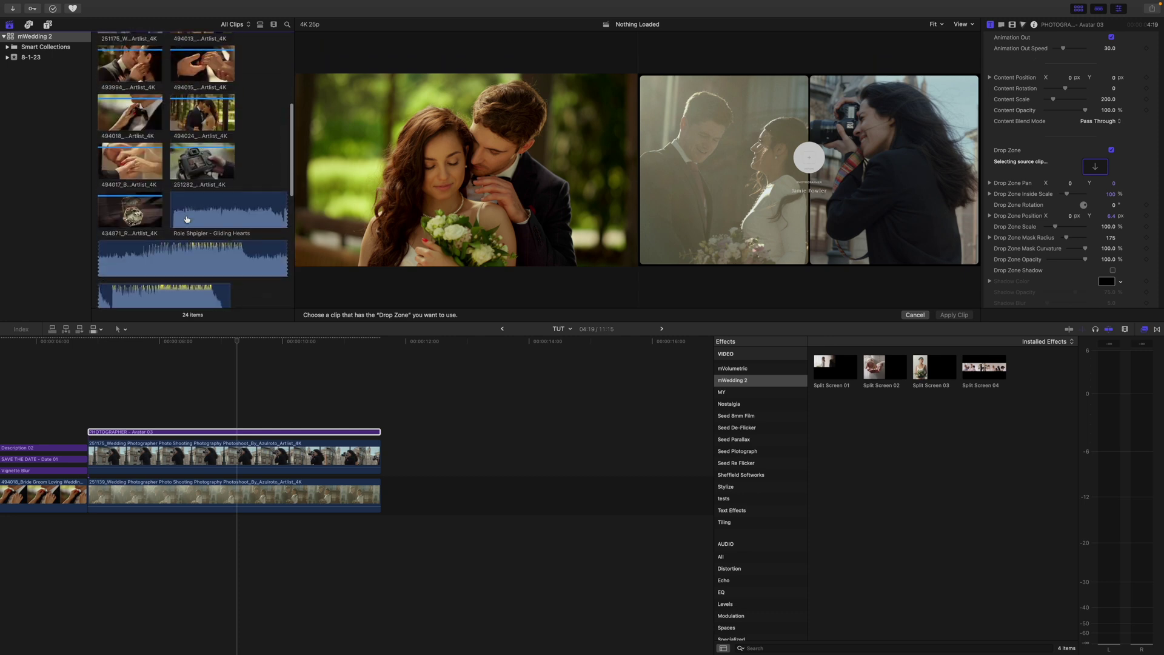
{"action": "scroll", "coordinate": [186, 220], "scroll_direction": "up", "scroll_amount": 1}
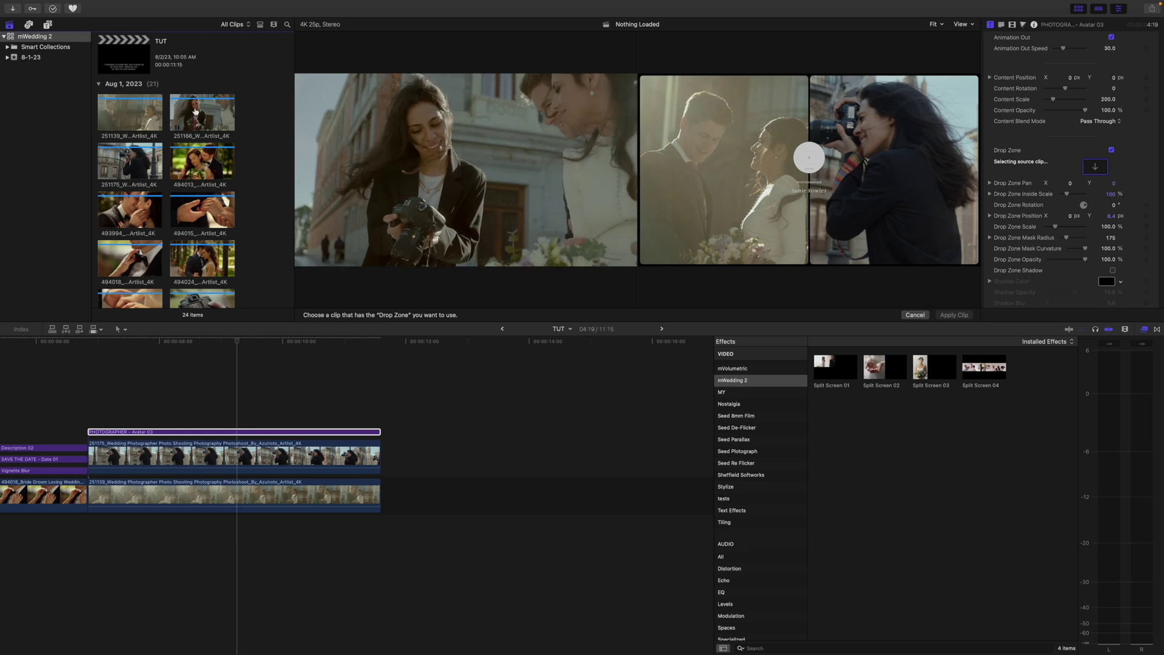
{"action": "left_click", "coordinate": [195, 112]}
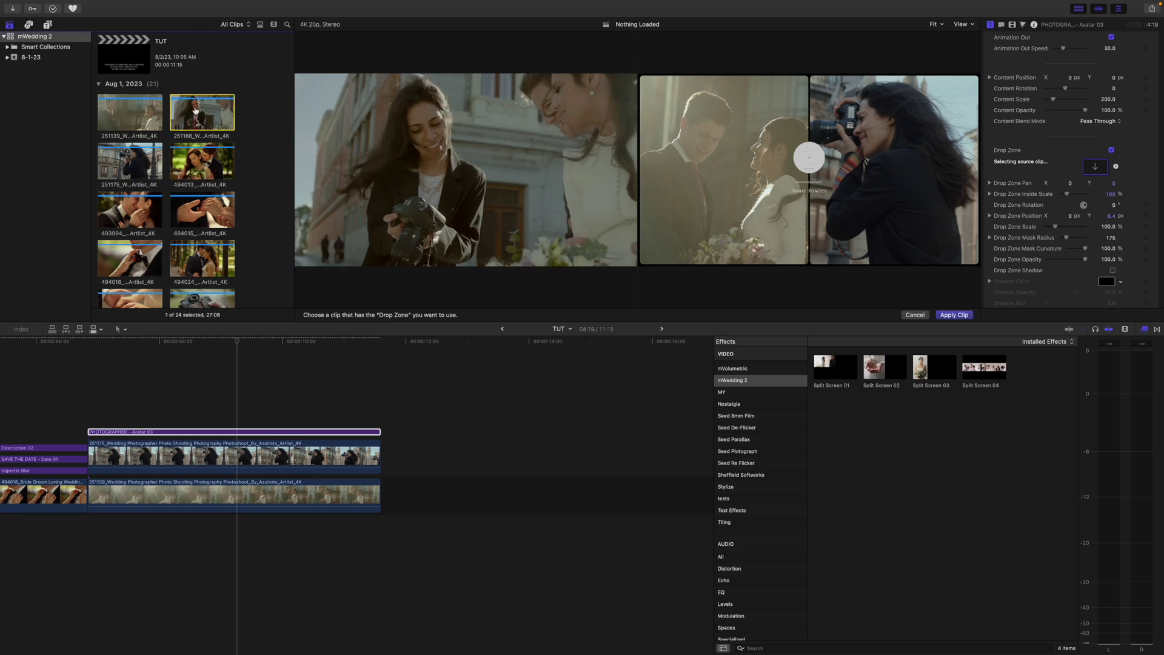
{"action": "left_click", "coordinate": [968, 317]}
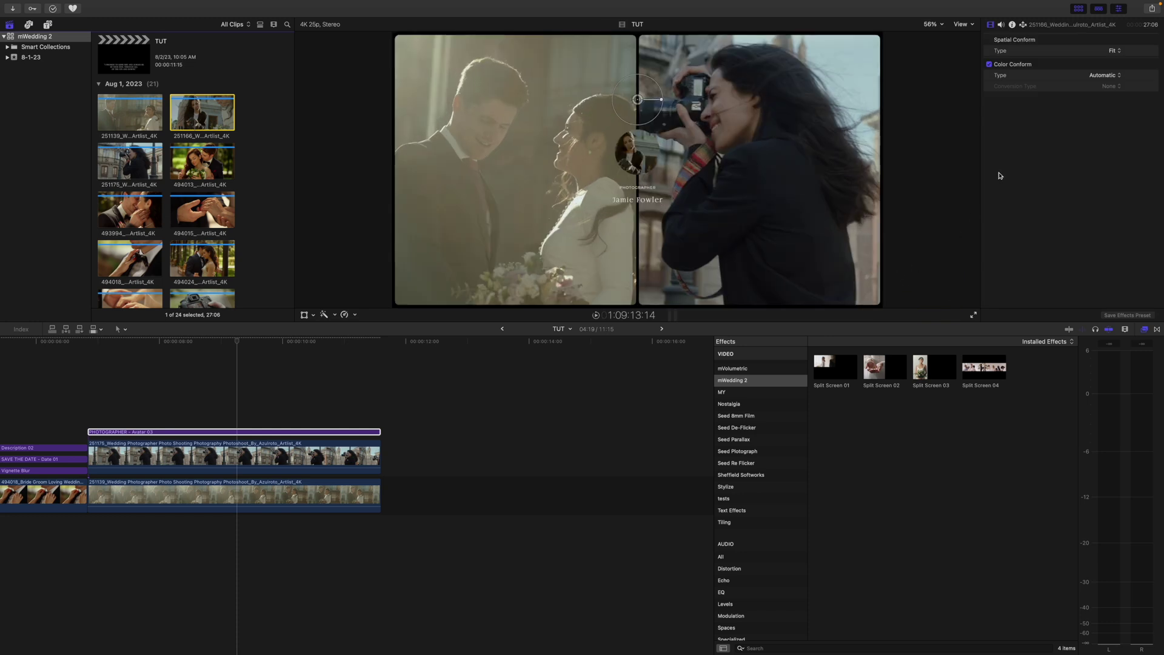
Step: Pan the Avatar 03 drop-zone photo to 21.2 X and 5.4 Y
{"action": "left_click", "coordinate": [238, 431]}
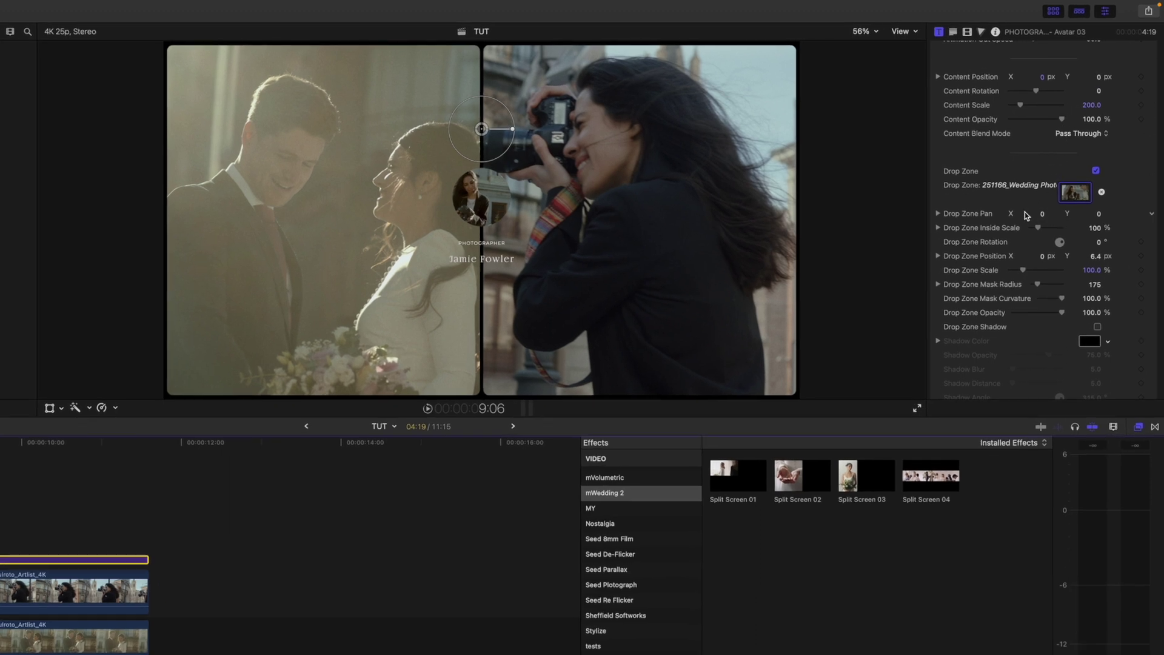
{"action": "left_click", "coordinate": [1043, 214]}
{"action": "left_click_drag", "start_coordinate": [1043, 216], "coordinate": [1100, 217]}
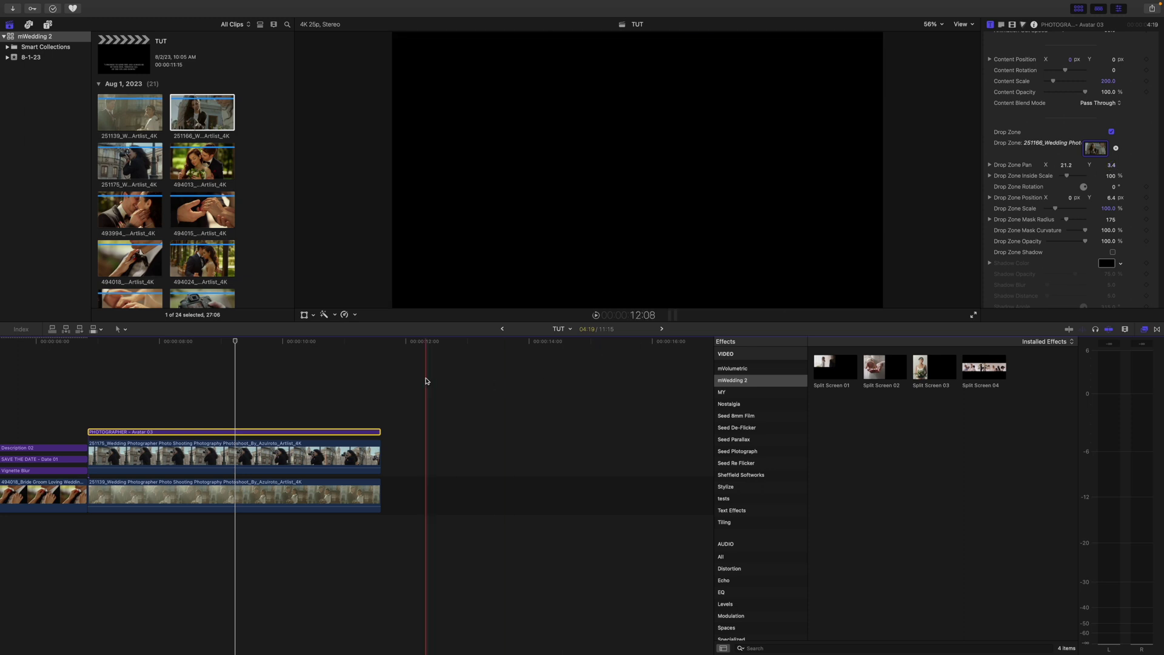
Step: Combine the three split-screen clips into the compound clip TUT Clip
{"action": "scroll", "coordinate": [426, 382], "scroll_direction": "left", "scroll_amount": 10}
{"action": "scroll", "coordinate": [426, 380], "scroll_direction": "left", "scroll_amount": 2}
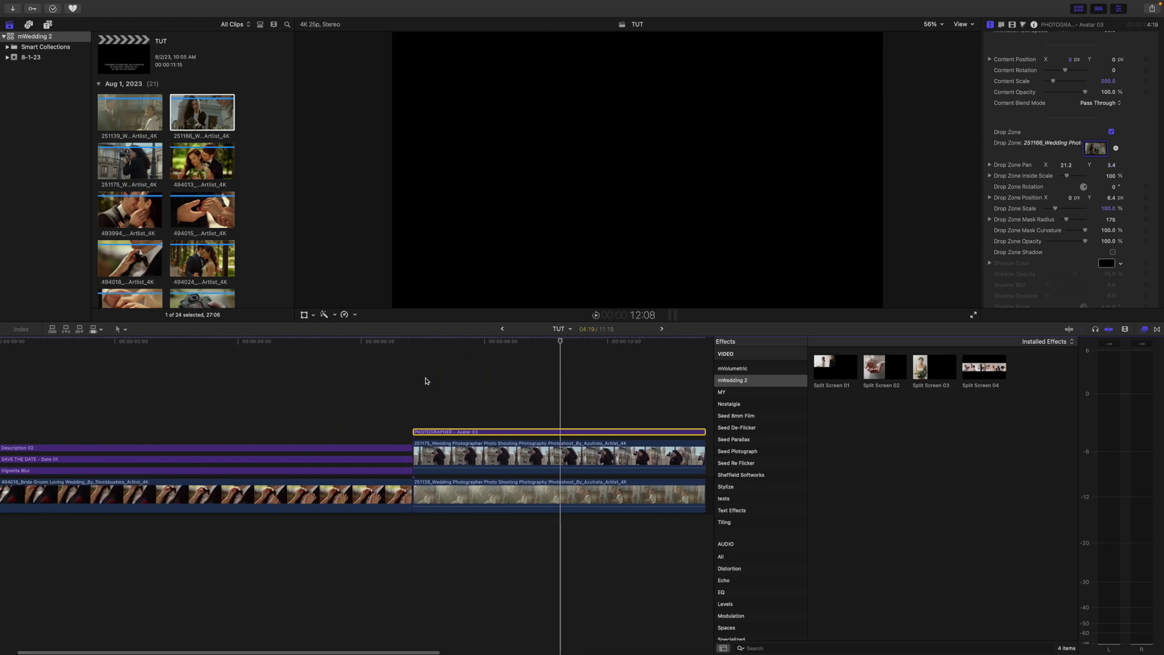
{"action": "scroll", "coordinate": [426, 380], "scroll_direction": "right", "scroll_amount": 5}
{"action": "scroll", "coordinate": [436, 380], "scroll_direction": "right", "scroll_amount": 1}
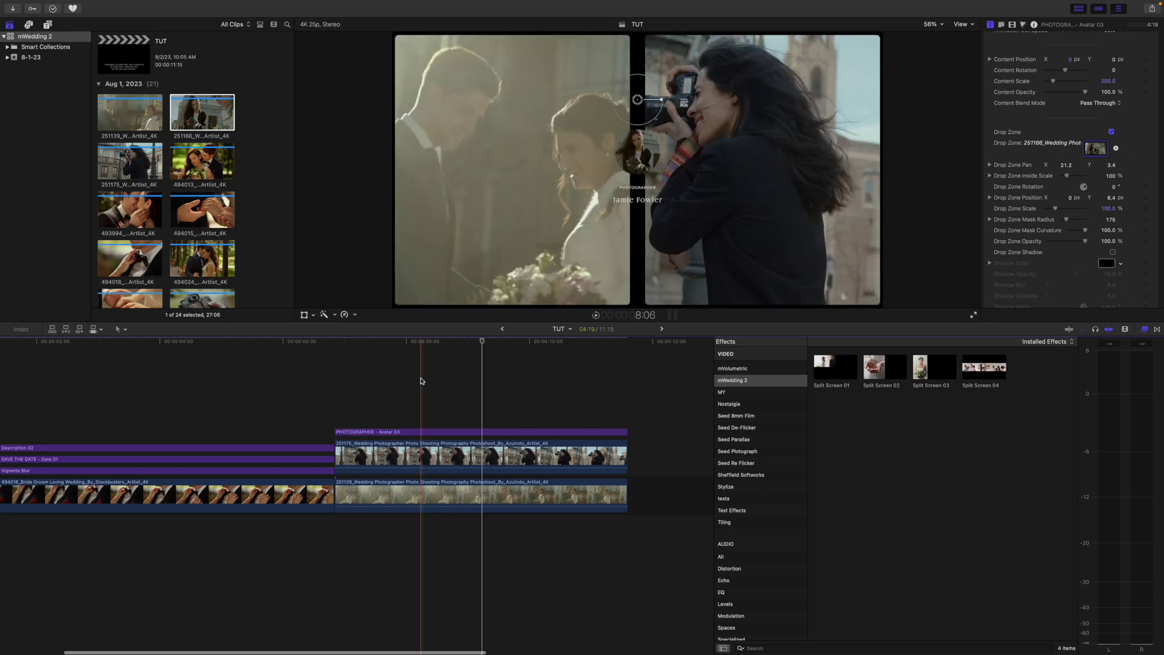
{"action": "left_click", "coordinate": [421, 380]}
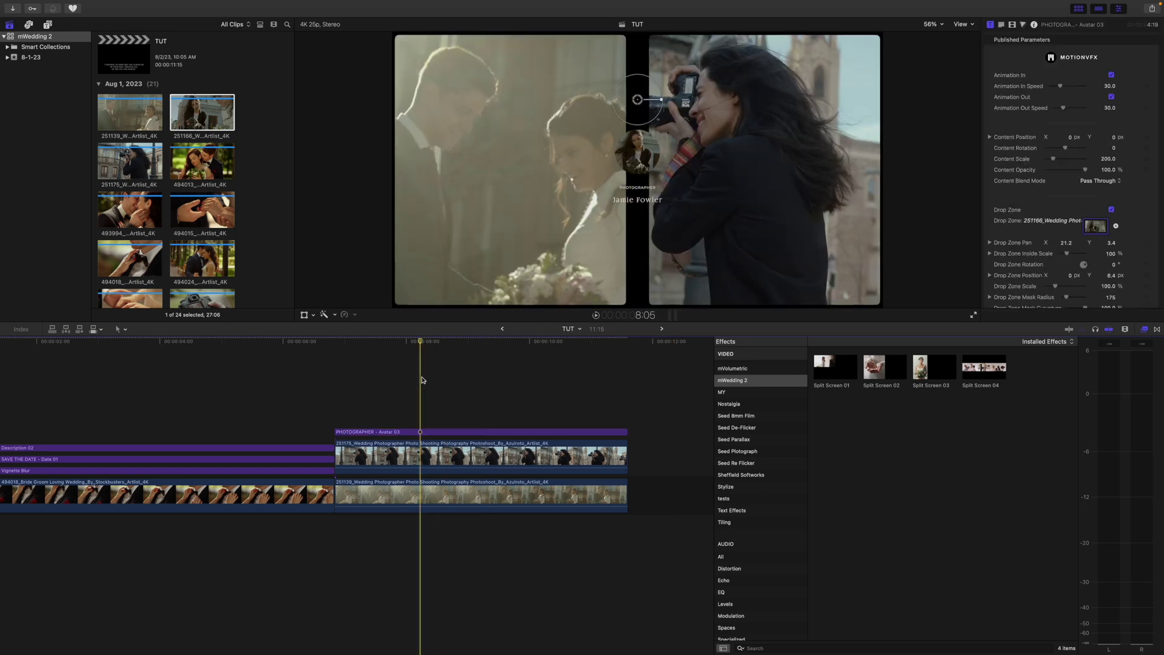
{"action": "left_click_drag", "start_coordinate": [398, 390], "coordinate": [404, 518]}
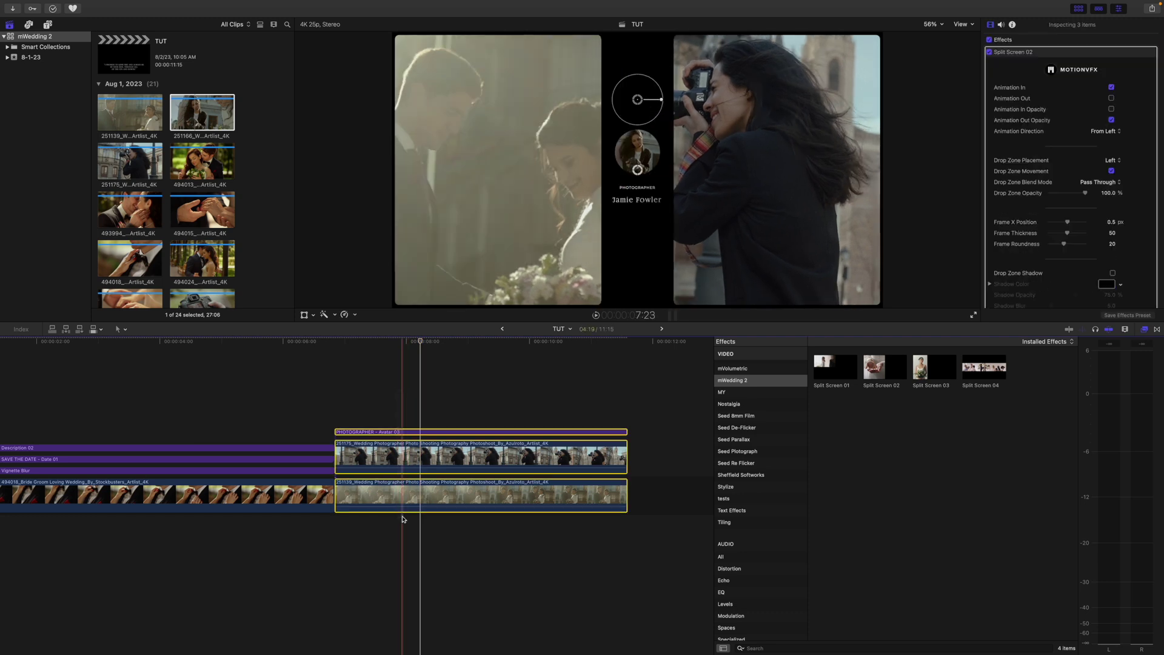
{"action": "key", "text": "alt+g"}
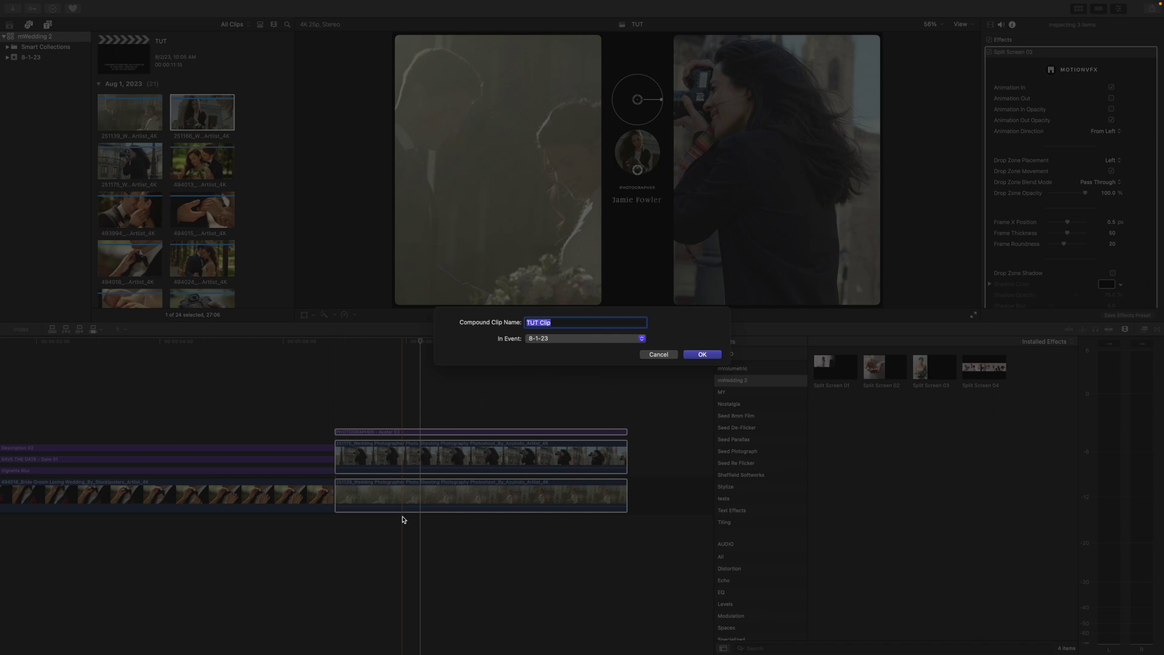
{"action": "key", "text": "Return"}
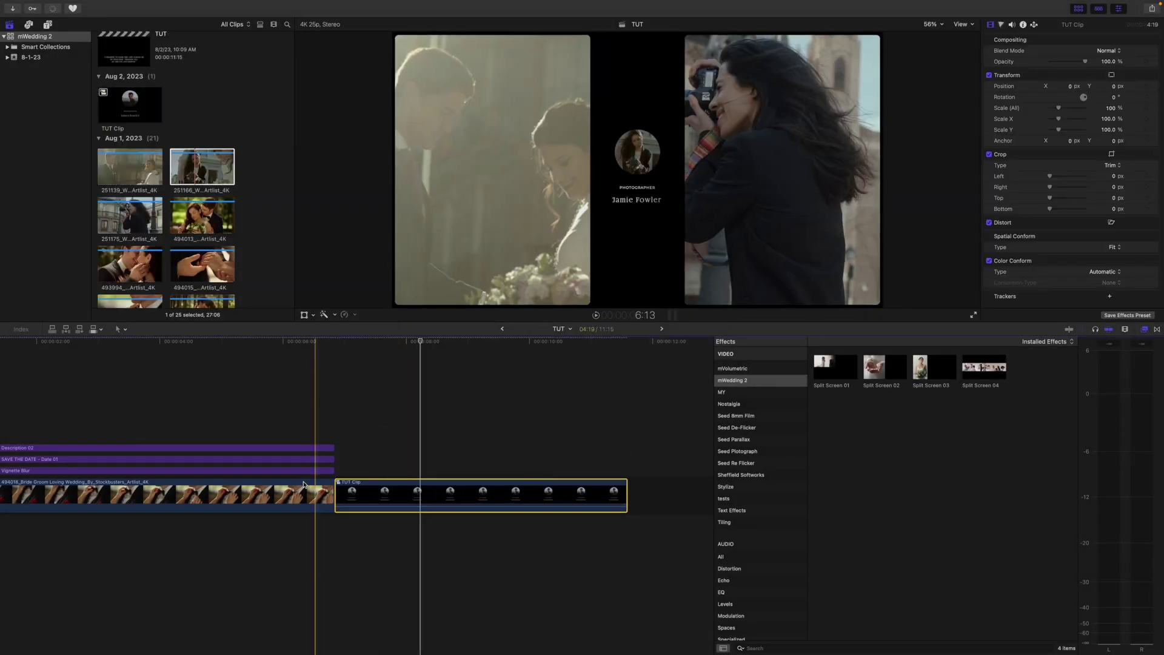
Step: Combine the Save the Date titles and bride-groom clip into compound clip TUT Clip 1
{"action": "scroll", "coordinate": [213, 458], "scroll_direction": "left", "scroll_amount": 3}
{"action": "left_click_drag", "start_coordinate": [247, 430], "coordinate": [250, 508]}
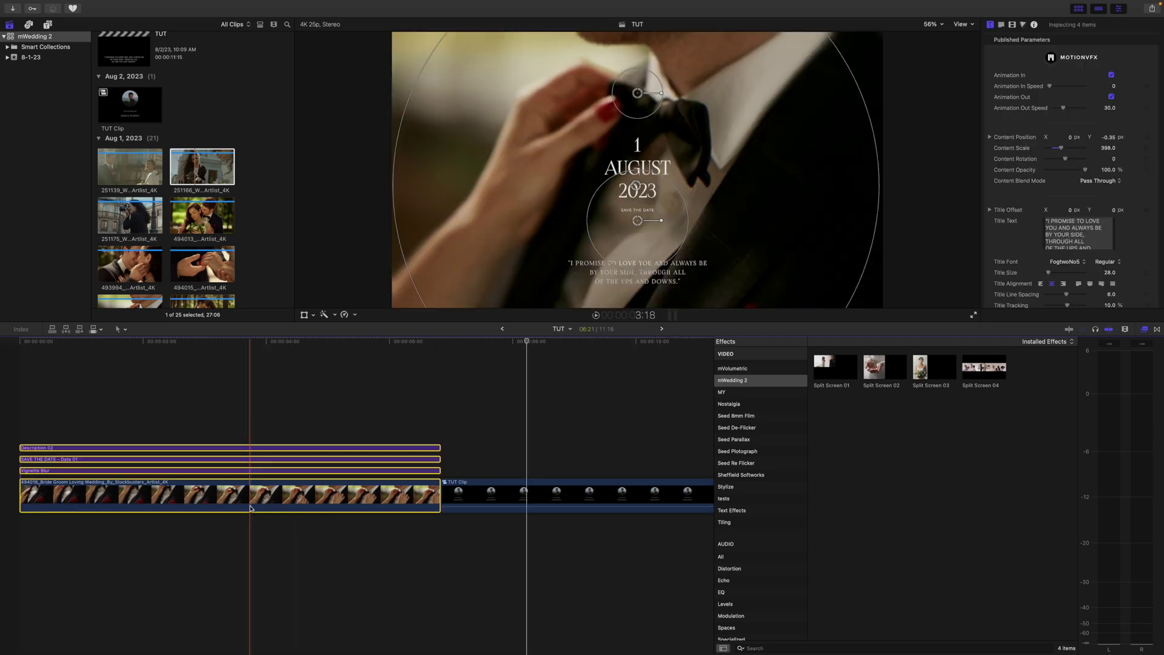
{"action": "key", "text": "alt+g"}
{"action": "key", "text": "Return"}
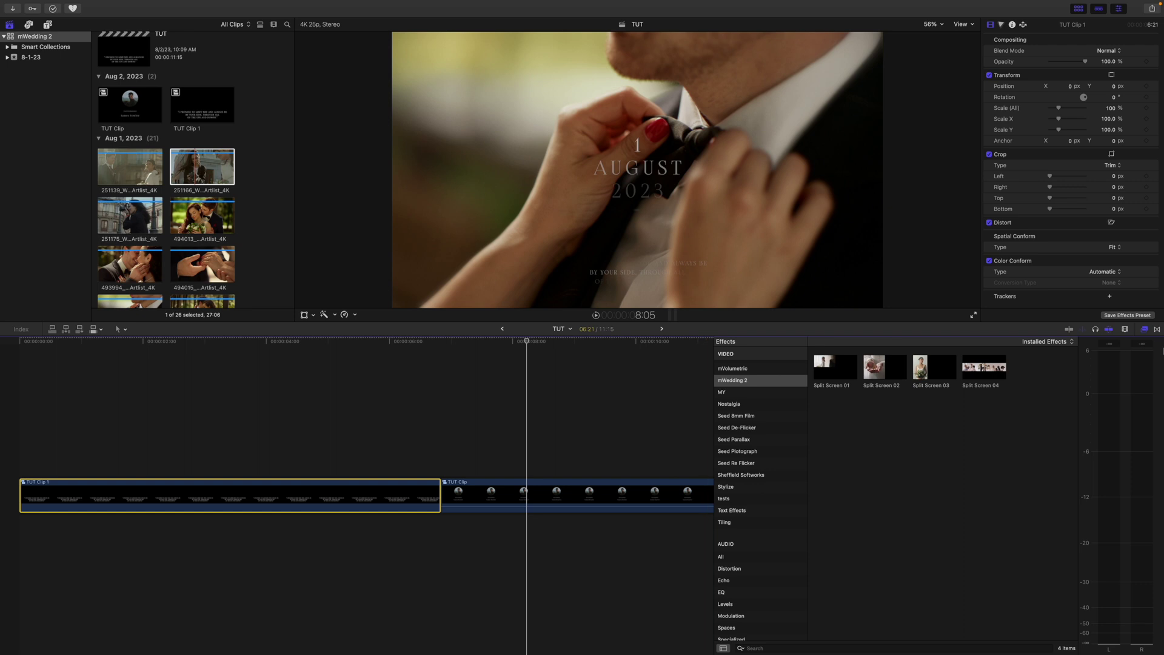
Step: Add a Kaleidoscope transition between TUT Clip 1 and TUT Clip, allowing overlapping media
{"action": "left_click", "coordinate": [1158, 329]}
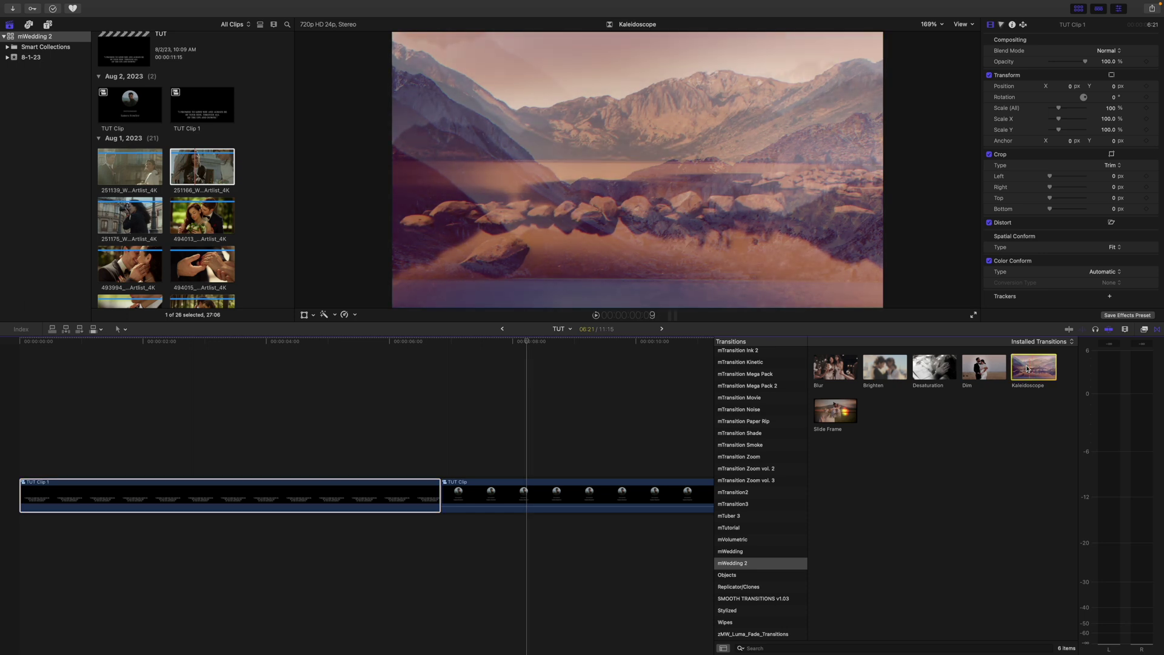
{"action": "left_click_drag", "start_coordinate": [1029, 367], "coordinate": [440, 491]}
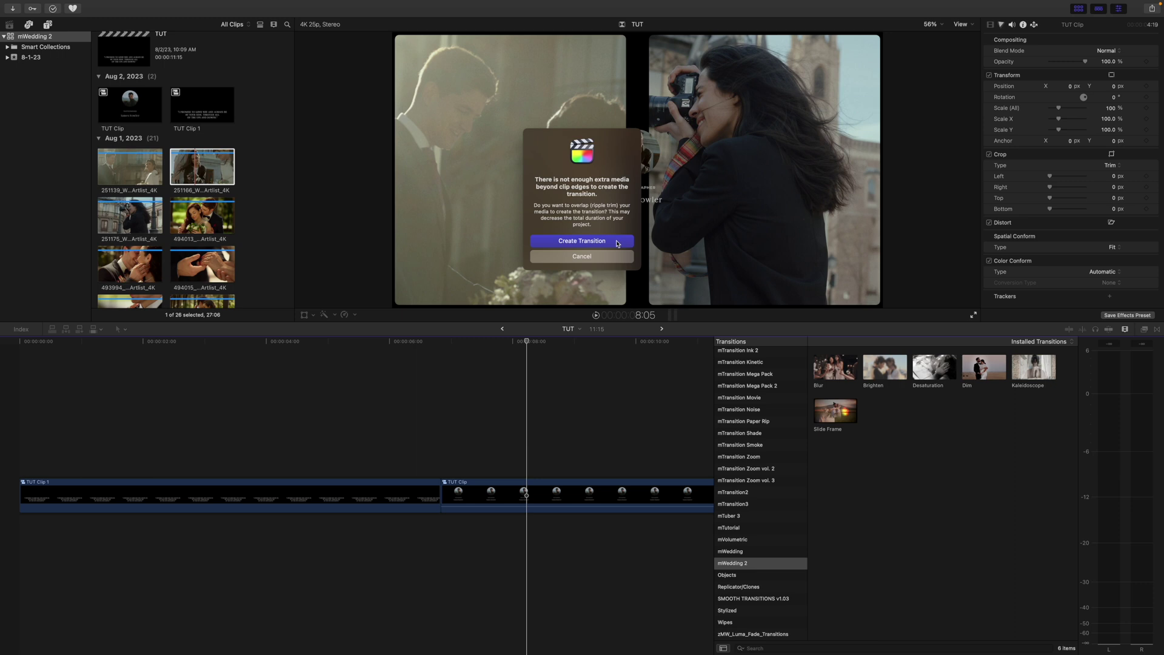
{"action": "left_click", "coordinate": [617, 242]}
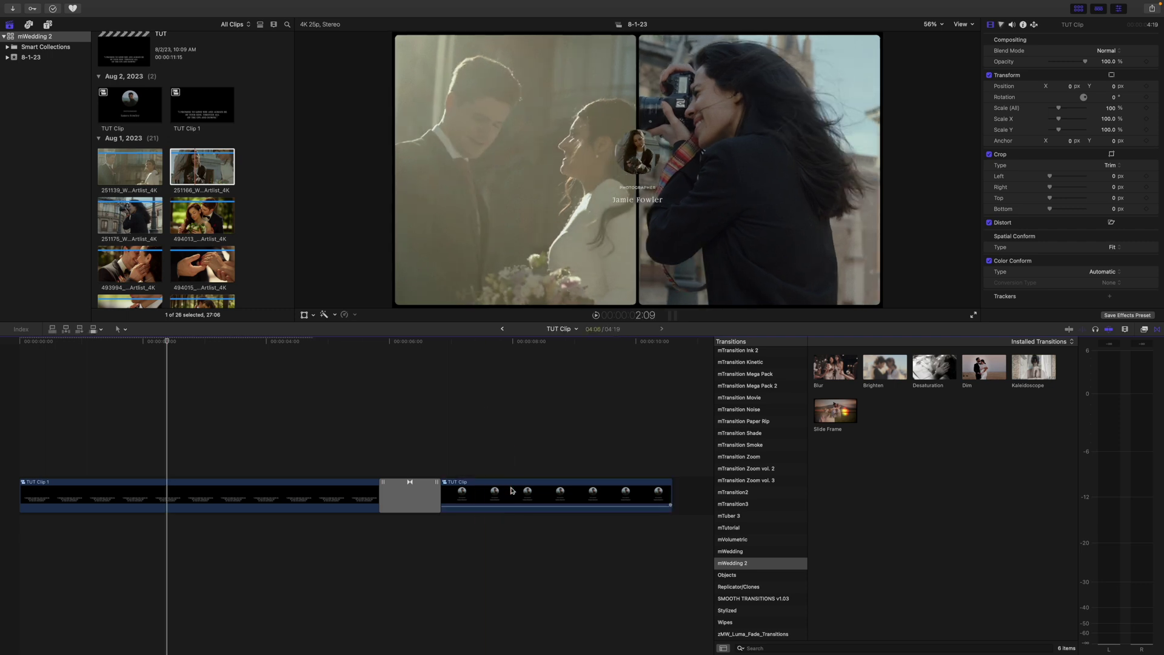
Step: Inside TUT Clip, turn off the entrance animation of lower clip 251139
{"action": "double_click", "coordinate": [511, 491]}
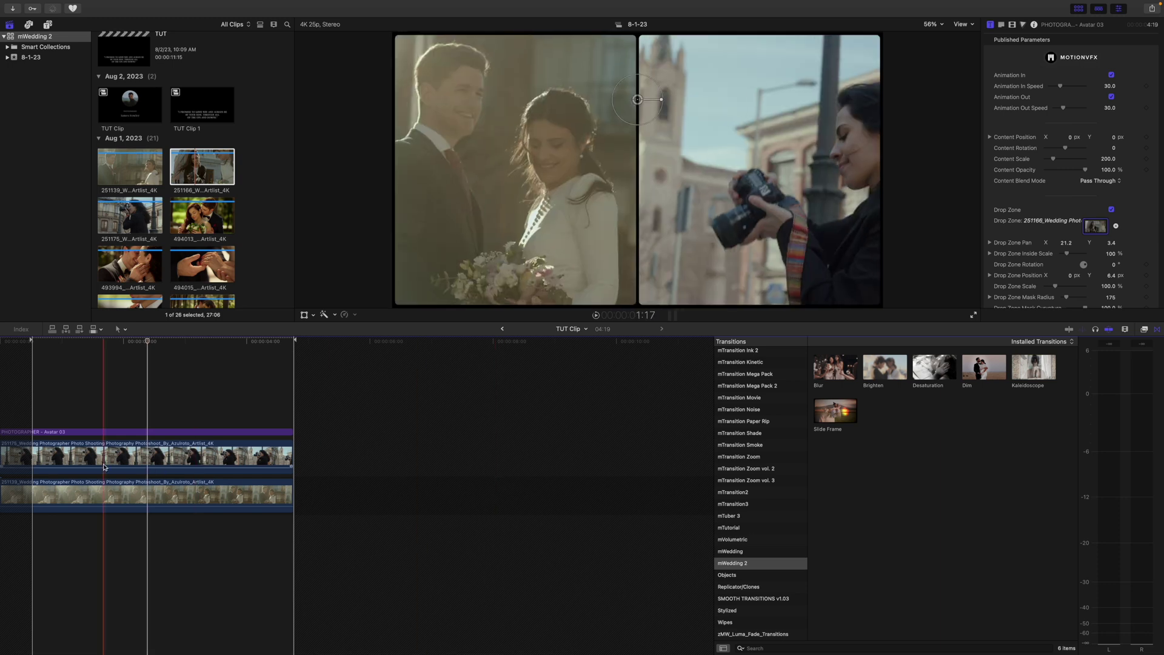
{"action": "left_click", "coordinate": [97, 446]}
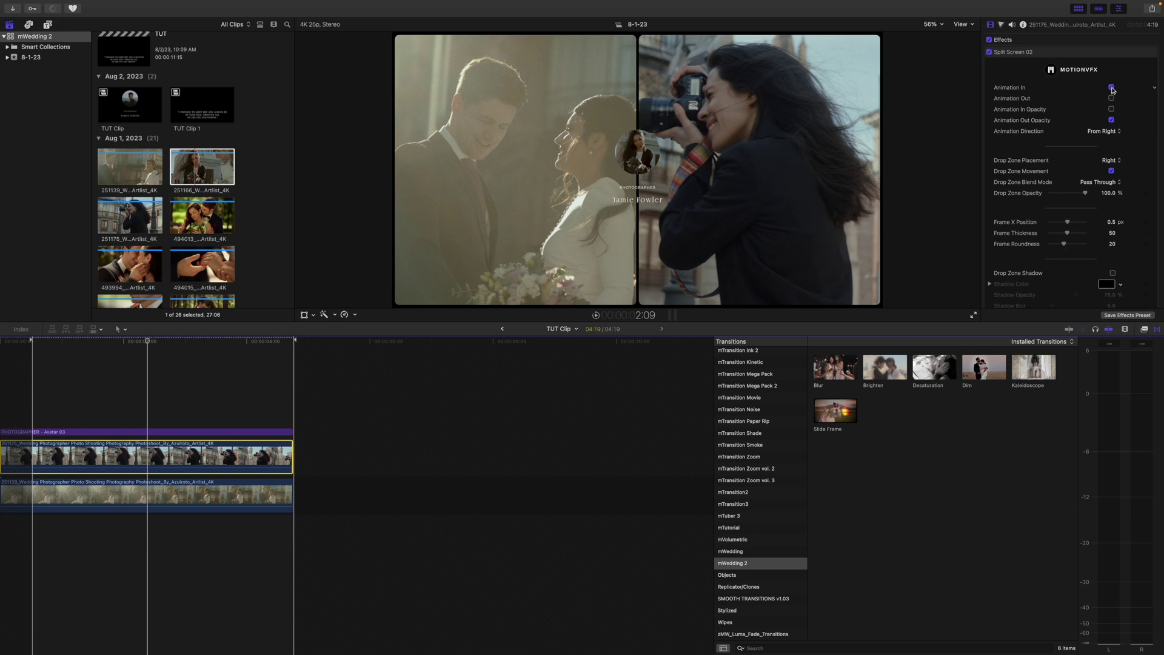
{"action": "key", "text": "super+Down"}
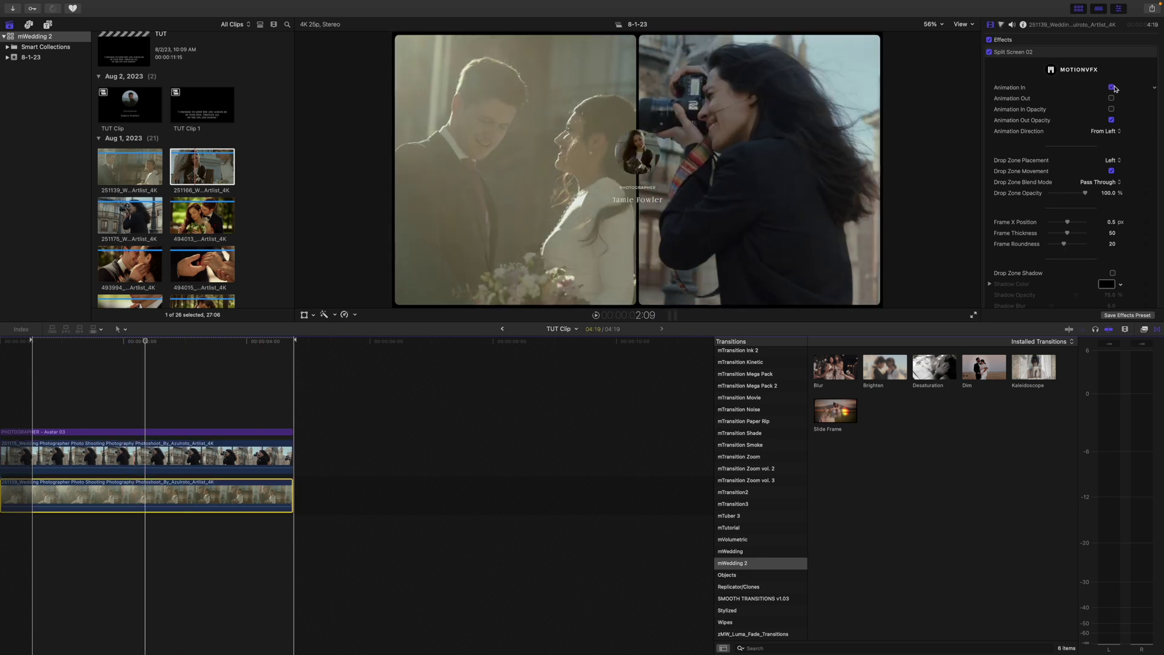
{"action": "left_click", "coordinate": [1112, 87]}
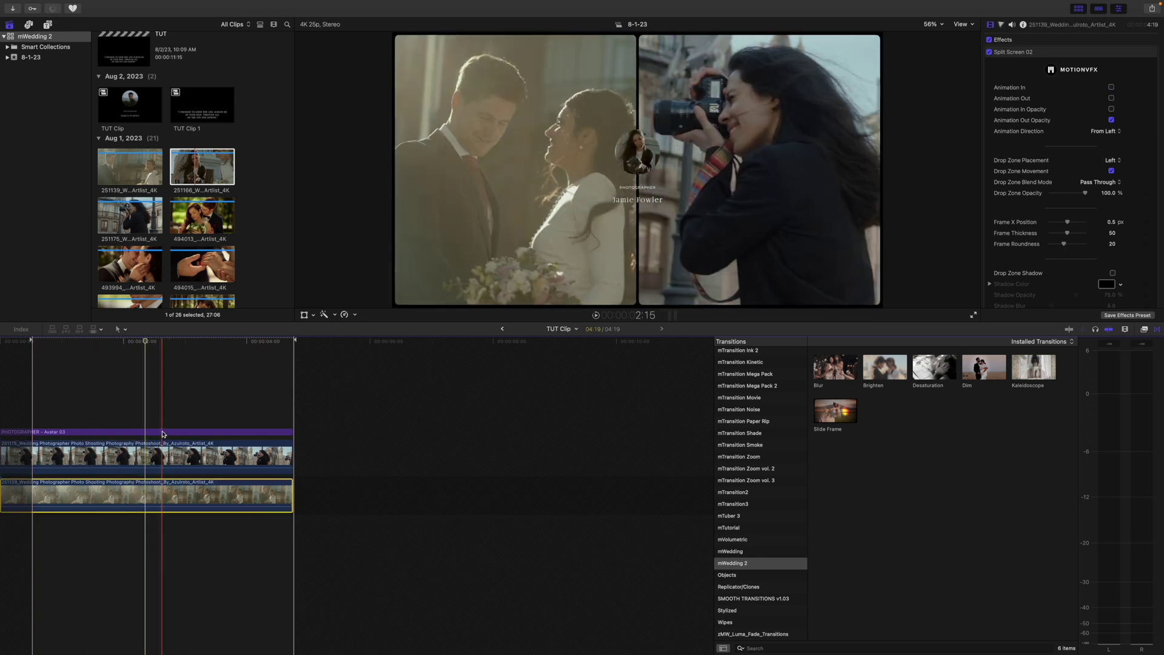
Step: Uncheck Animation In and Animation Out on Avatar 03, then return to TUT
{"action": "left_click", "coordinate": [163, 434]}
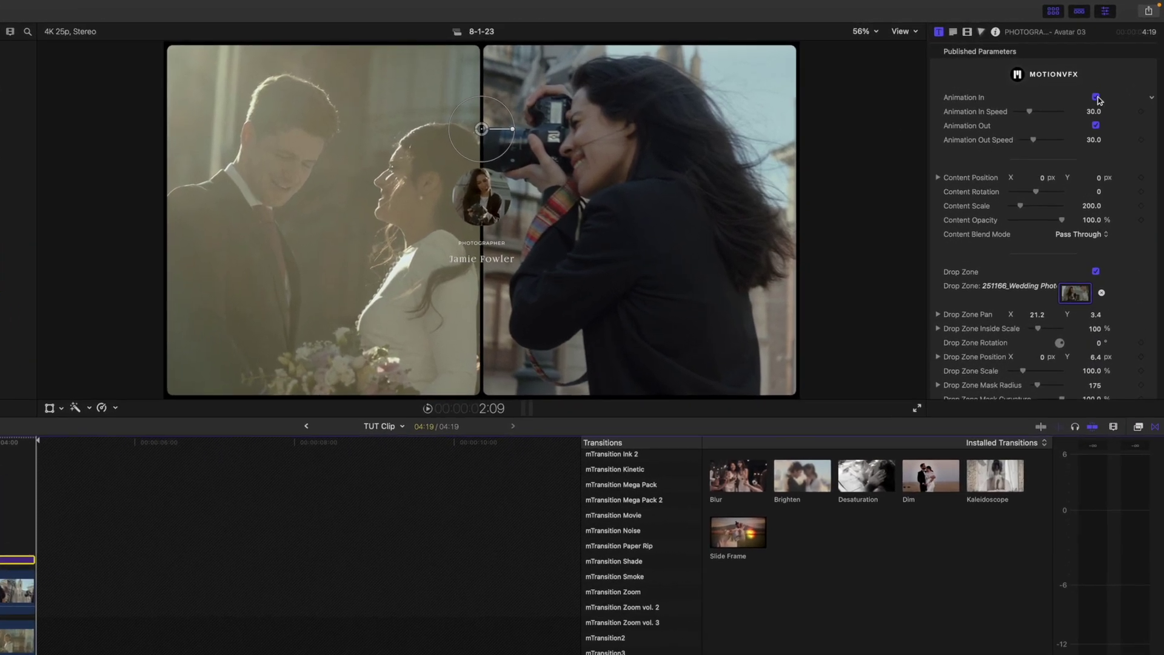
{"action": "left_click", "coordinate": [1096, 97]}
{"action": "left_click", "coordinate": [1096, 126]}
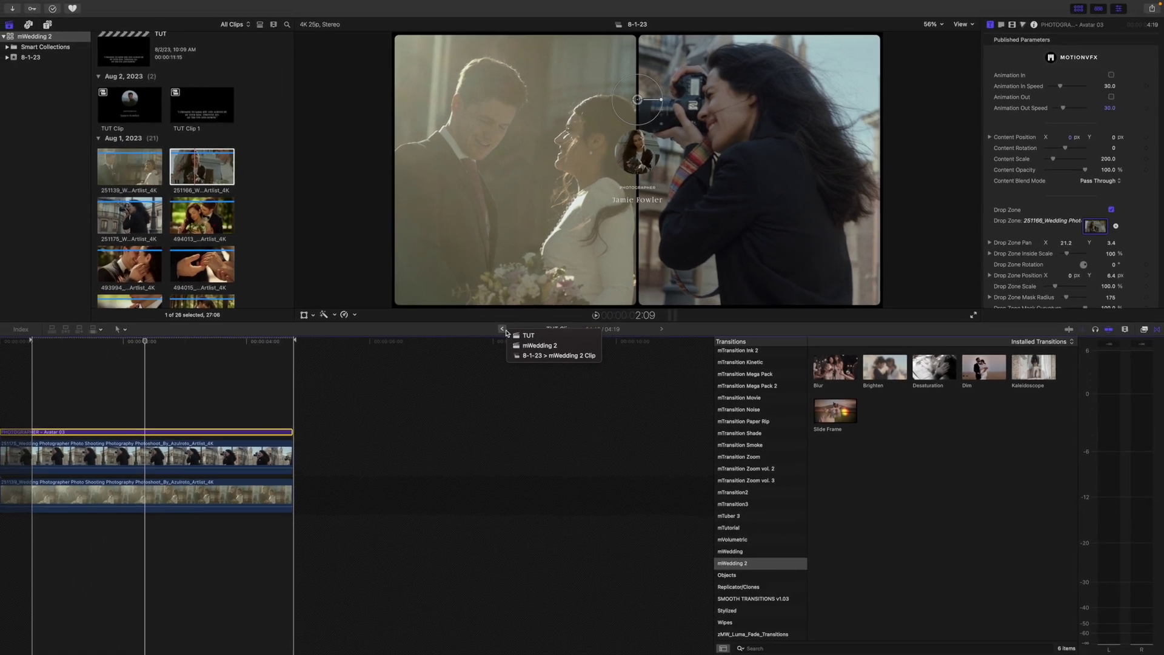
{"action": "left_click", "coordinate": [456, 352]}
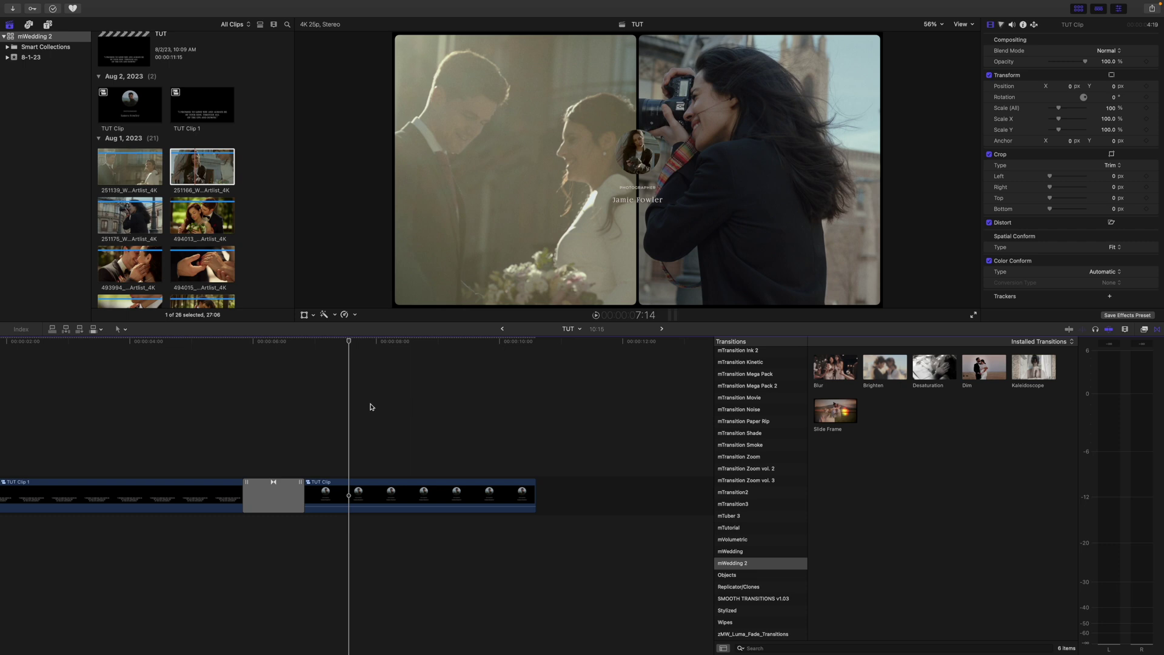
Step: Show the installed titles and scroll up to the mWedding 2 Intros to preview Intro 07
{"action": "left_click", "coordinate": [363, 415]}
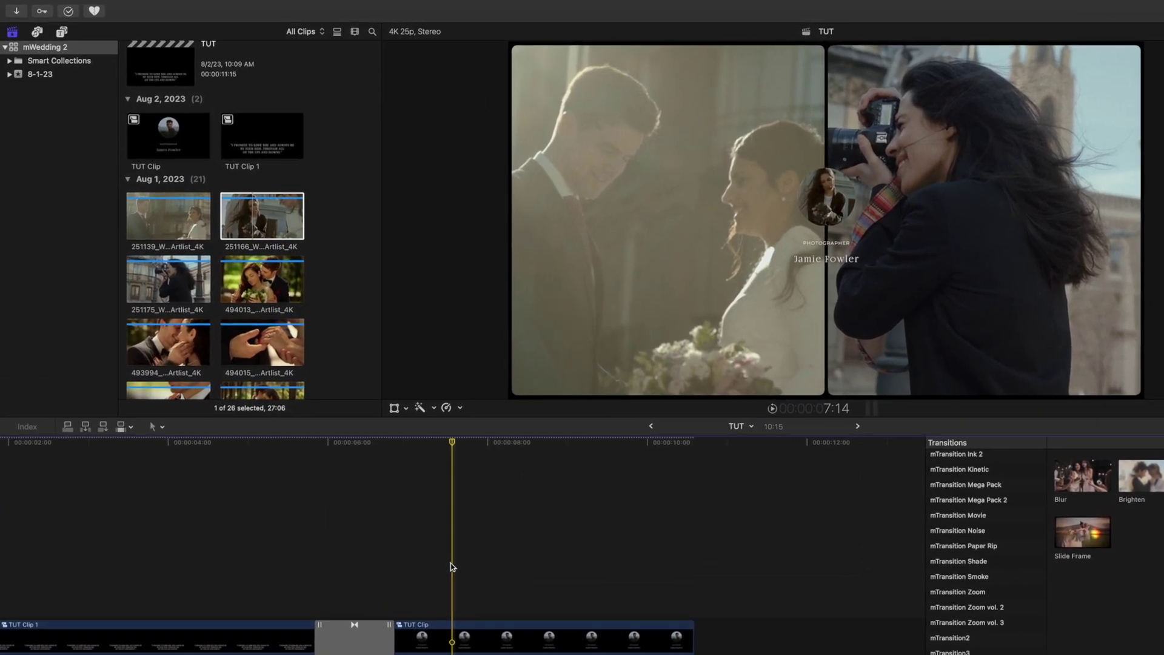
{"action": "left_click", "coordinate": [63, 31]}
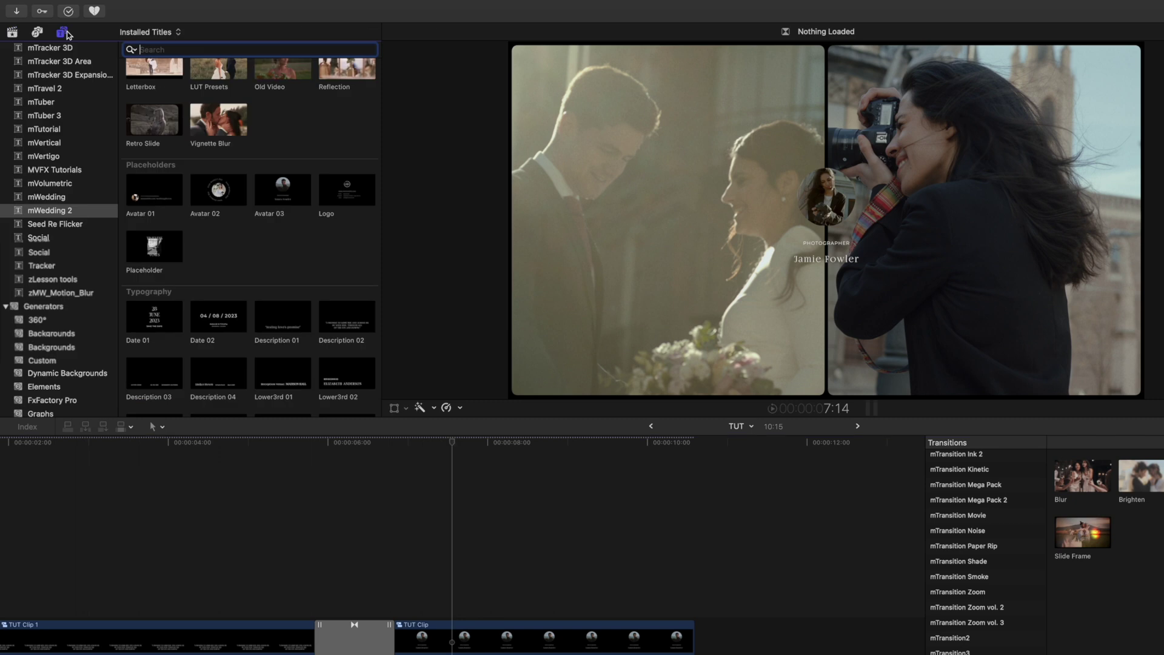
{"action": "scroll", "coordinate": [213, 149], "scroll_direction": "up", "scroll_amount": 5}
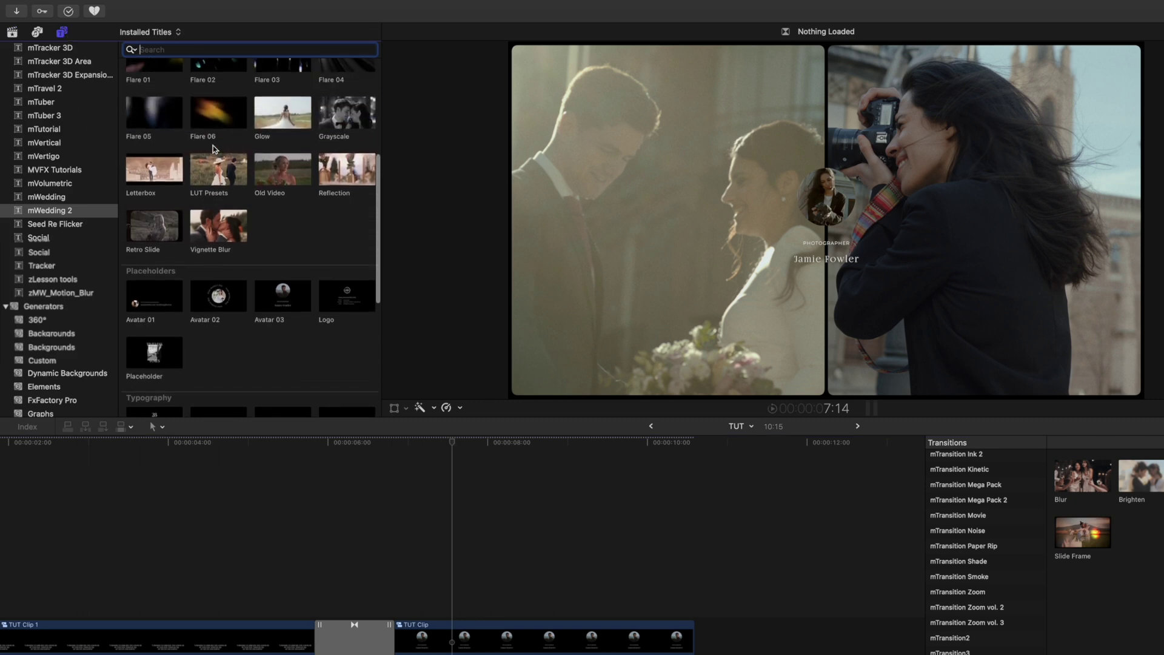
{"action": "scroll", "coordinate": [213, 149], "scroll_direction": "up", "scroll_amount": 2}
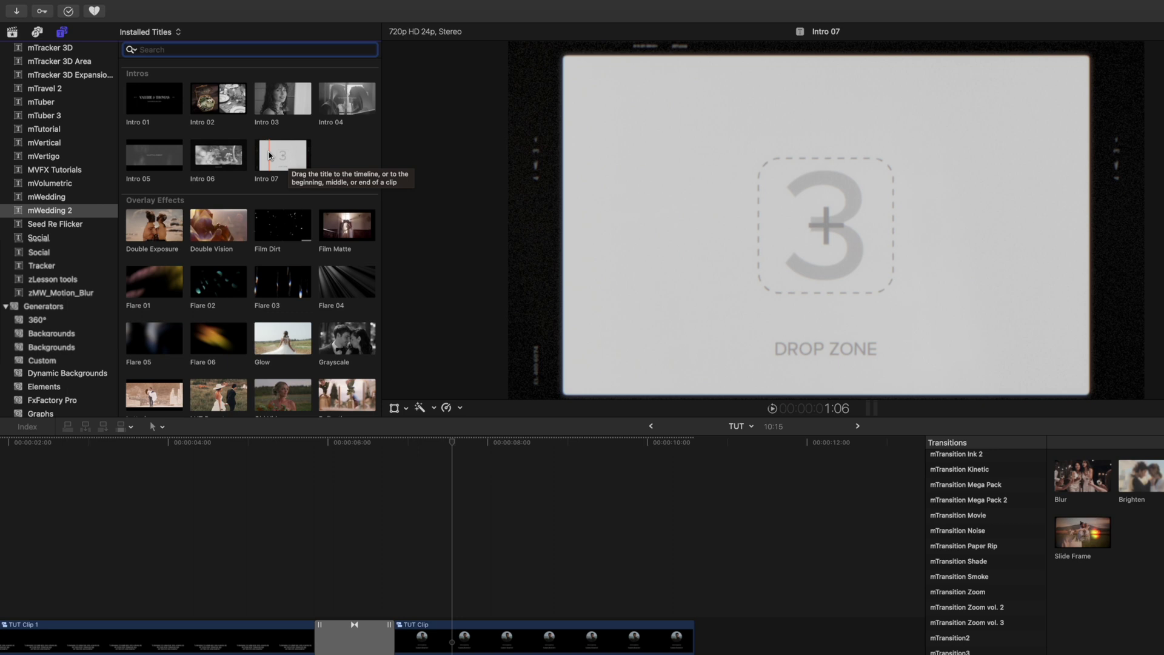
Step: Place Intro 07 on the timeline right after TUT Clip
{"action": "left_click_drag", "start_coordinate": [269, 156], "coordinate": [698, 654]}
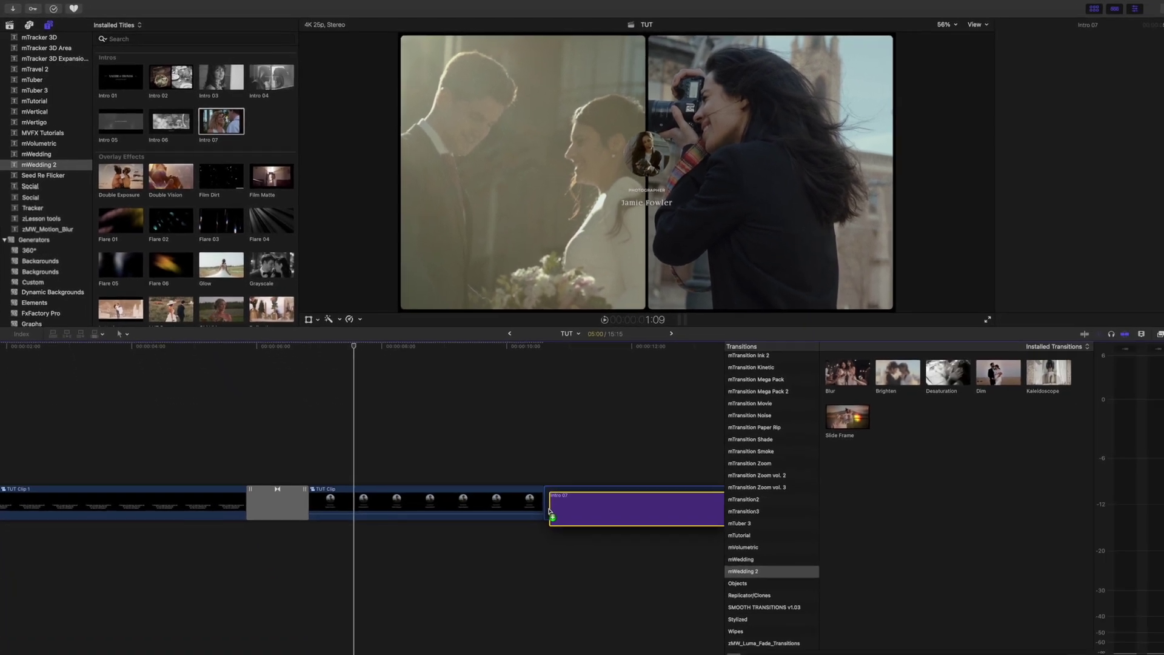
{"action": "left_click_drag", "start_coordinate": [549, 511], "coordinate": [549, 512]}
{"action": "scroll", "coordinate": [541, 504], "scroll_direction": "right", "scroll_amount": 5}
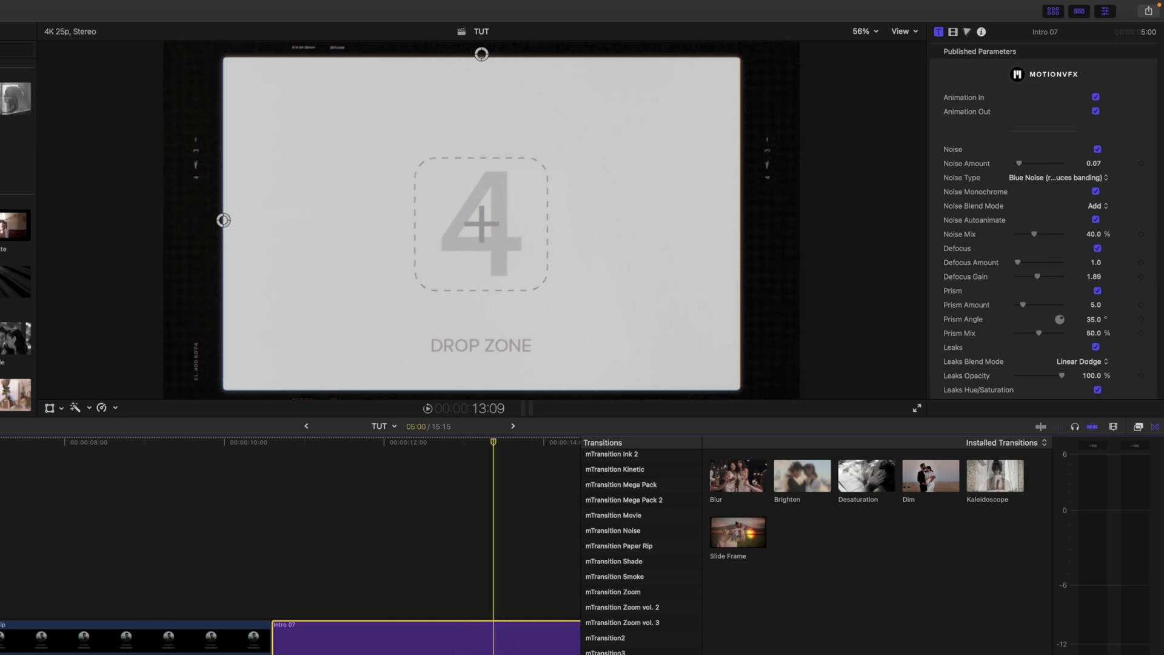
Step: Scroll the Inspector down to Intro 07's Drop Zone 1 parameters
{"action": "scroll", "coordinate": [1071, 226], "scroll_direction": "down", "scroll_amount": 5}
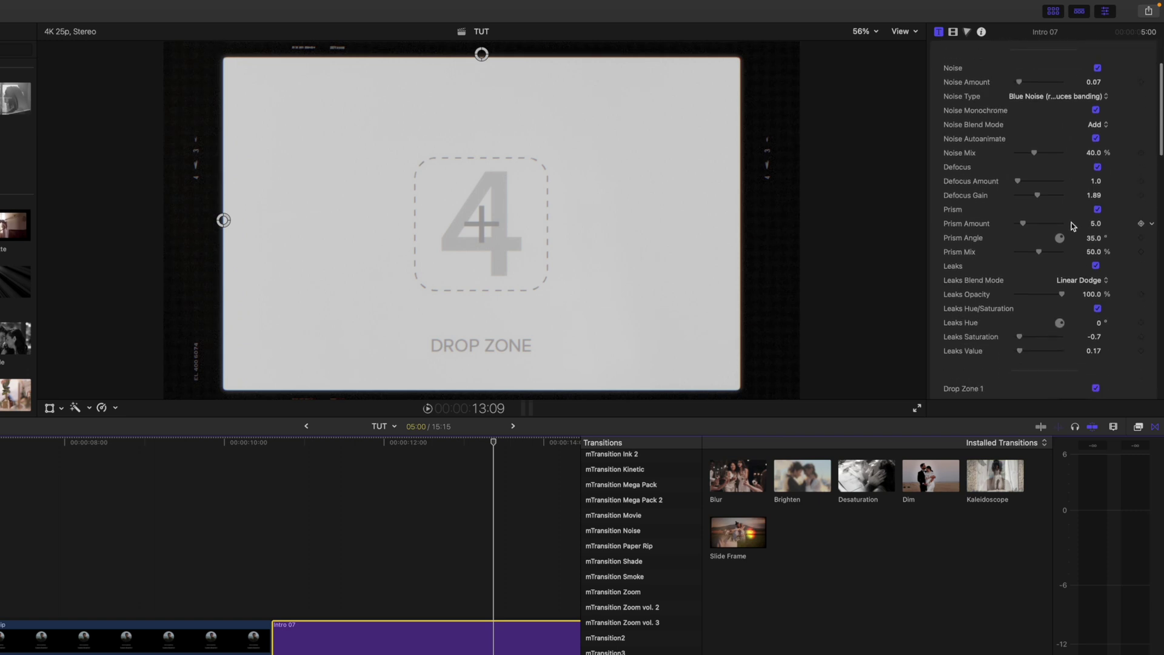
{"action": "scroll", "coordinate": [1071, 223], "scroll_direction": "up", "scroll_amount": 3}
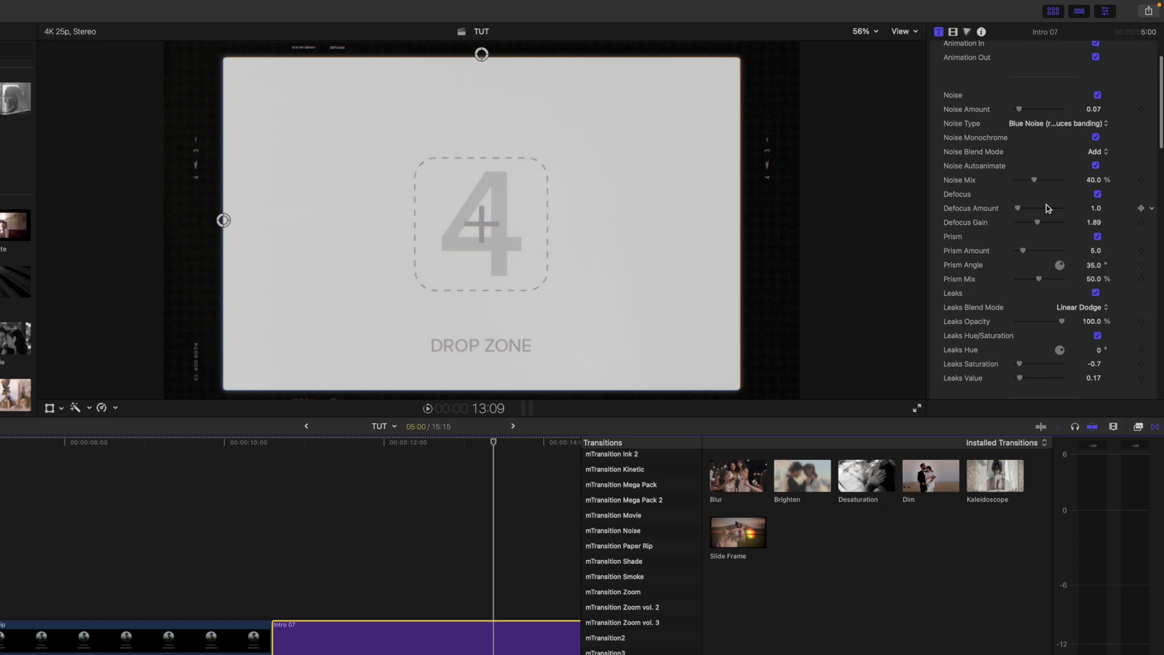
{"action": "scroll", "coordinate": [1051, 230], "scroll_direction": "down", "scroll_amount": 1}
{"action": "scroll", "coordinate": [1054, 233], "scroll_direction": "down", "scroll_amount": 3}
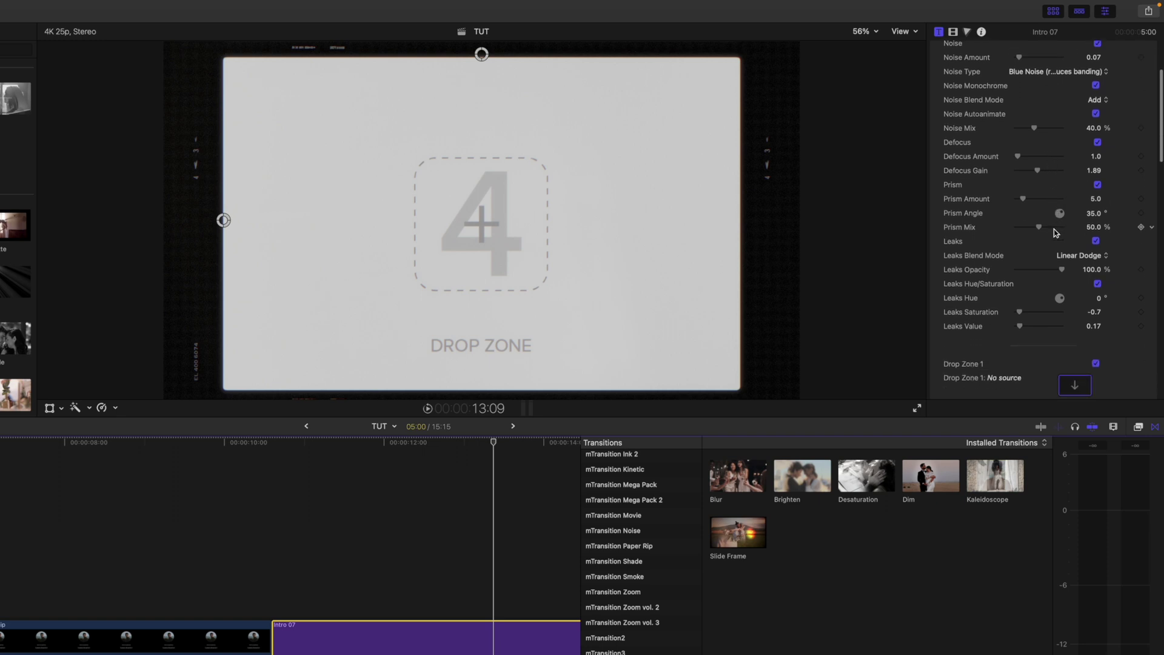
{"action": "scroll", "coordinate": [1054, 232], "scroll_direction": "up", "scroll_amount": 1}
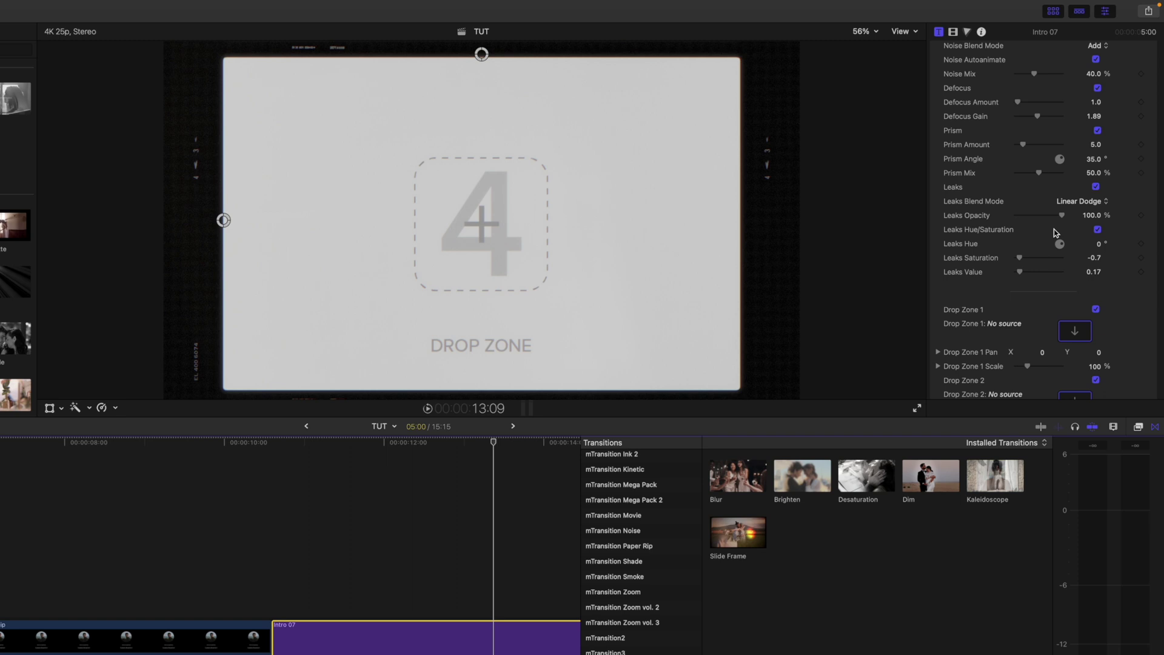
{"action": "scroll", "coordinate": [1053, 232], "scroll_direction": "down", "scroll_amount": 2}
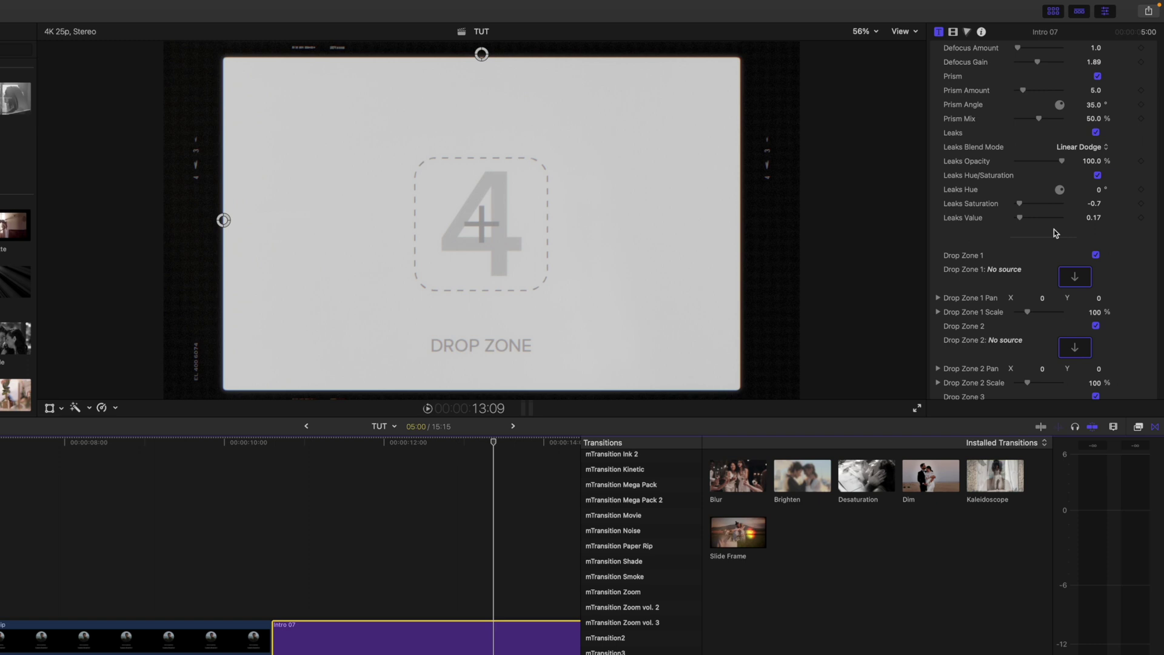
{"action": "scroll", "coordinate": [1054, 229], "scroll_direction": "down", "scroll_amount": 1}
{"action": "scroll", "coordinate": [1054, 232], "scroll_direction": "down", "scroll_amount": 3}
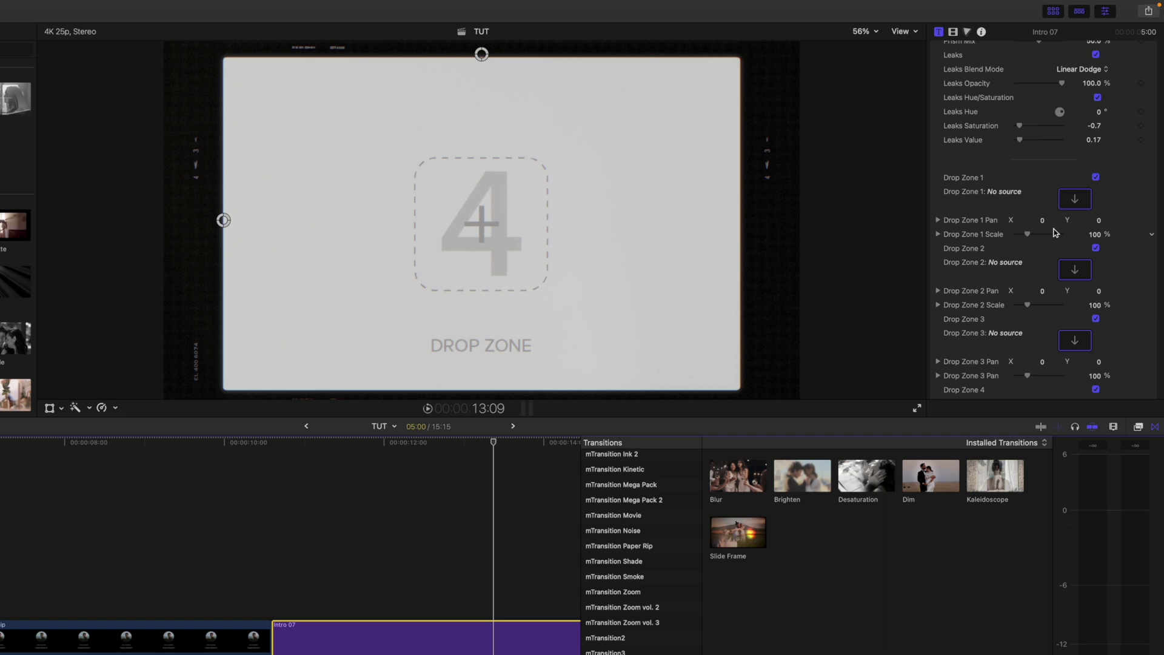
Step: Apply the 494013 couple clip to Intro 07's Drop Zone 1
{"action": "left_click", "coordinate": [1077, 200]}
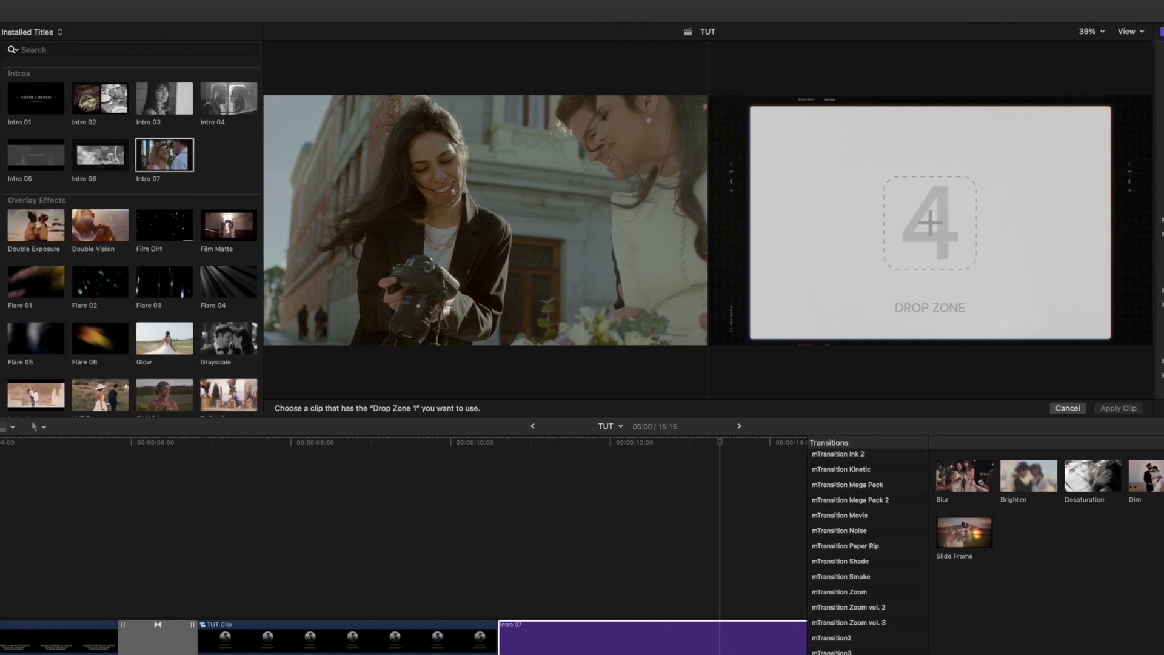
{"action": "key", "text": "super+1"}
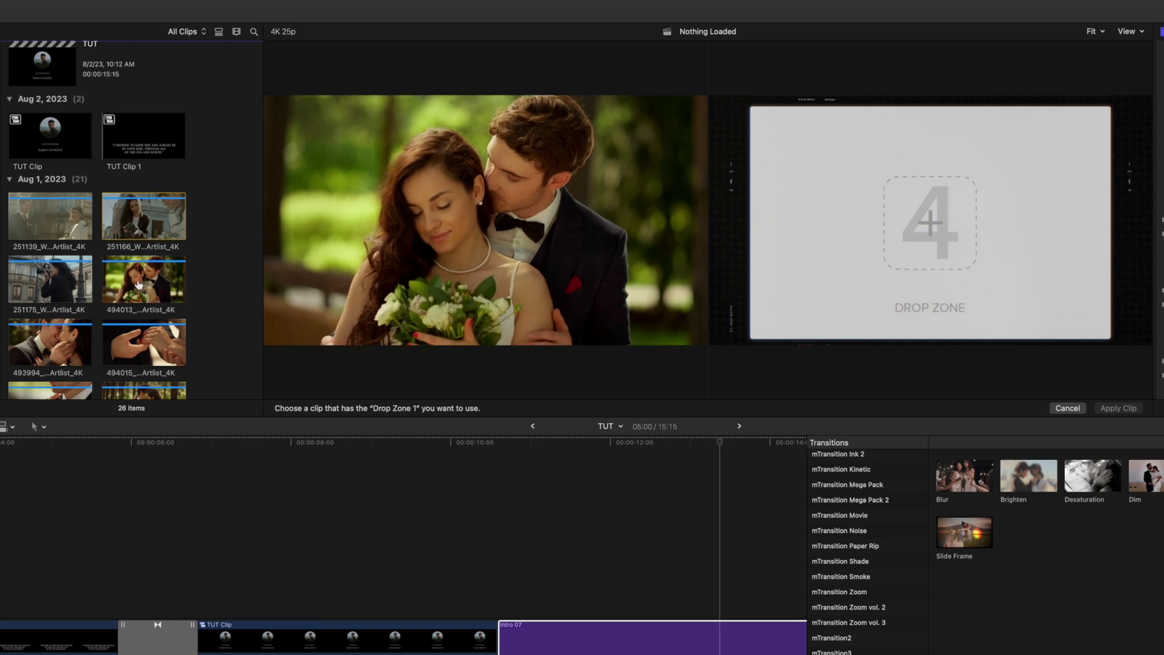
{"action": "left_click", "coordinate": [139, 285]}
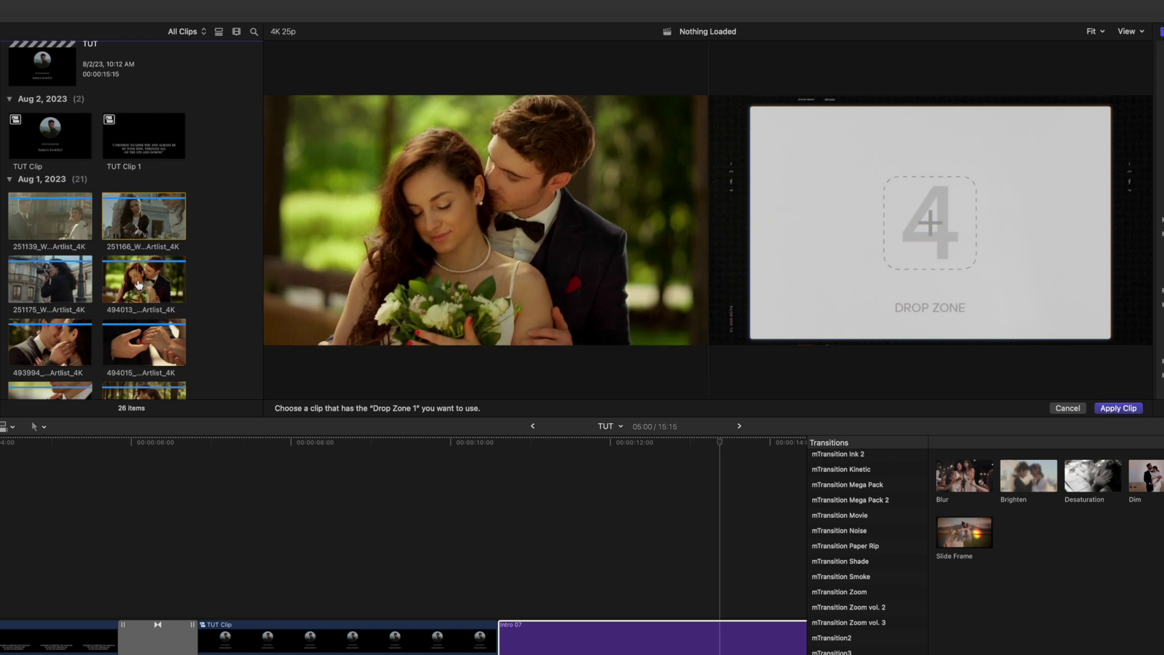
{"action": "left_click", "coordinate": [1119, 410]}
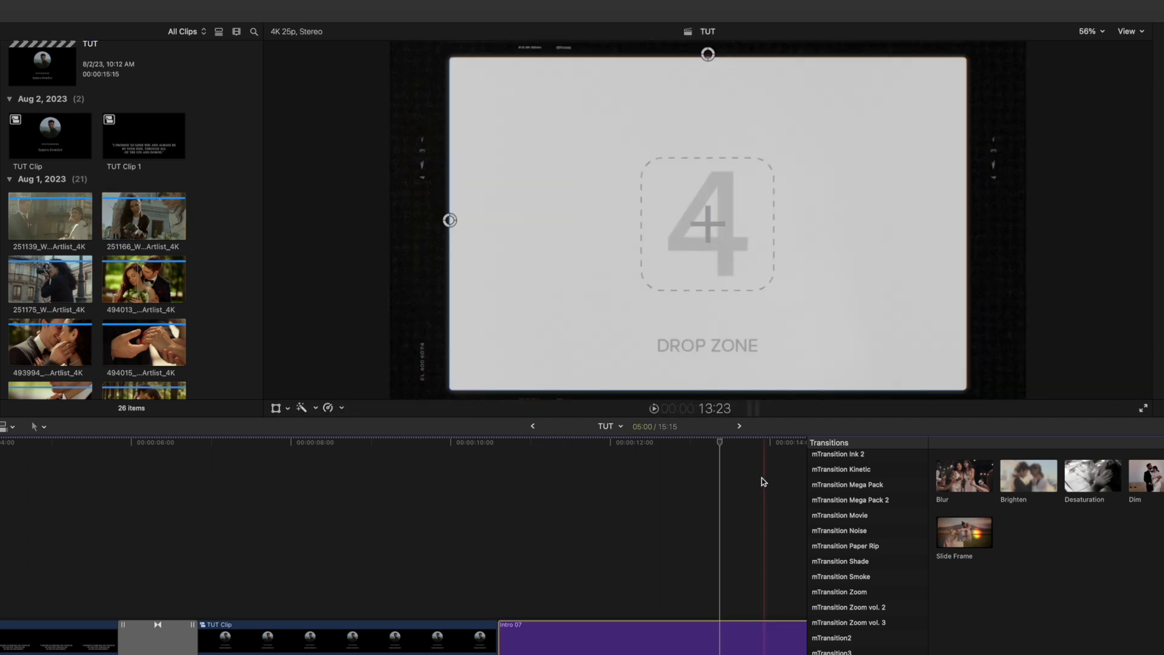
{"action": "left_click", "coordinate": [564, 471]}
Step: Move the playhead back to Intro 07's first frame
{"action": "left_click", "coordinate": [510, 470]}
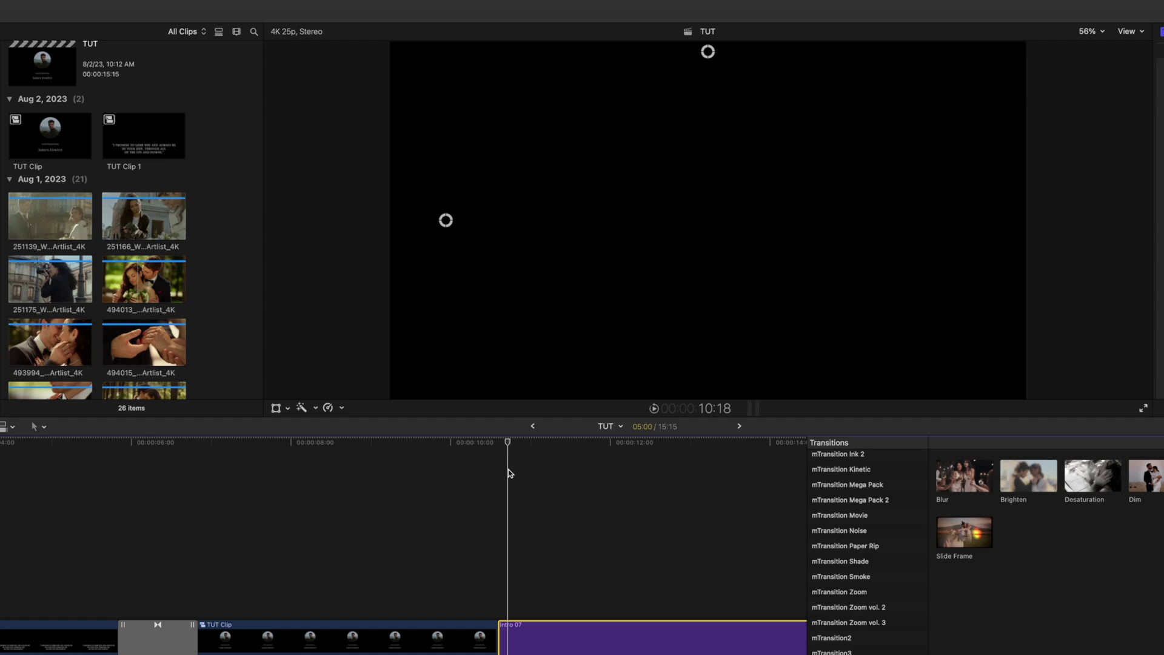
{"action": "left_click", "coordinate": [517, 471]}
{"action": "left_click_drag", "start_coordinate": [535, 471], "coordinate": [520, 461]}
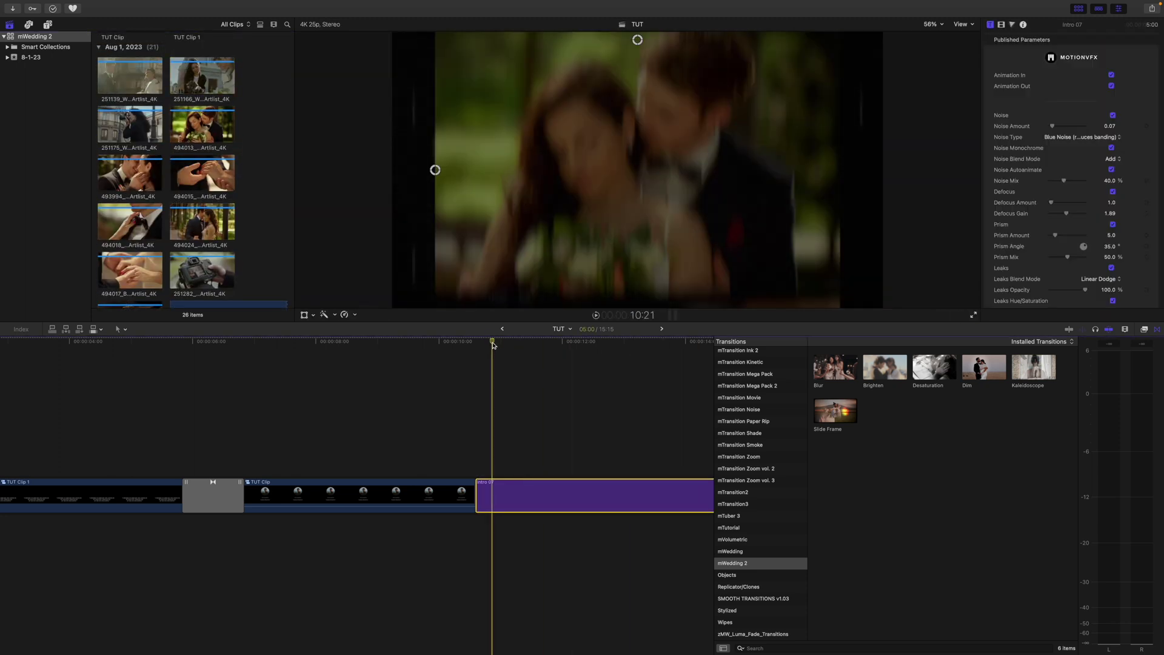
Step: Scrub to 13:00 and review all five filled drop zones in the Inspector
{"action": "left_click_drag", "start_coordinate": [493, 345], "coordinate": [626, 365]}
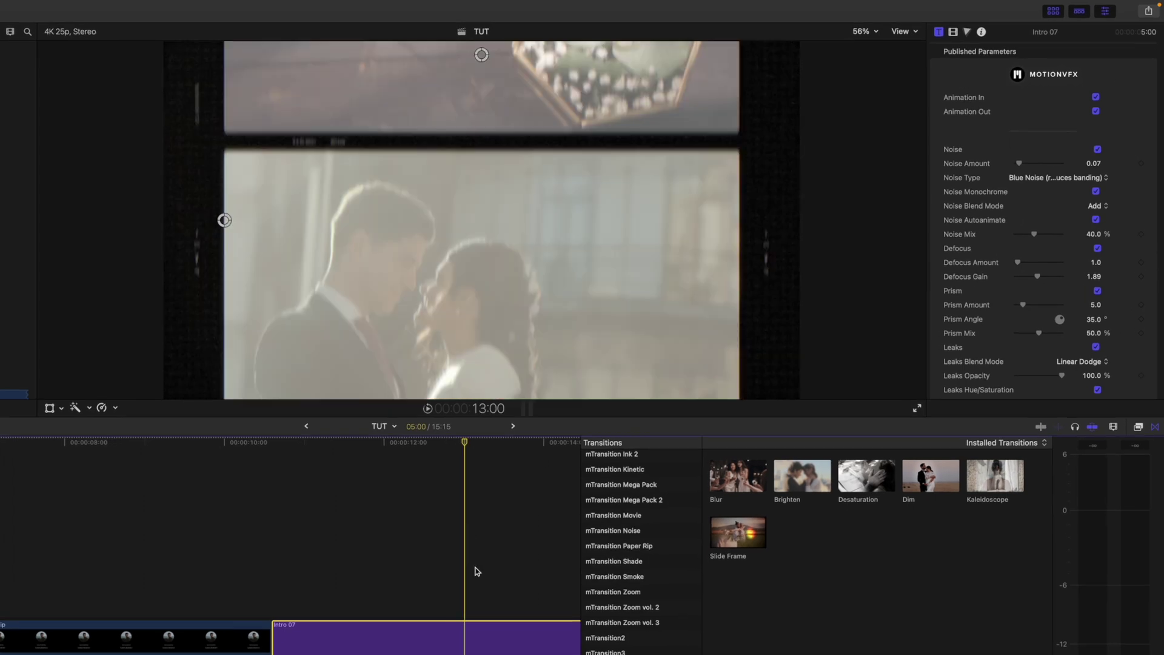
{"action": "scroll", "coordinate": [1117, 320], "scroll_direction": "down", "scroll_amount": 5}
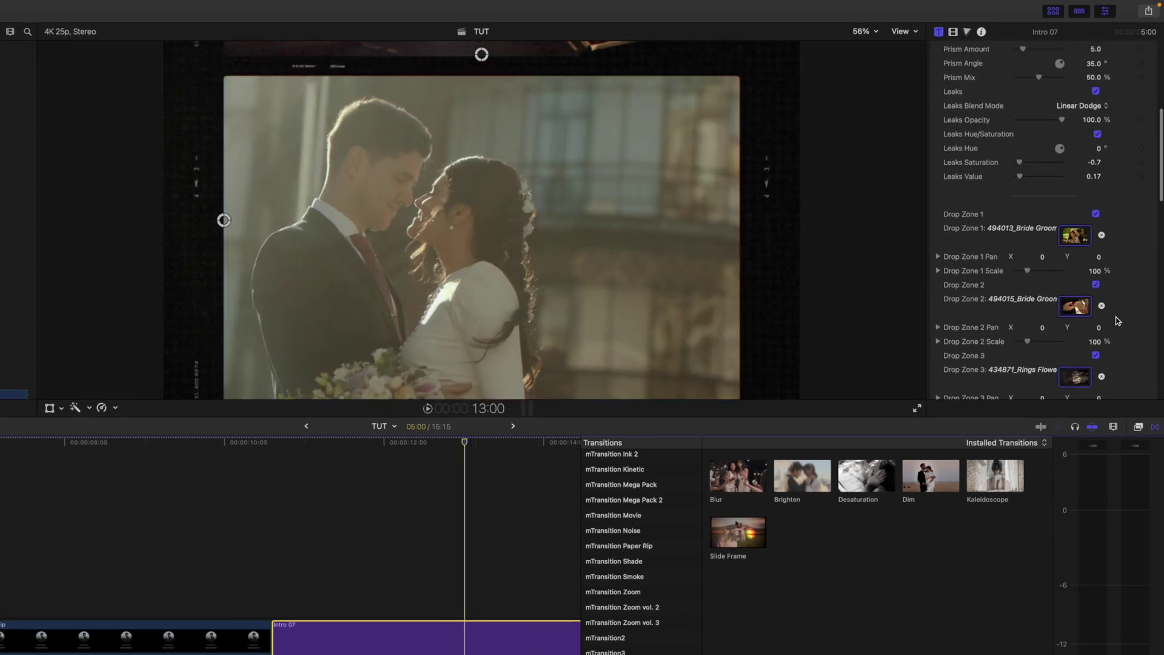
{"action": "scroll", "coordinate": [1117, 320], "scroll_direction": "down", "scroll_amount": 1}
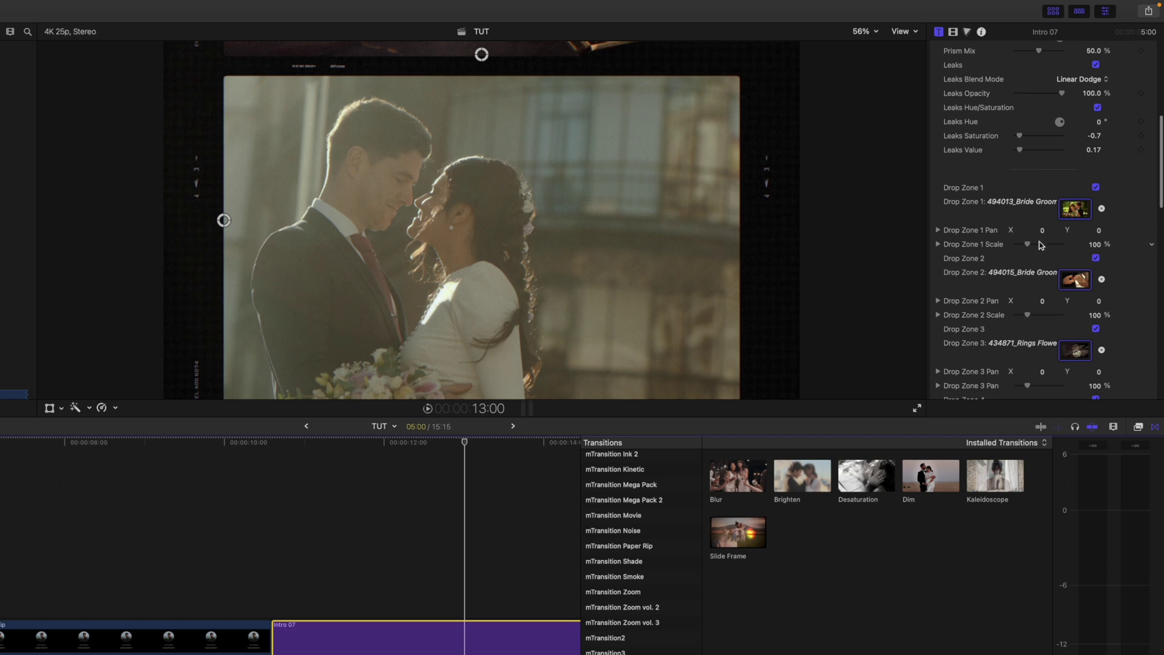
{"action": "scroll", "coordinate": [1057, 333], "scroll_direction": "down", "scroll_amount": 2}
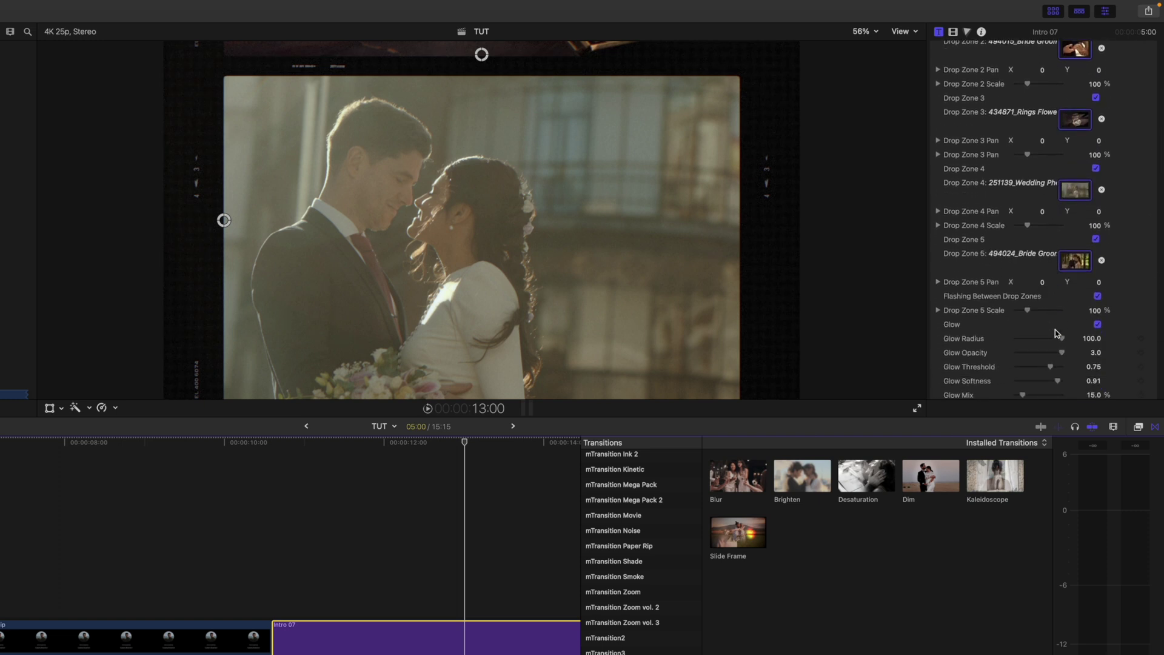
{"action": "scroll", "coordinate": [1057, 334], "scroll_direction": "down", "scroll_amount": 1}
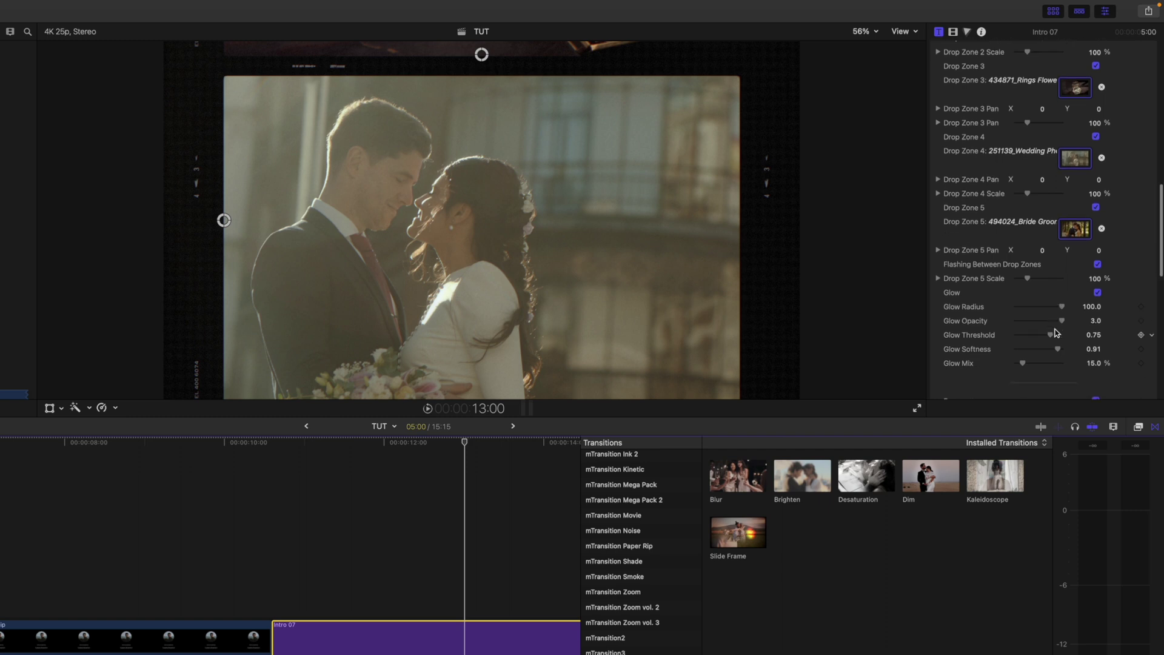